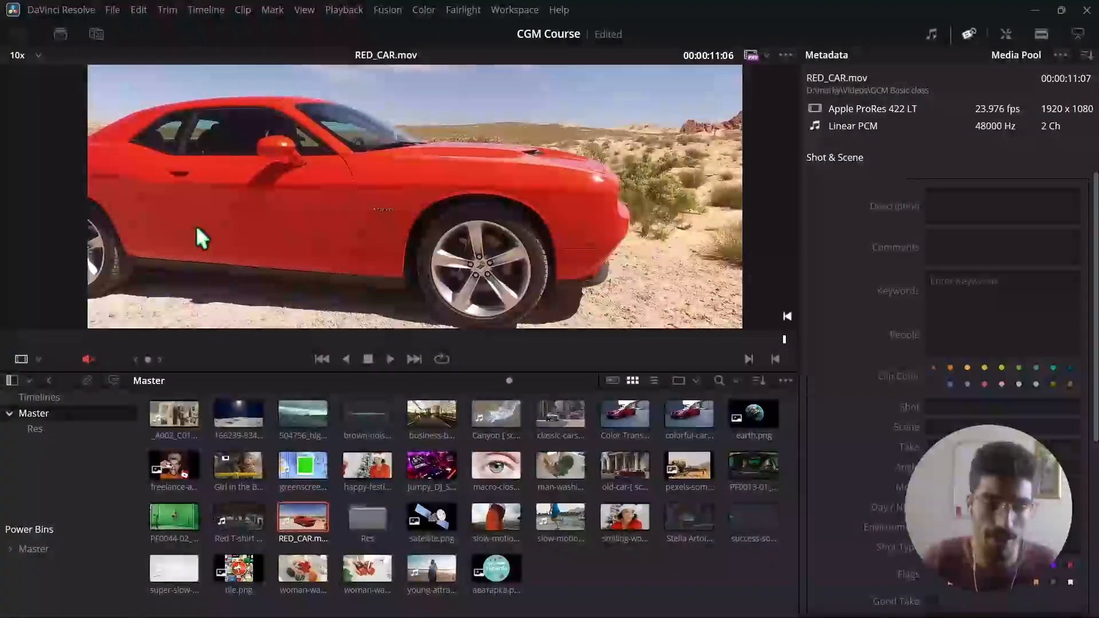
Switch to the Edit page and place RED_CAR.mov at the start of the Video 1 track of the Digital Retouch timeline
key("shift+4")
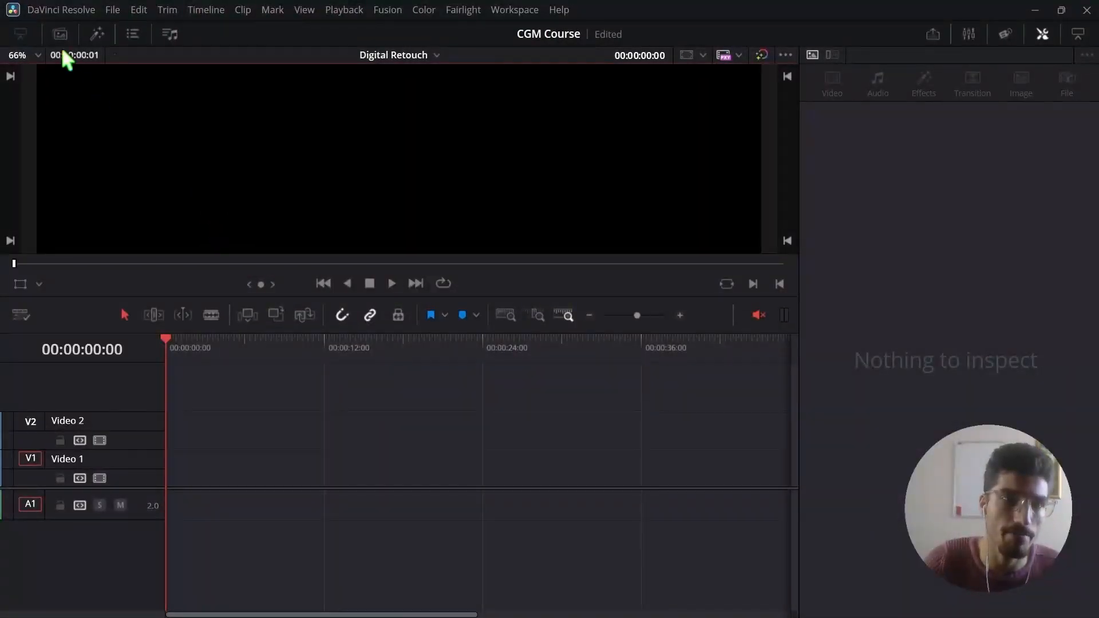
left_click(67, 34)
left_click_drag(212, 475, 544, 476)
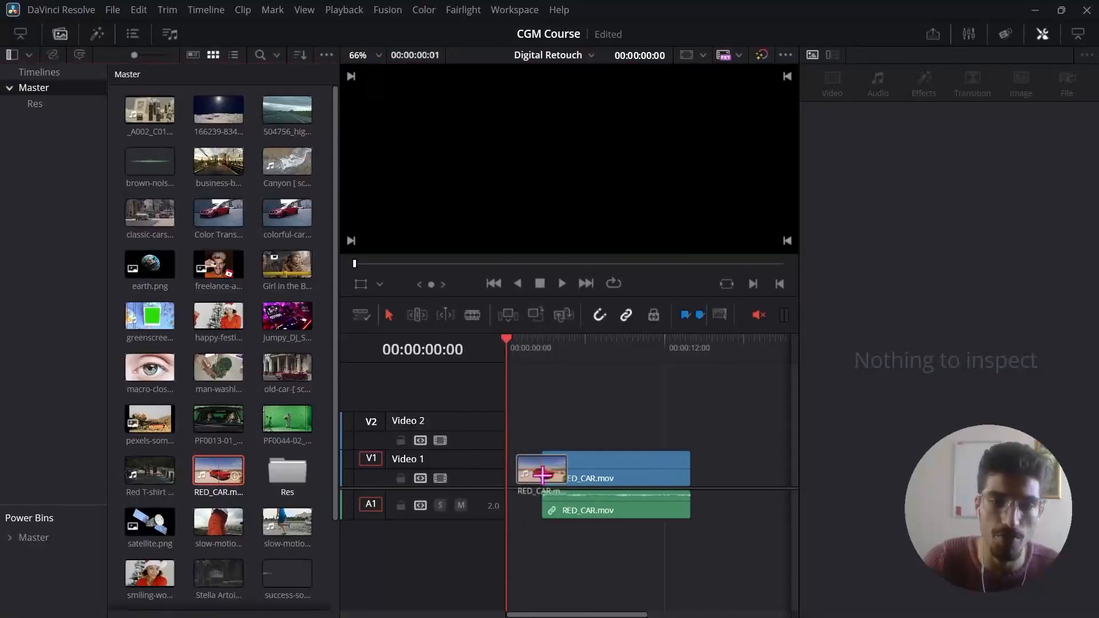
left_click(61, 38)
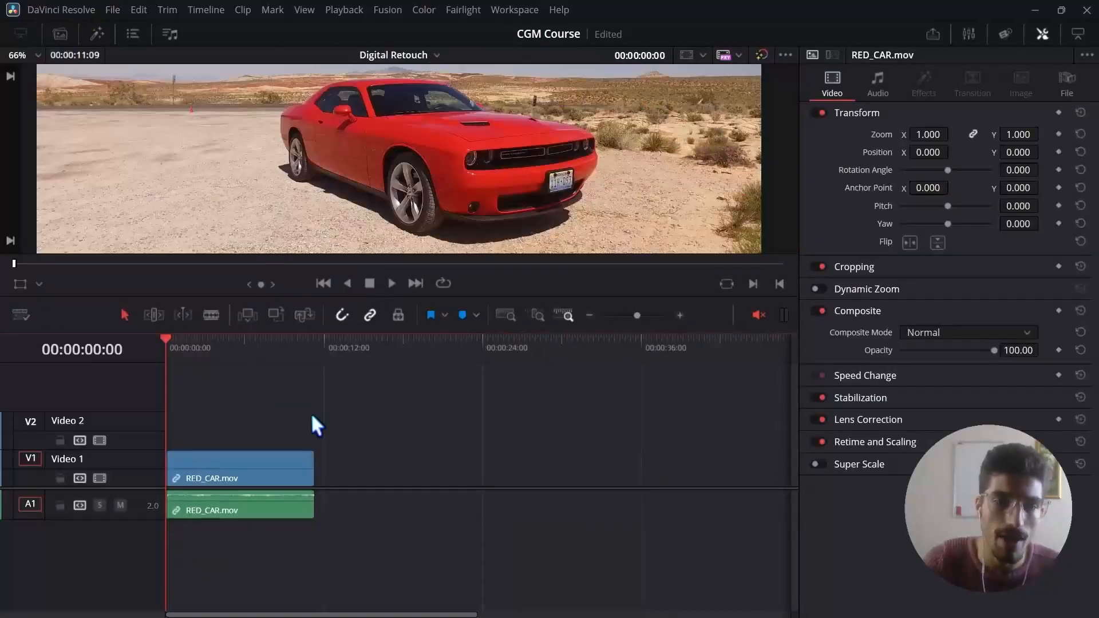
Convert the RED_CAR.mov timeline clip into a new Fusion clip and give it a purple clip color
right_click(231, 478)
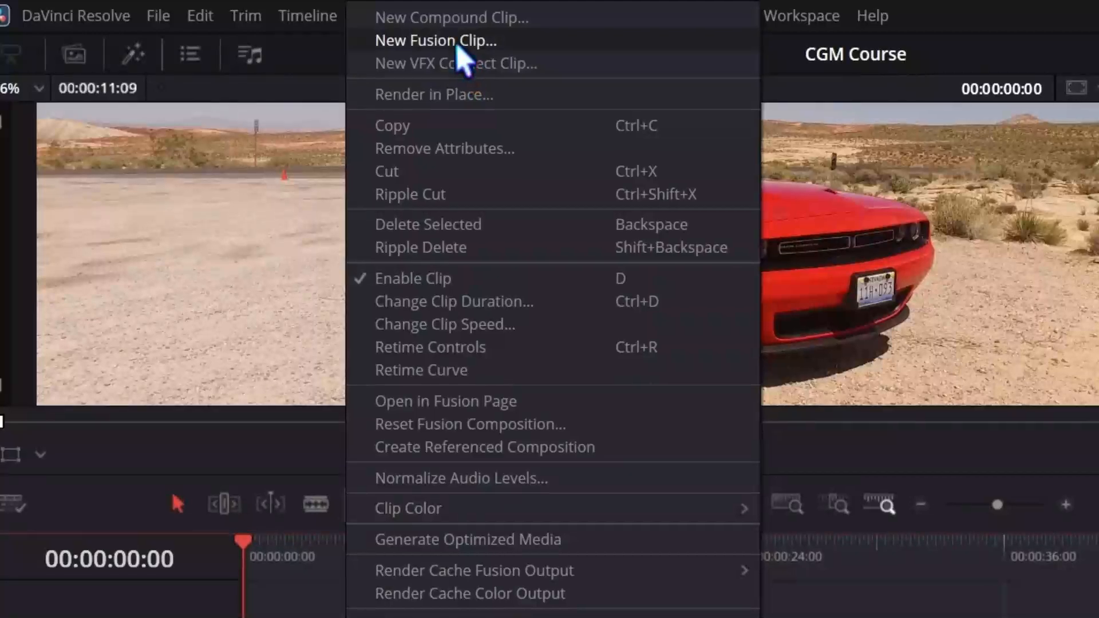
left_click(456, 41)
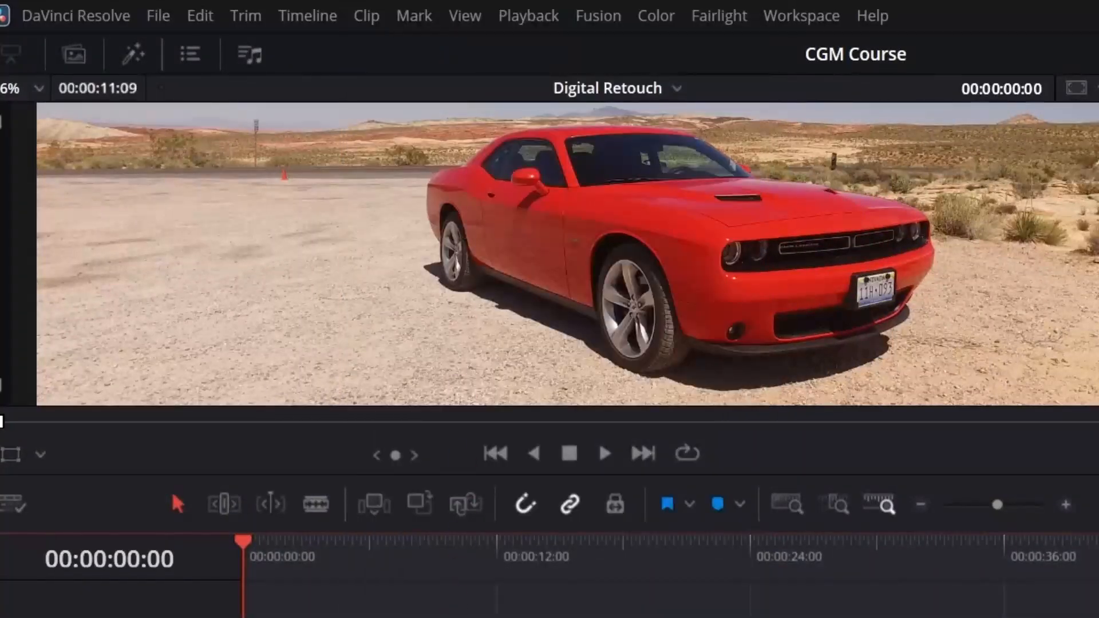
right_click(387, 616)
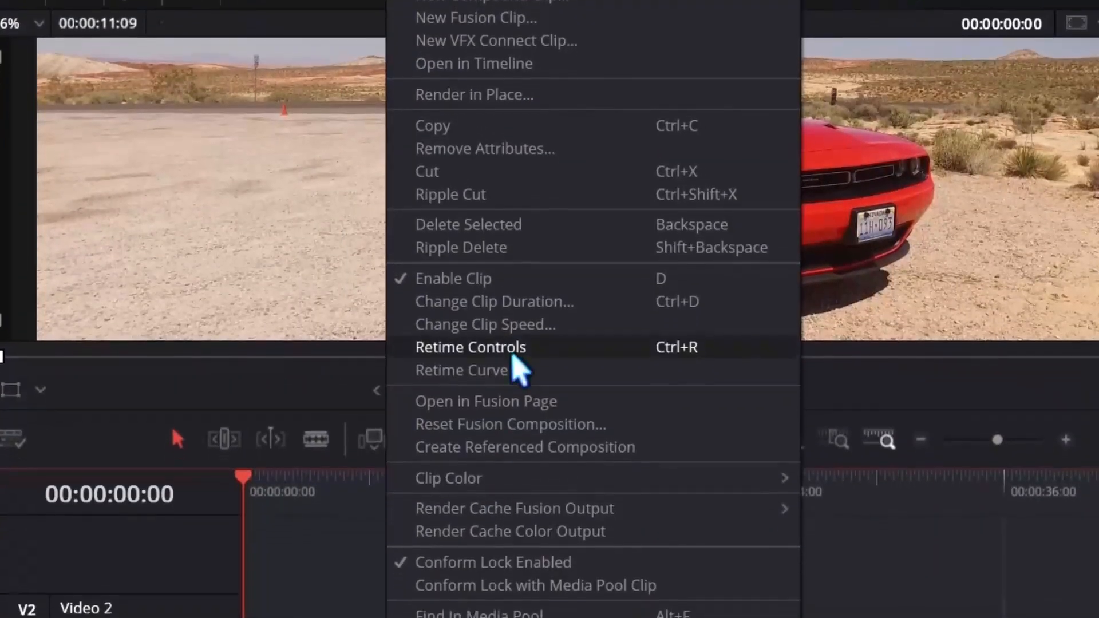
mouse_move(512, 484)
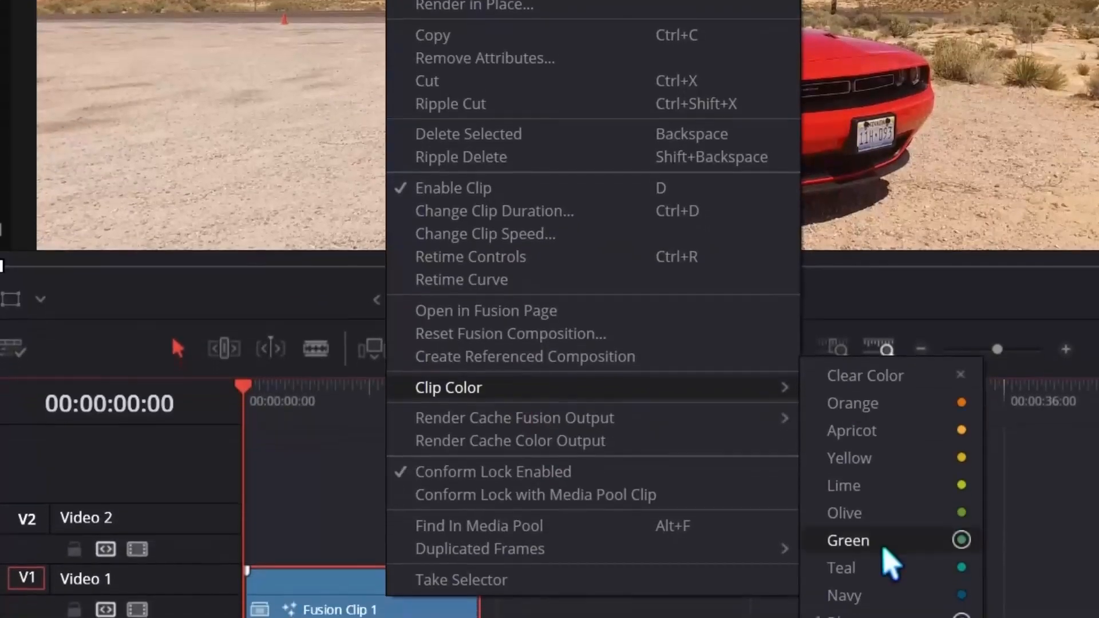
left_click(865, 615)
left_click(369, 481)
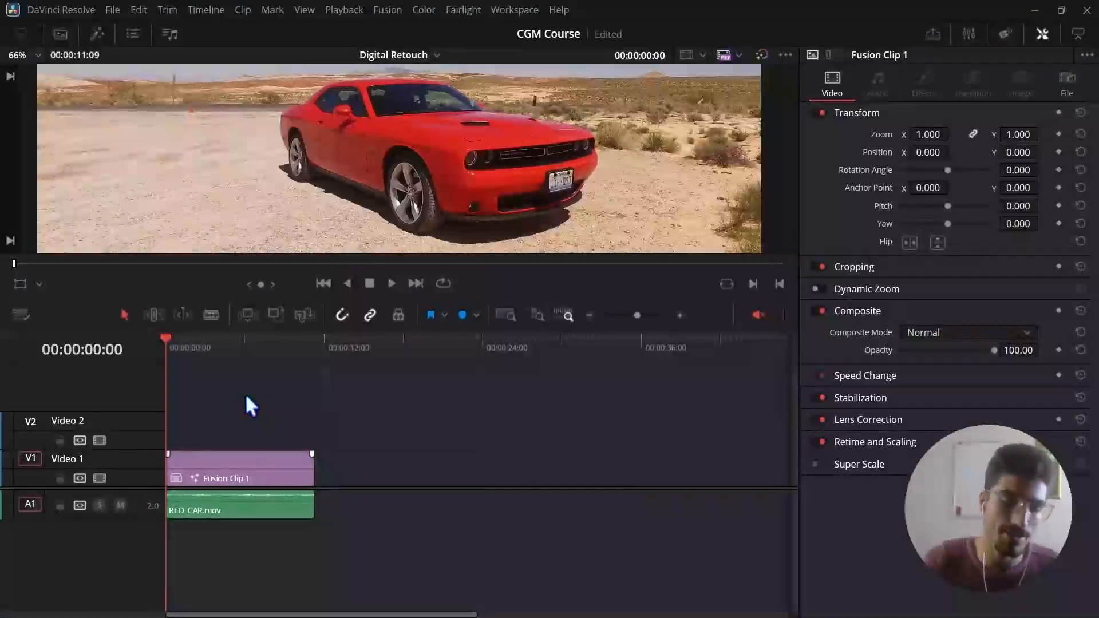
Open the Fusion clip on the Fusion page and lay out its MediaIn1 and MediaOut1 nodes vertically
left_click(232, 459)
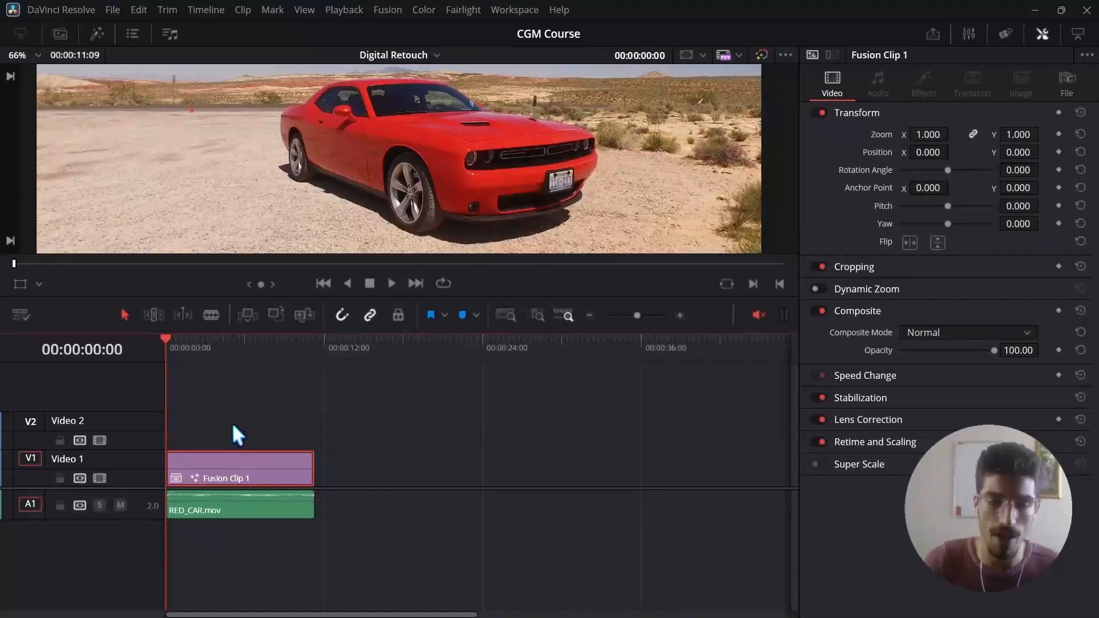
key("shift+5")
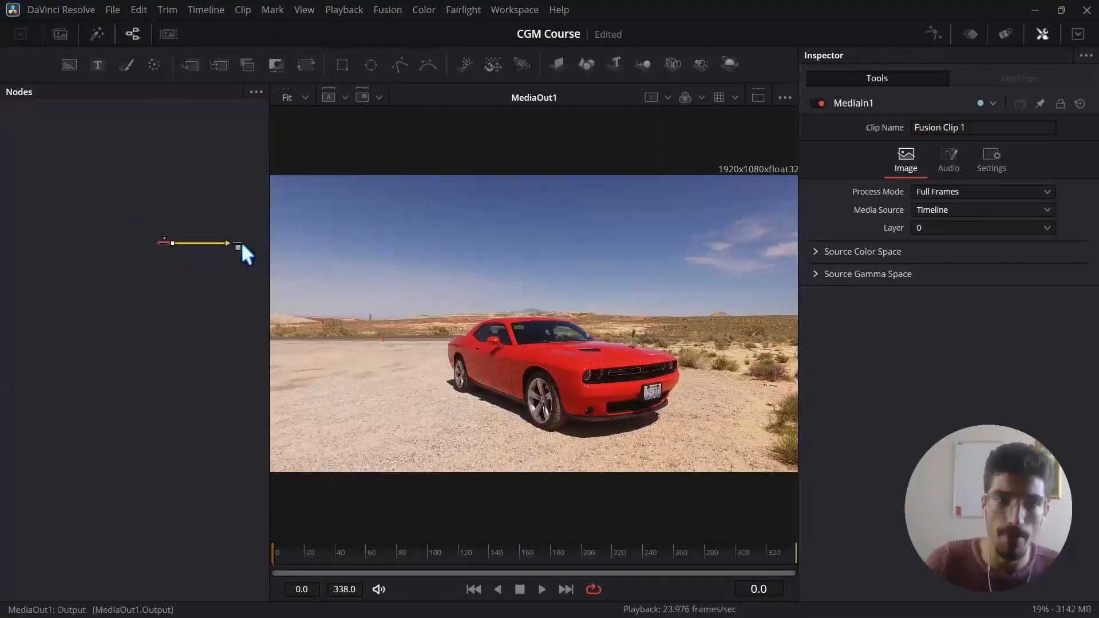
left_click(168, 280)
scroll(170, 262, "up", 5)
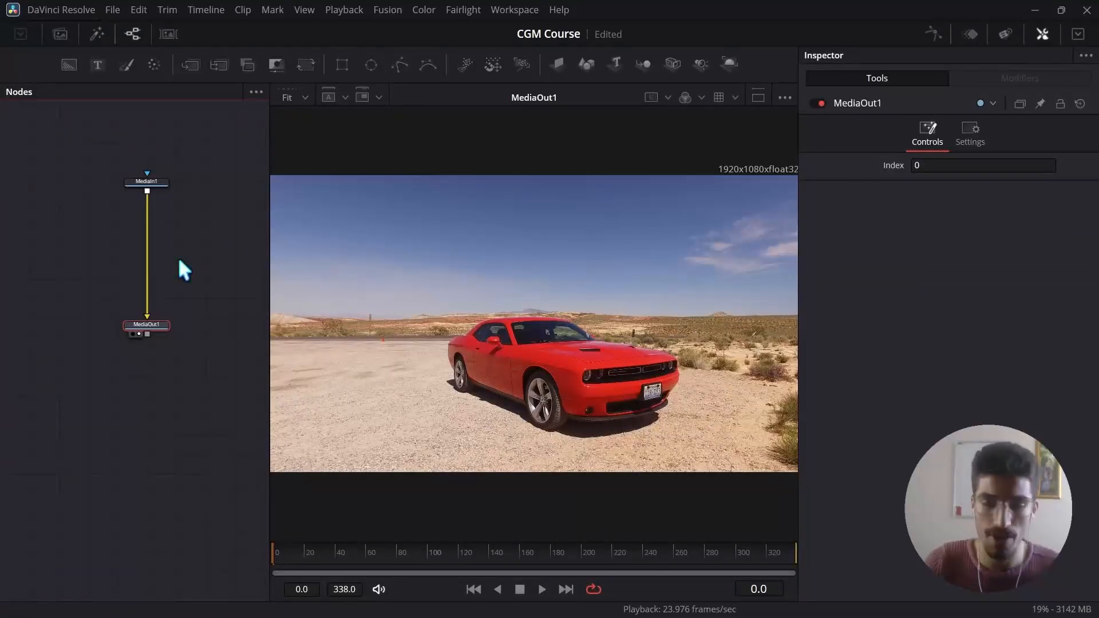
key("alt+Tab")
key("alt+Tab")
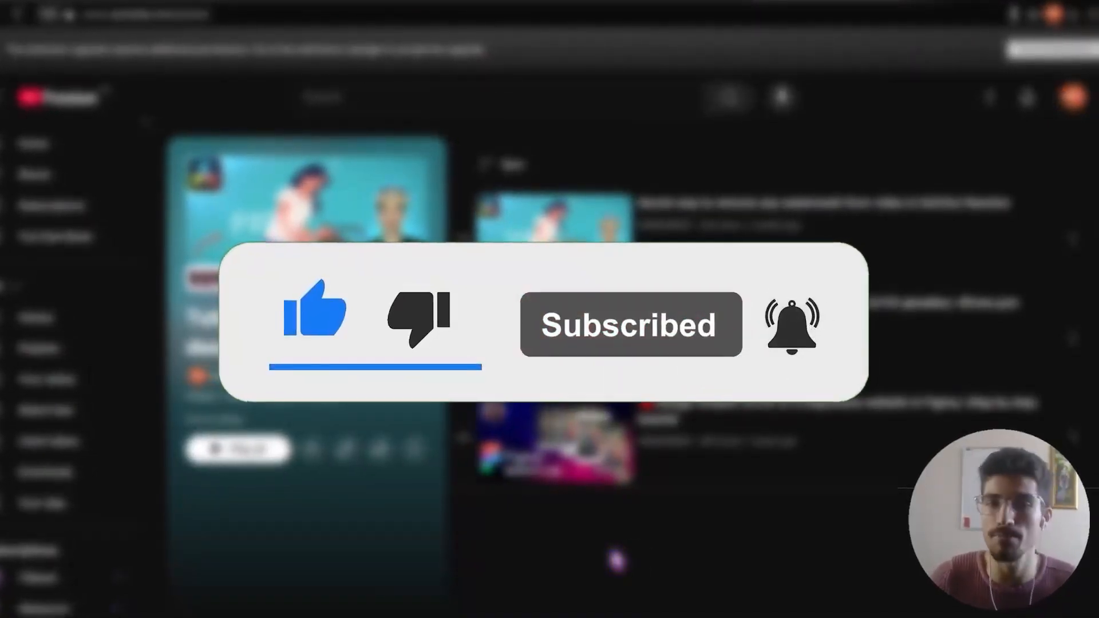
key("alt+Tab")
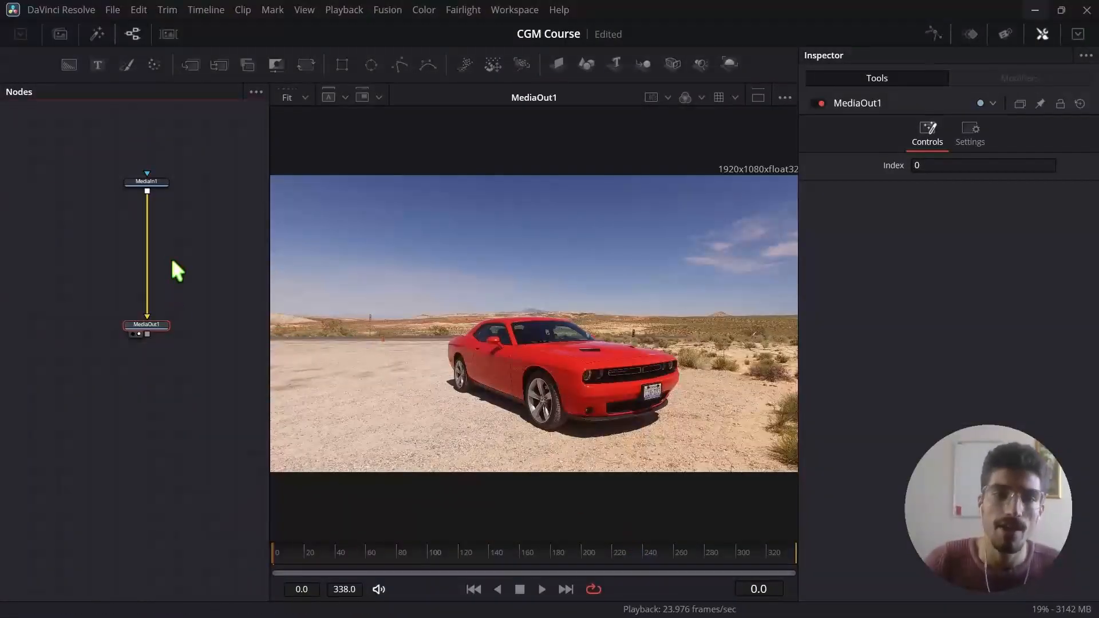
Move the MediaIn1 node slightly down and insert a Planar Tracker node between it and MediaOut1
scroll(151, 229, "up", 3)
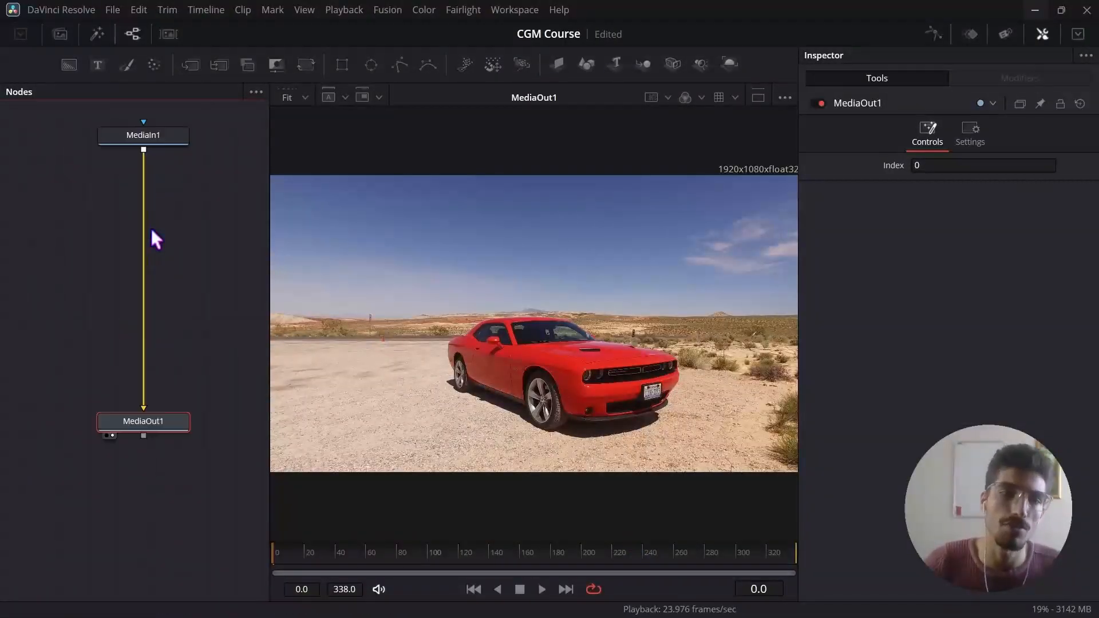
scroll(163, 238, "up", 2)
left_click_drag(164, 182, 156, 244)
scroll(690, 322, "up", 3)
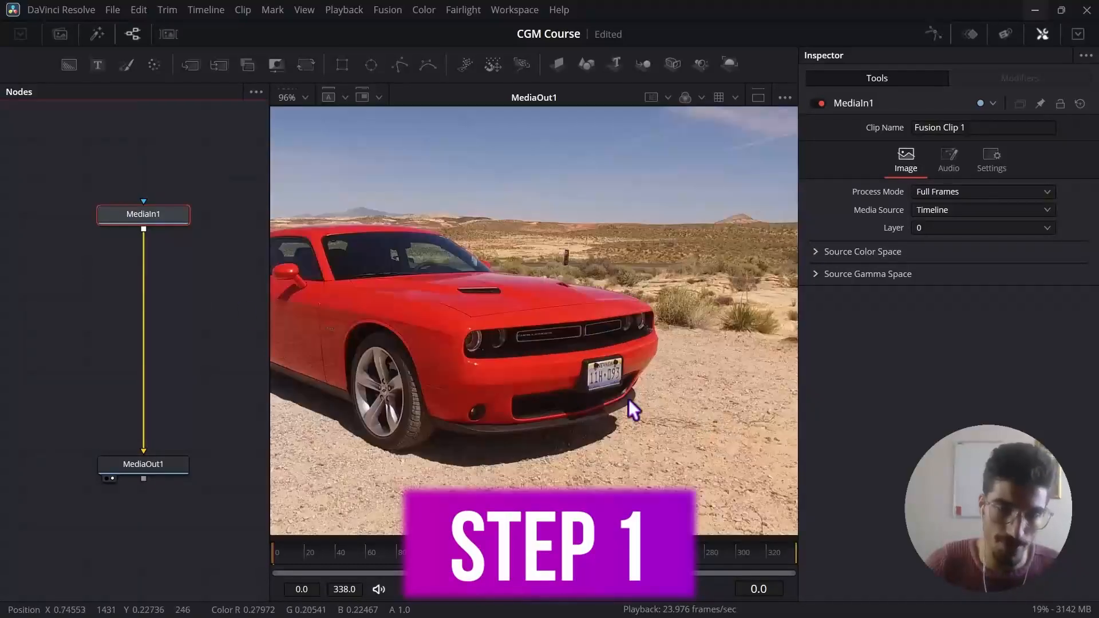
key("shift+space")
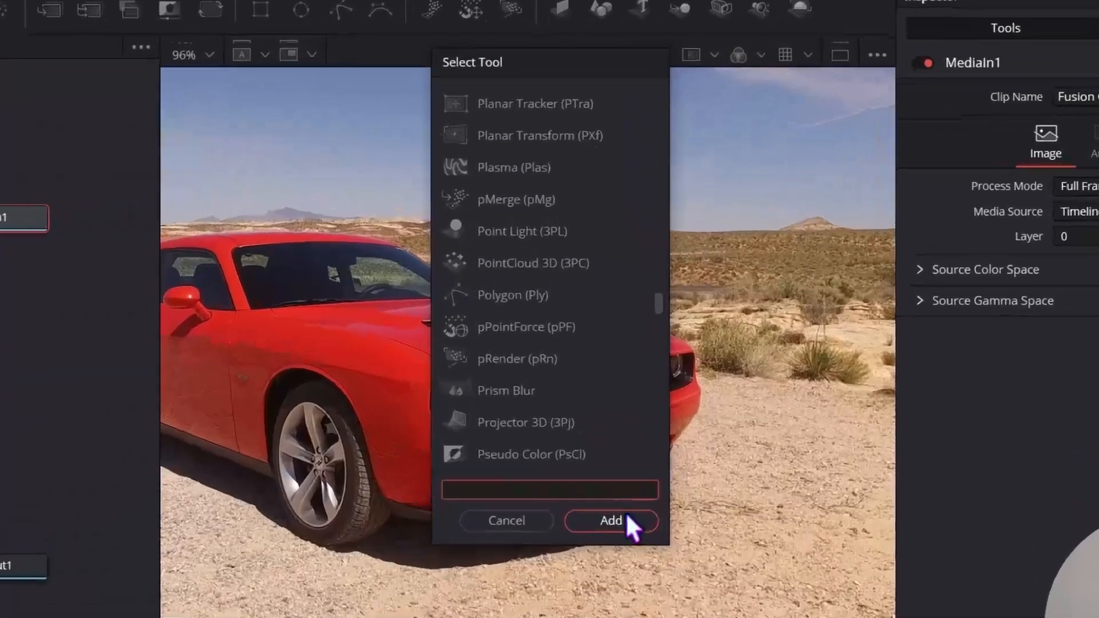
type("plana")
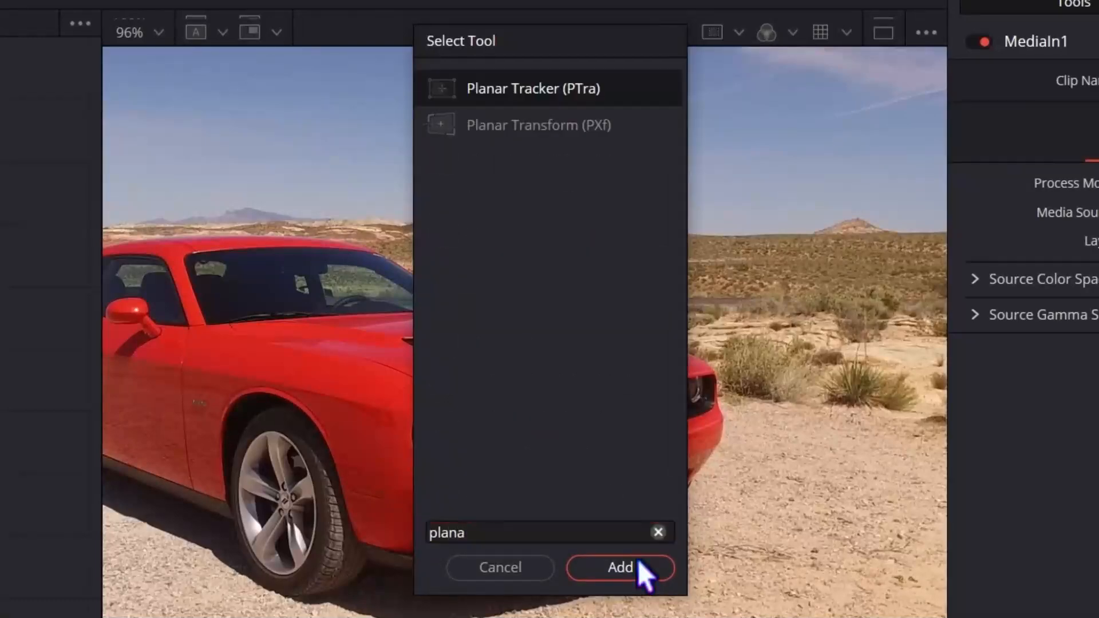
left_click(640, 564)
Draw a closed polygon closely around the edges of the car's license plate as the planar tracking area
scroll(661, 396, "up", 2)
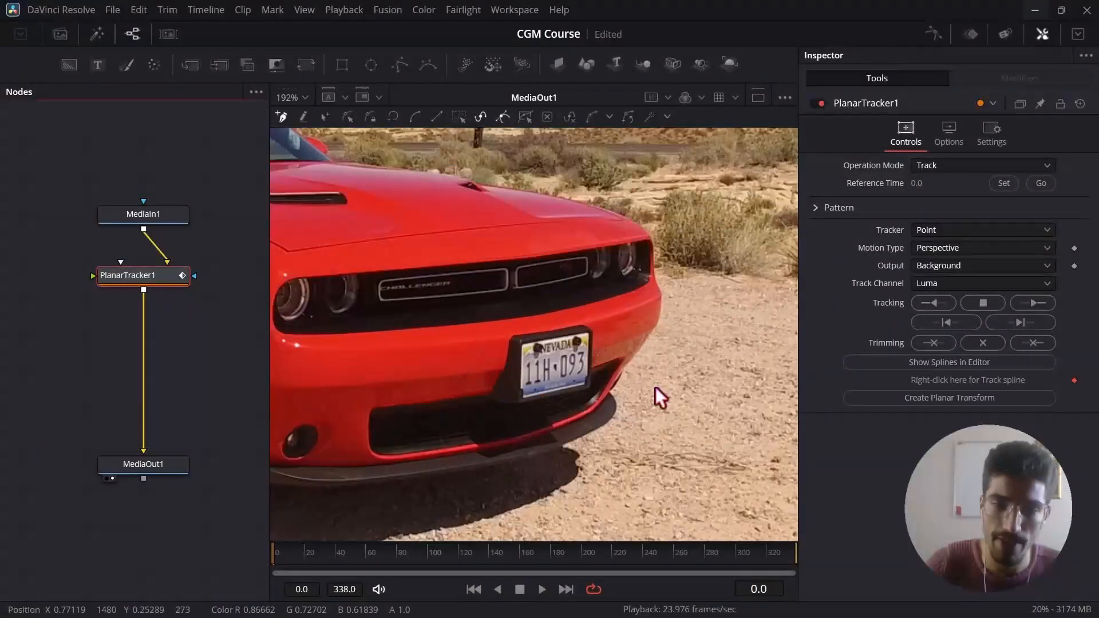
scroll(584, 380, "up", 2)
scroll(491, 349, "up", 3)
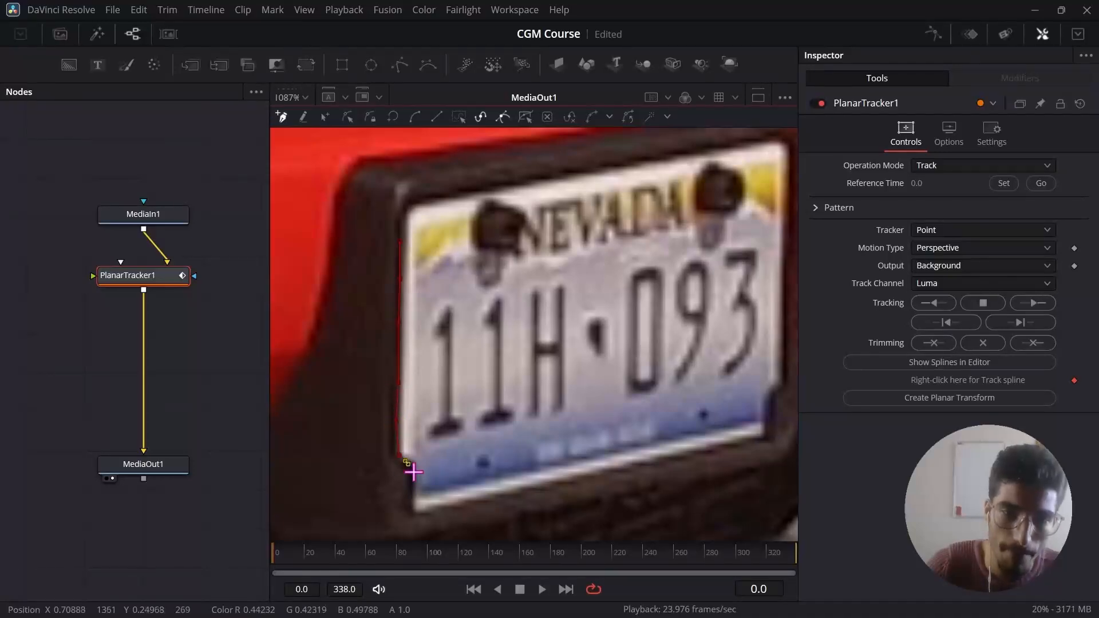
scroll(414, 465, "up", 1)
scroll(630, 447, "down", 4)
scroll(696, 392, "up", 5)
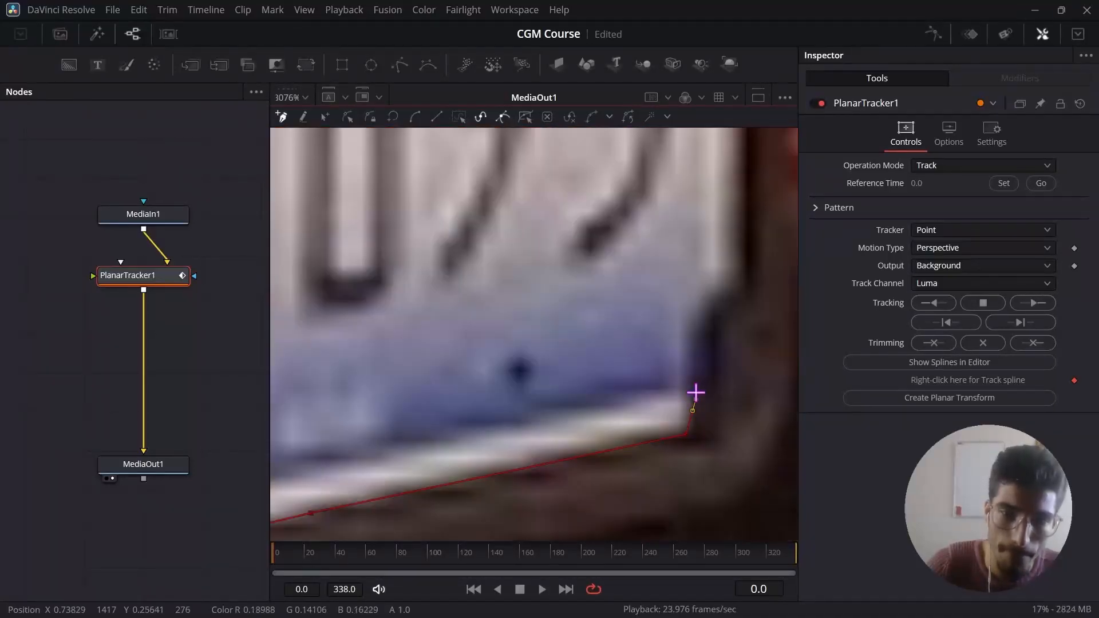
scroll(748, 281, "down", 5)
scroll(766, 236, "up", 4)
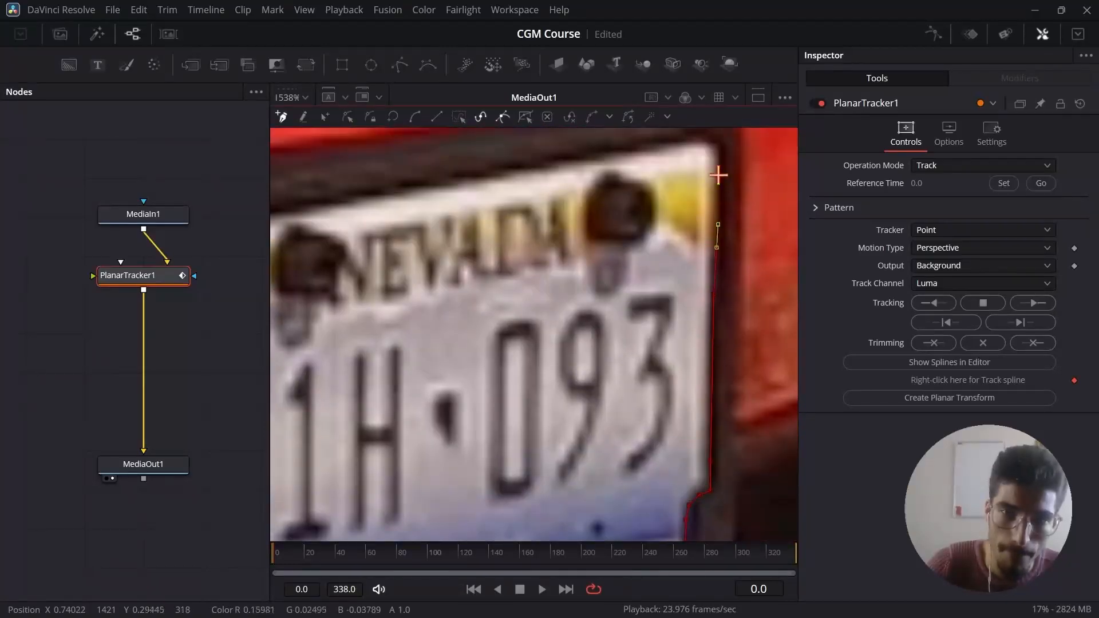
scroll(607, 153, "down", 4)
scroll(455, 175, "up", 4)
left_click(427, 223)
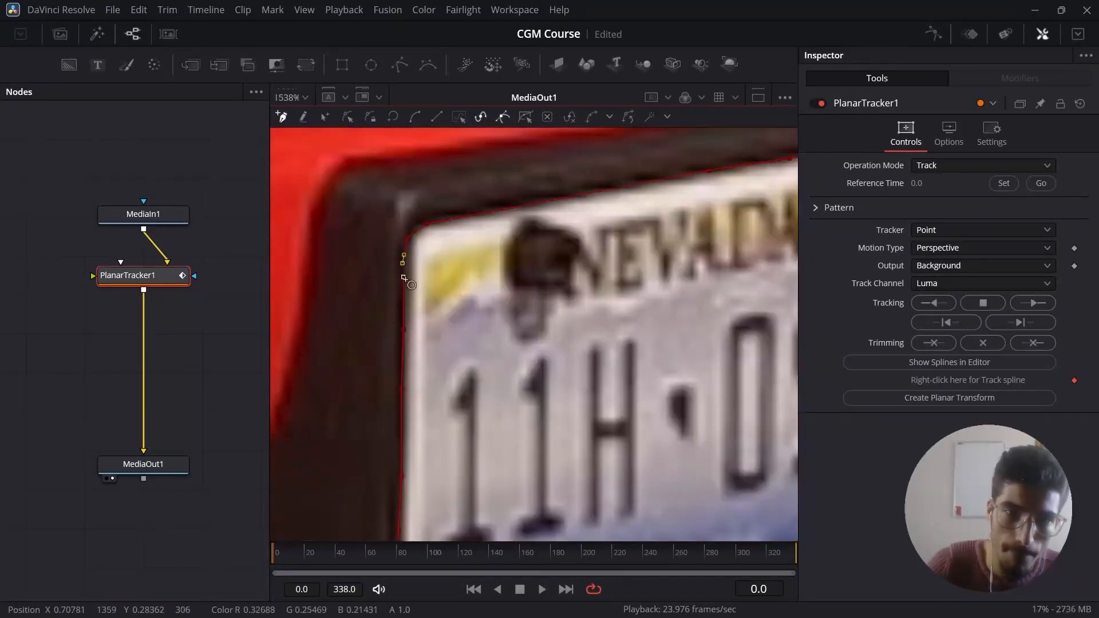
left_click(405, 278)
scroll(514, 294, "down", 4)
scroll(504, 441, "up", 3)
scroll(415, 429, "down", 1)
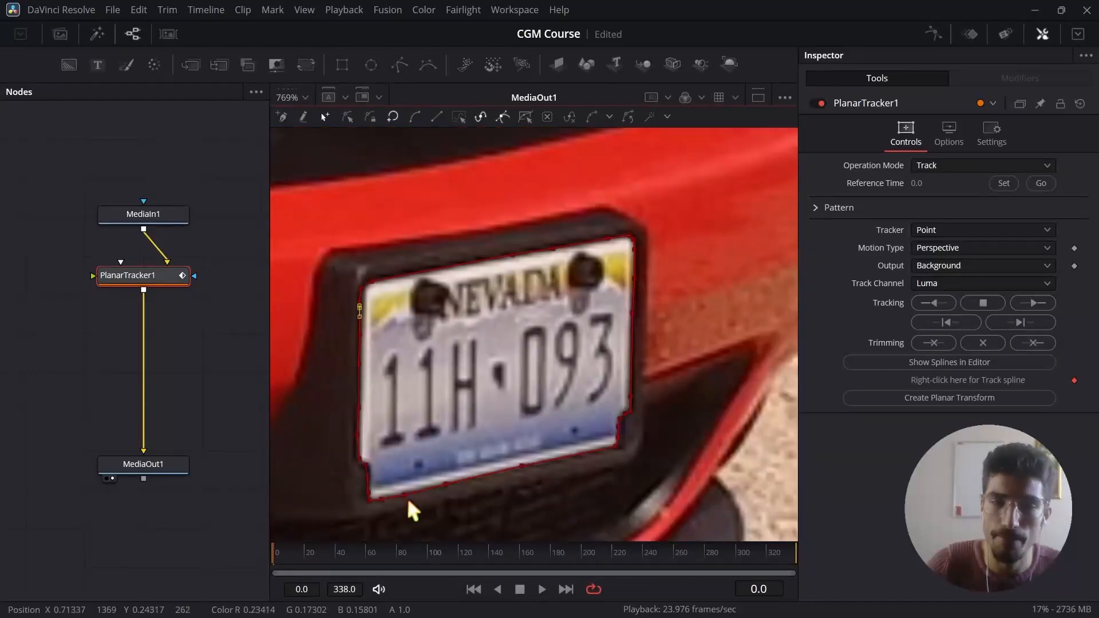
Return the playhead to frame 0 and set the planar tracker's tracker type to Hybrid Point/Area
mouse_move(288, 556)
left_mouse_down()
mouse_move(342, 557)
mouse_move(277, 558)
left_mouse_up()
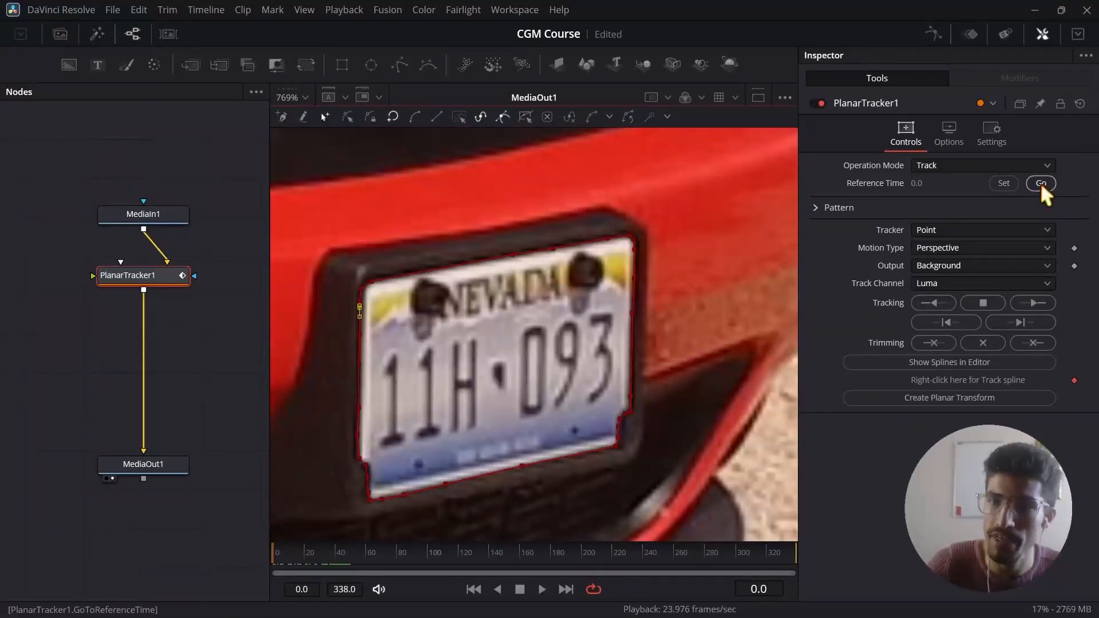
scroll(450, 401, "down", 4)
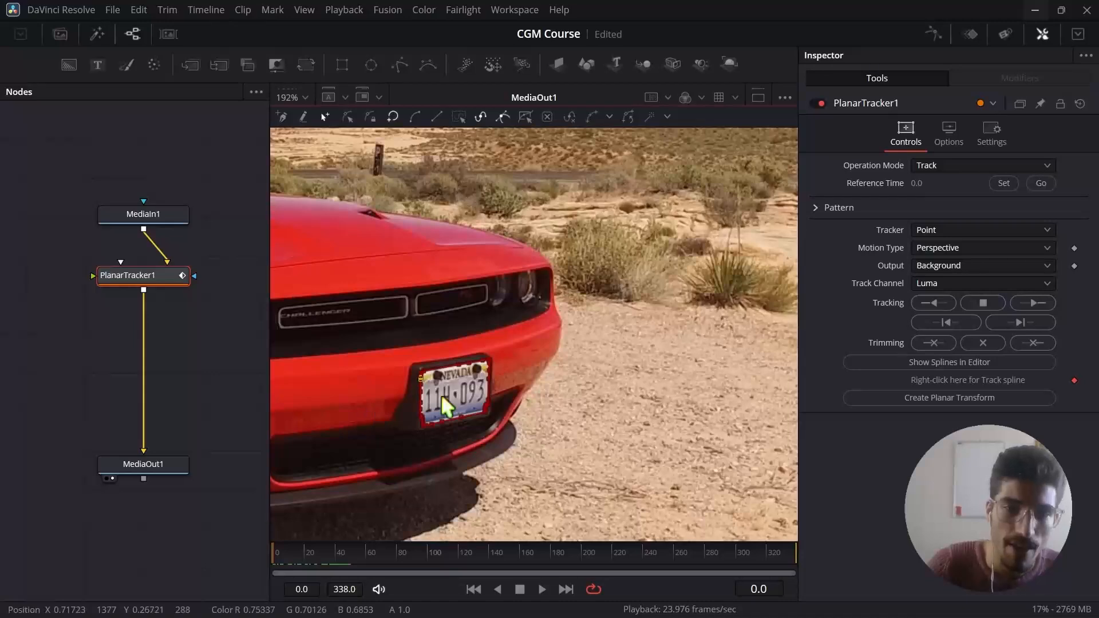
left_click_drag(457, 308, 585, 273)
scroll(676, 341, "up", 1)
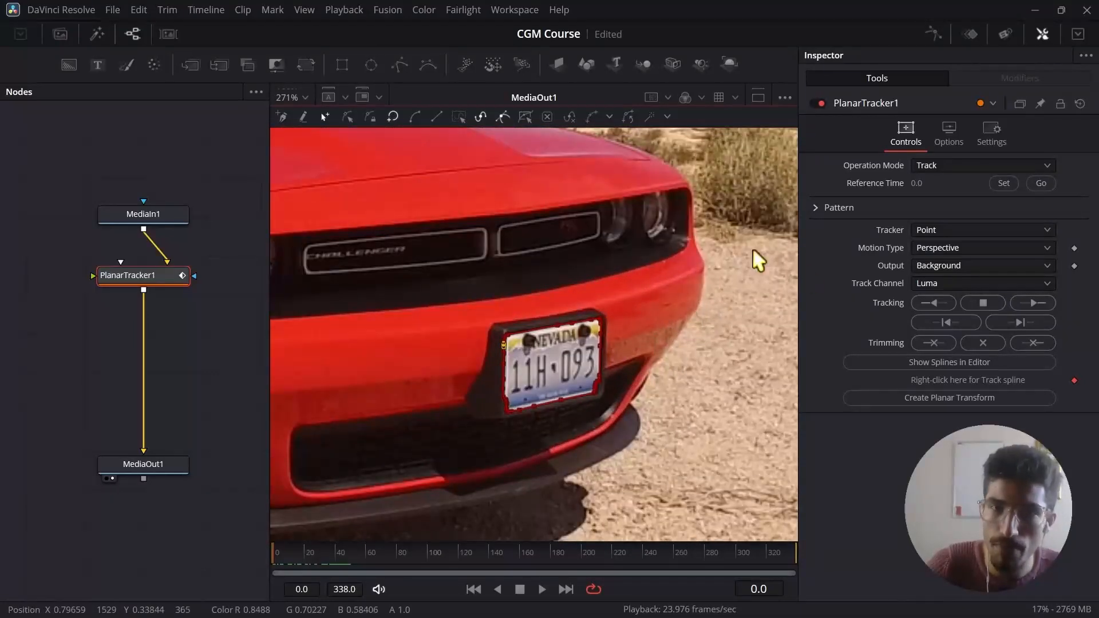
left_click(976, 230)
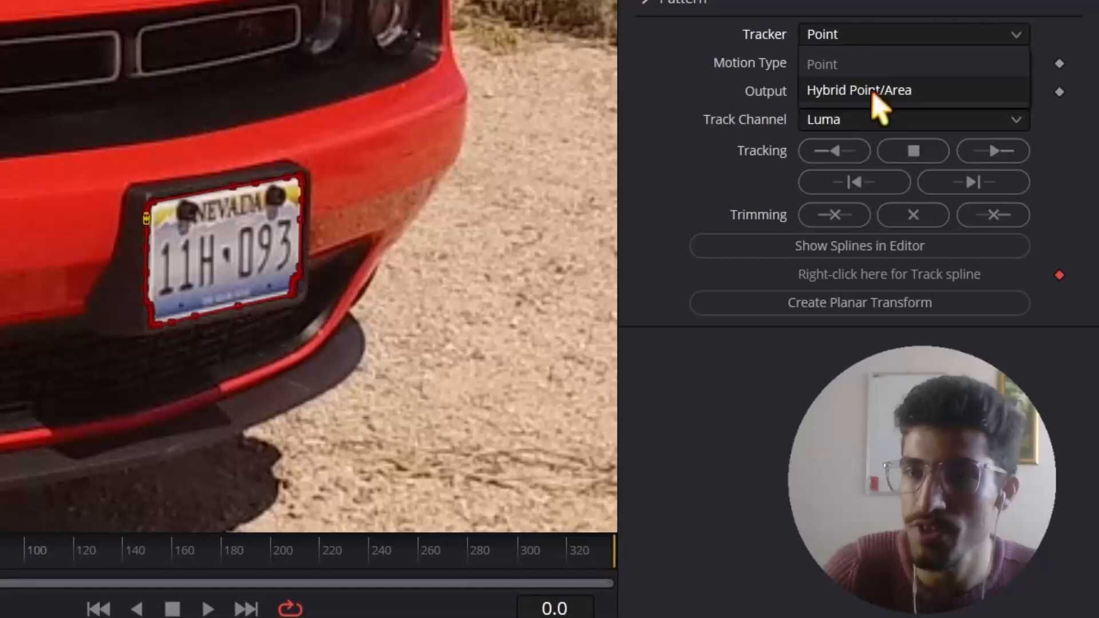
left_click(874, 91)
Scrub through the shot to frame 266 and set the planar tracker's motion type to Affine (TRS + shear)
scroll(319, 221, "up", 2)
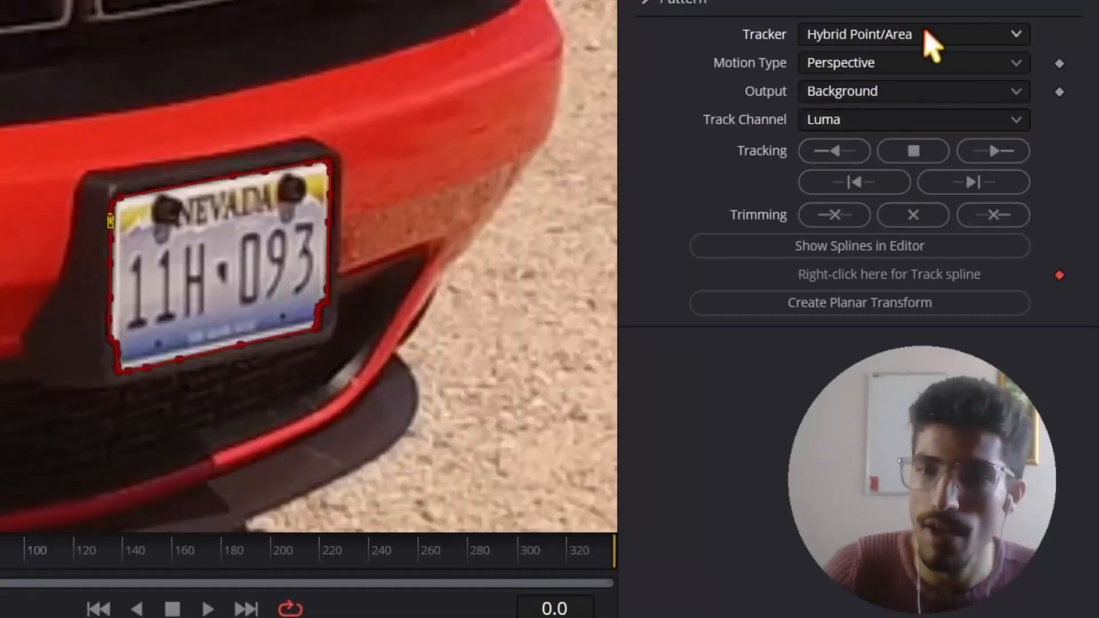
scroll(221, 351, "up", 2)
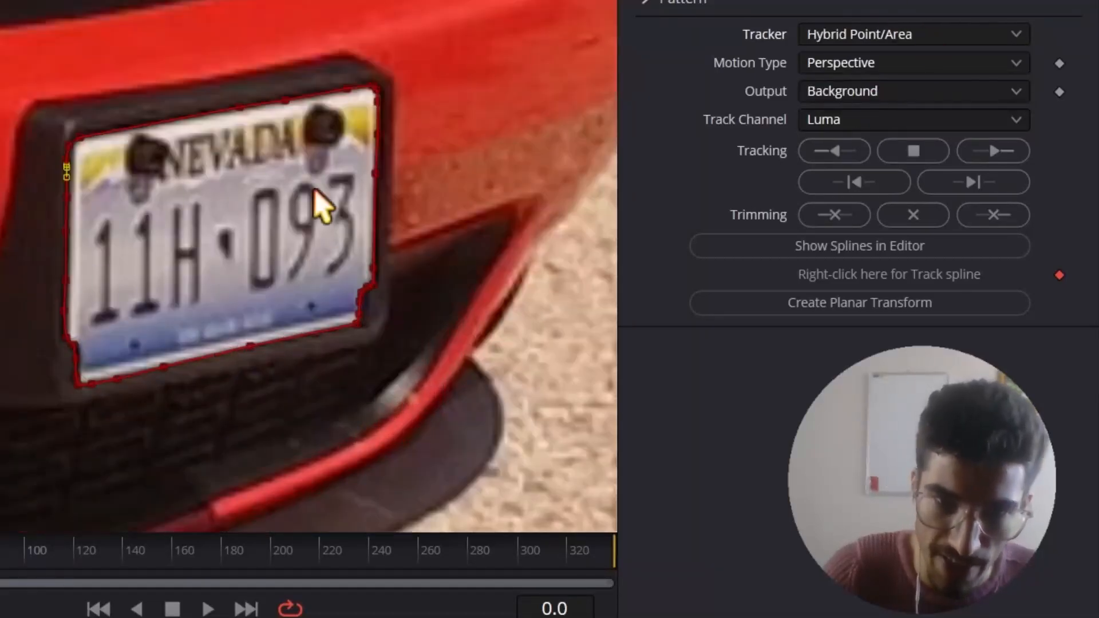
scroll(213, 269, "up", 2)
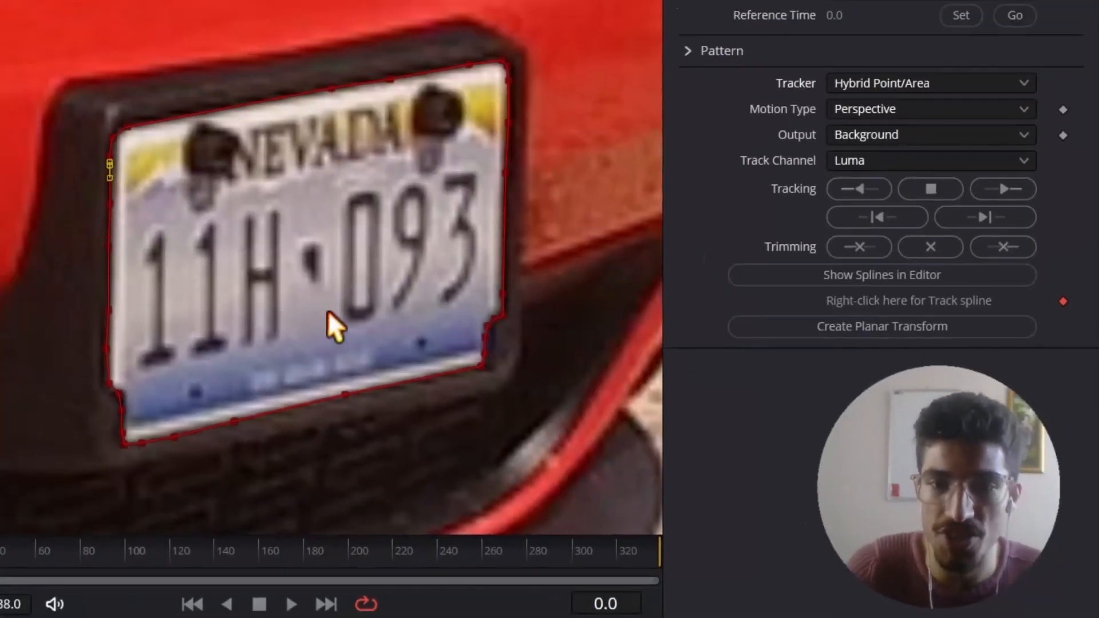
scroll(354, 188, "down", 5)
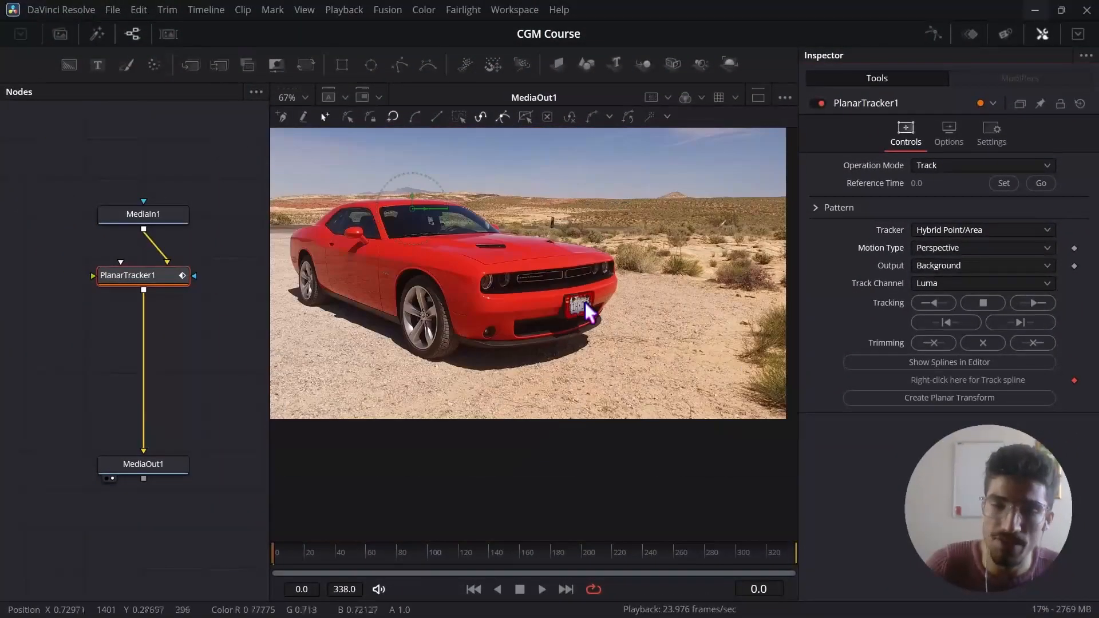
scroll(354, 187, "up", 2)
scroll(314, 158, "down", 3)
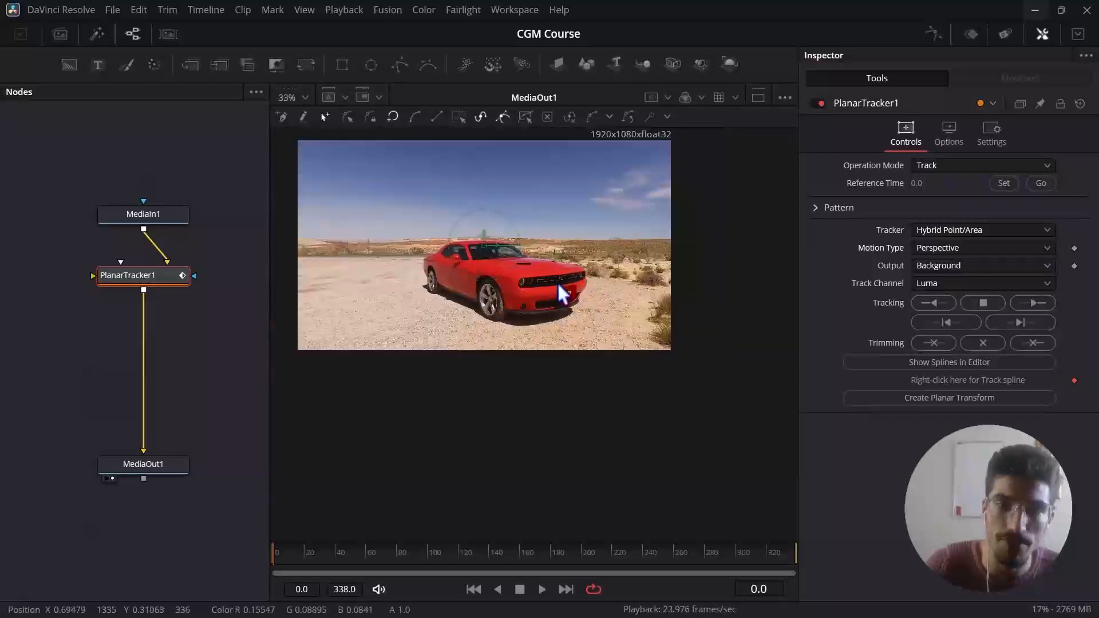
scroll(493, 213, "up", 1)
left_click_drag(337, 554, 691, 550)
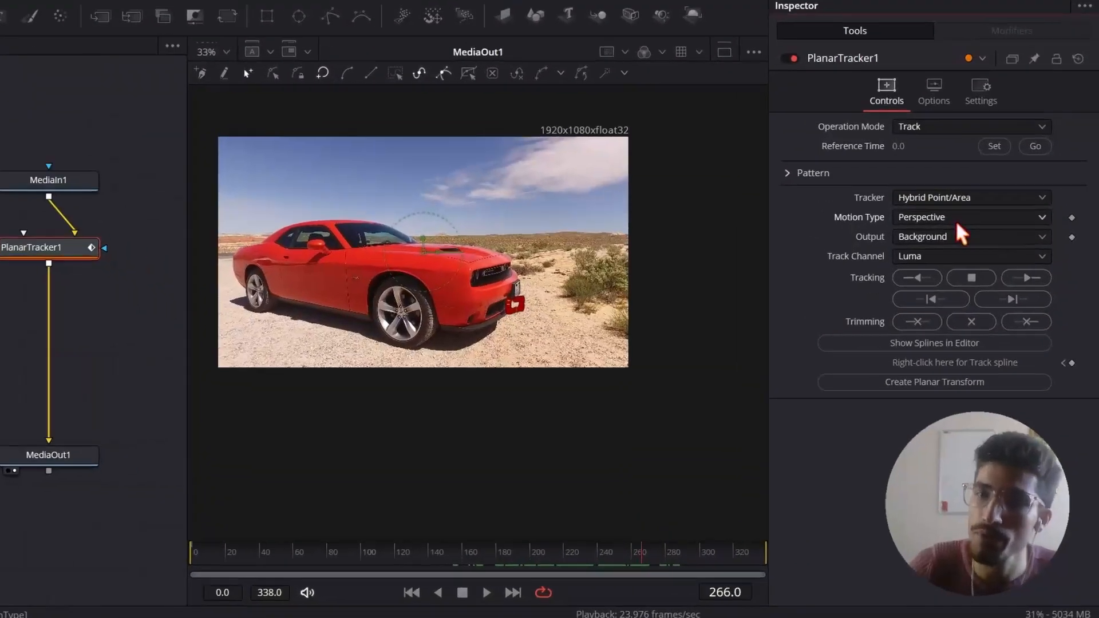
left_click(973, 248)
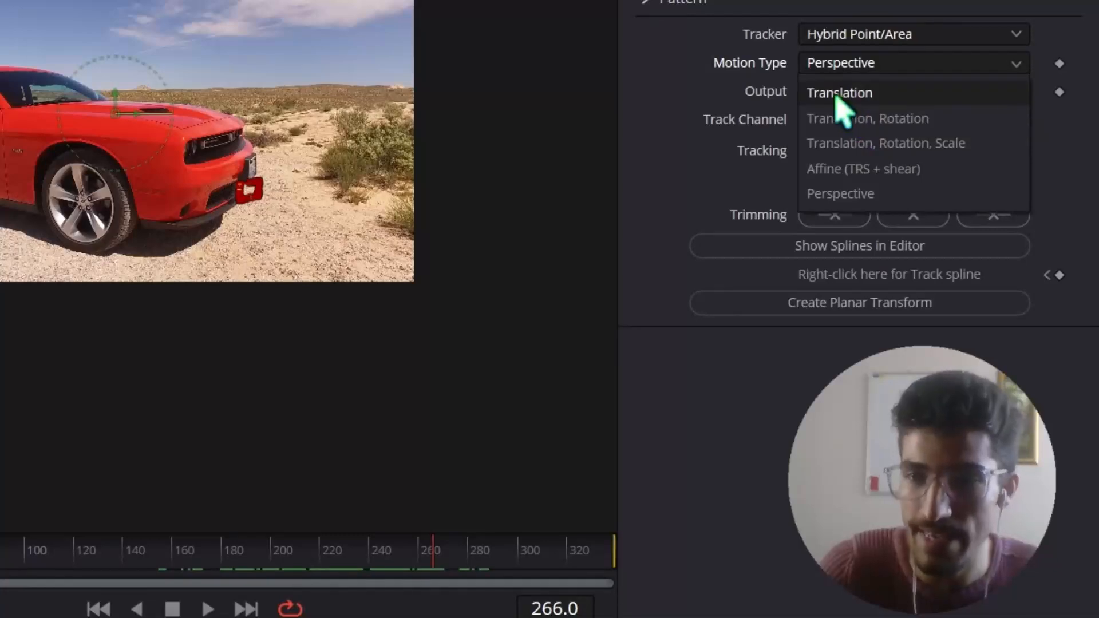
left_click(876, 169)
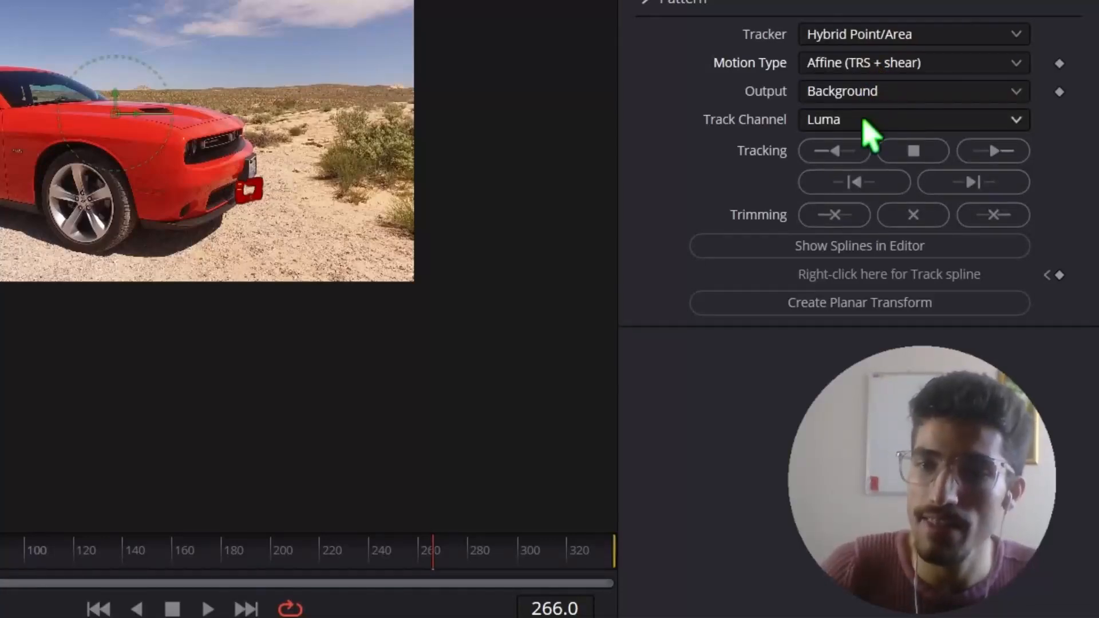
Keep the track channel on Luma and track the license plate forward from frame 0
scroll(252, 141, "down", 5)
scroll(254, 152, "up", 5)
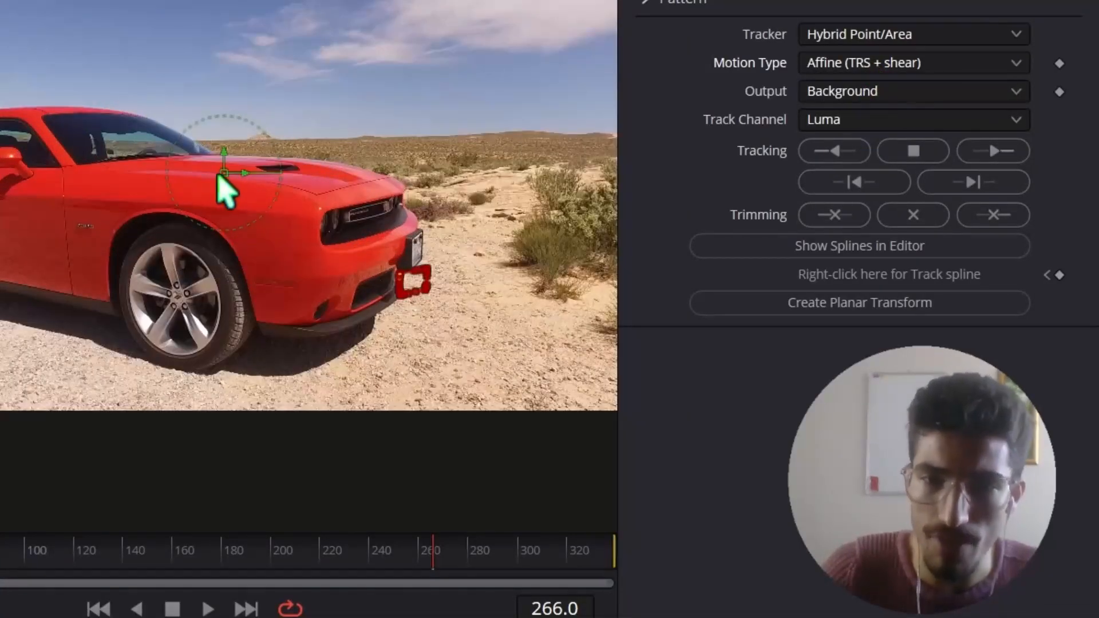
left_click(882, 121)
left_click(884, 122)
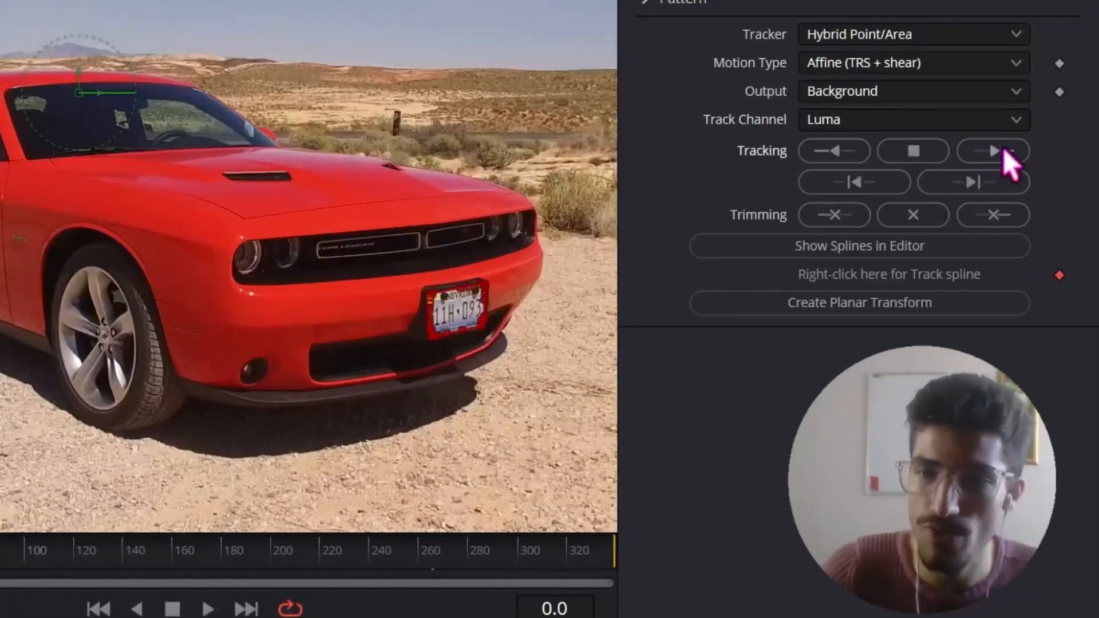
left_click(999, 152)
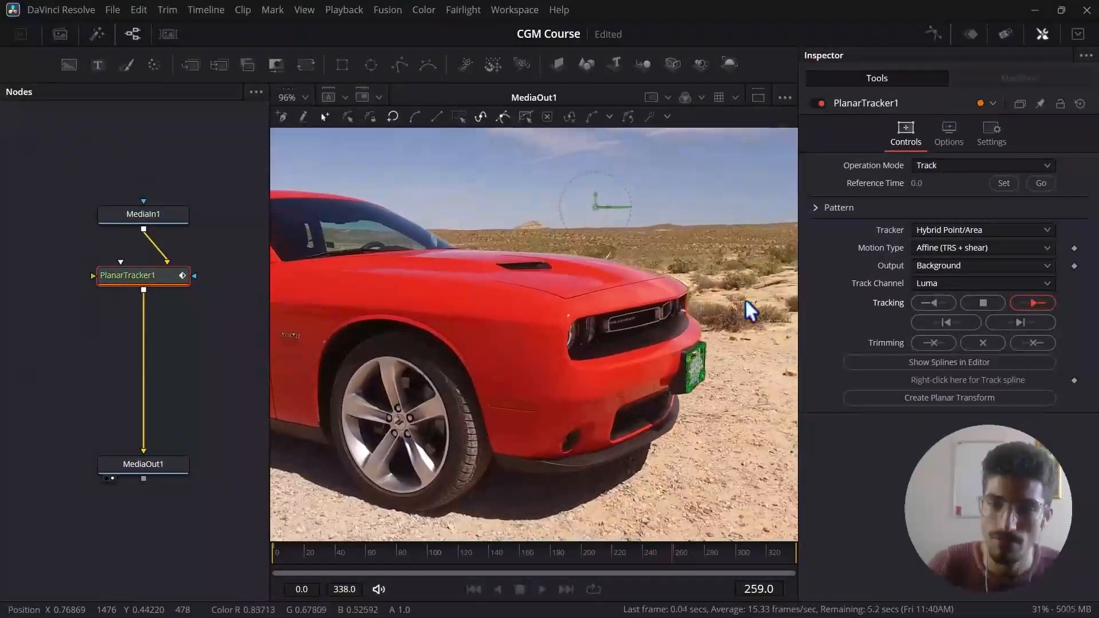
Examine how closely the track follows the license plate by scrubbing back through frame 214 to frame 0
scroll(761, 383, "up", 5)
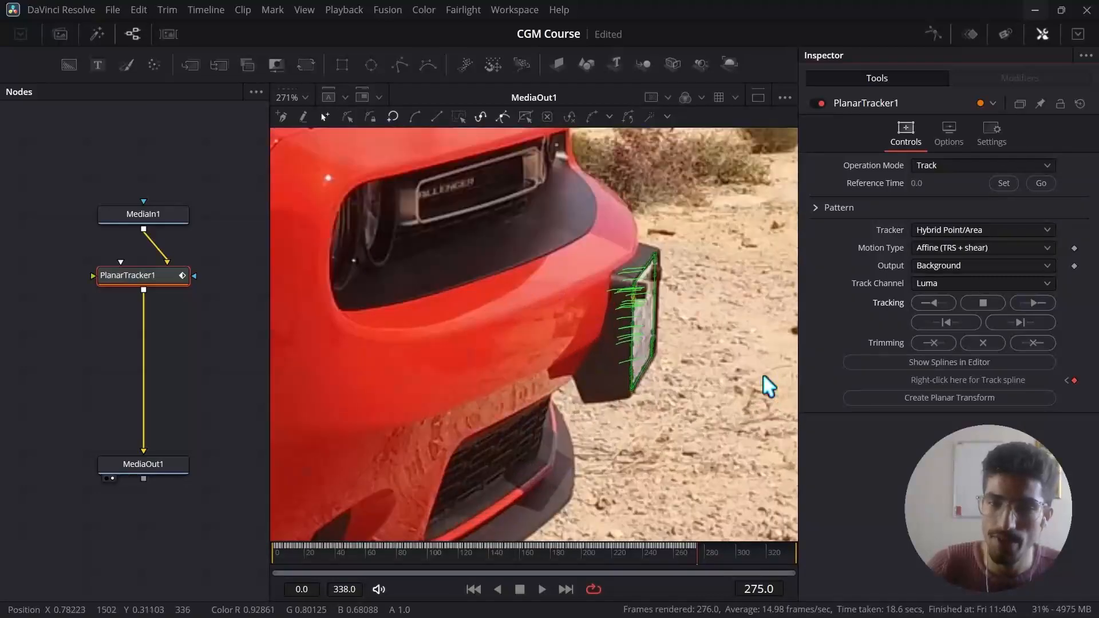
scroll(756, 384, "up", 2)
scroll(670, 343, "up", 2)
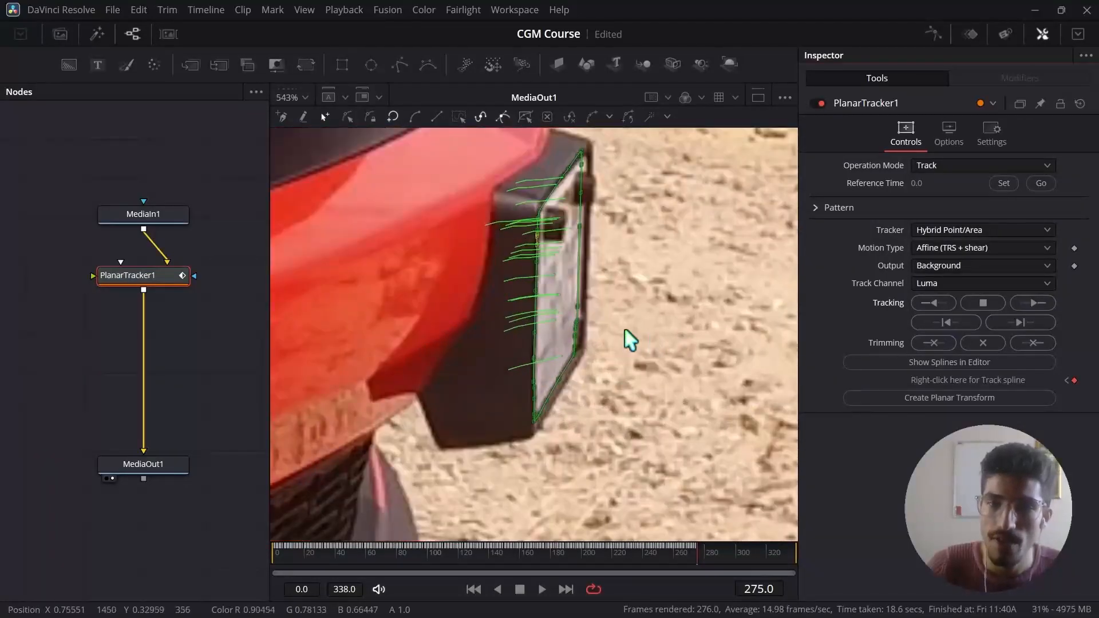
left_click_drag(696, 548, 603, 551)
scroll(515, 498, "down", 2)
scroll(449, 424, "up", 2)
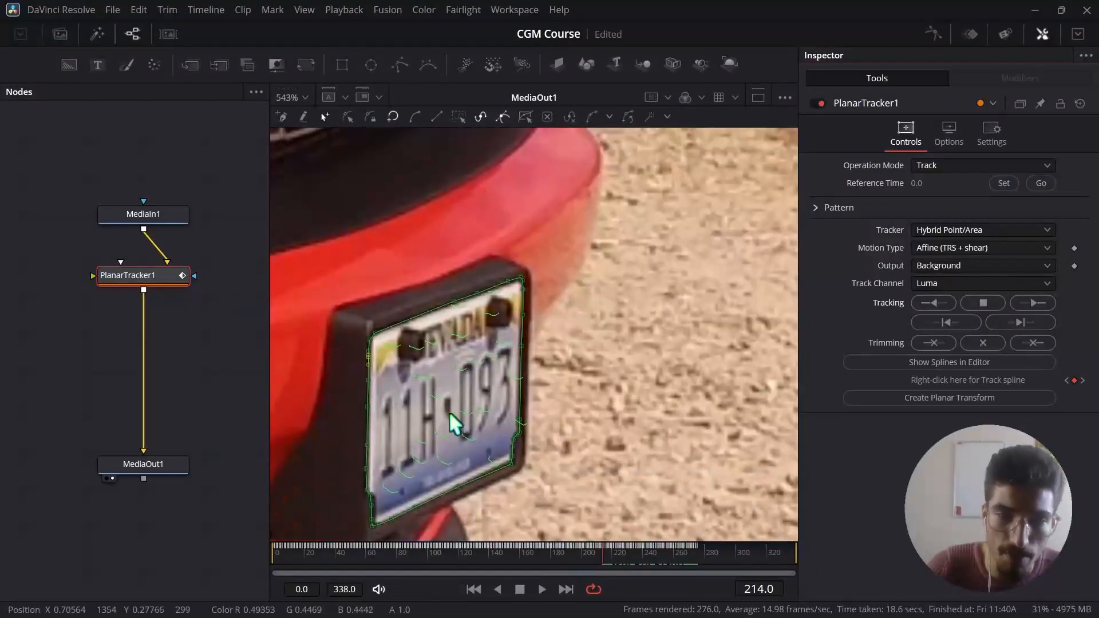
scroll(437, 441, "up", 1)
left_click_drag(480, 549, 274, 561)
scroll(429, 504, "down", 2)
scroll(460, 407, "down", 4)
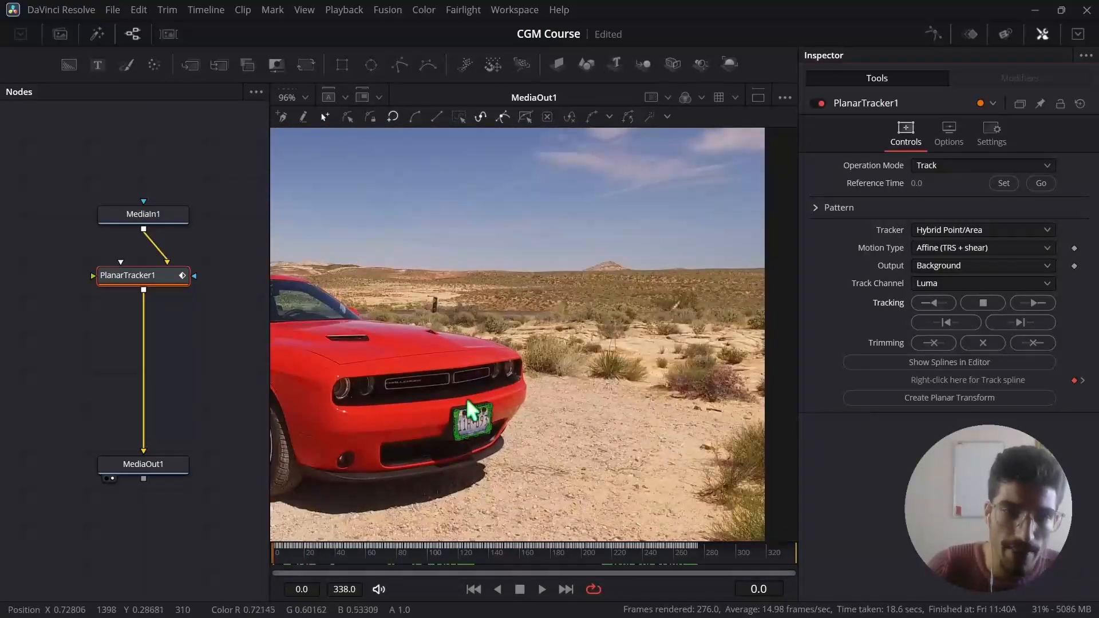
left_click_drag(411, 385, 601, 373)
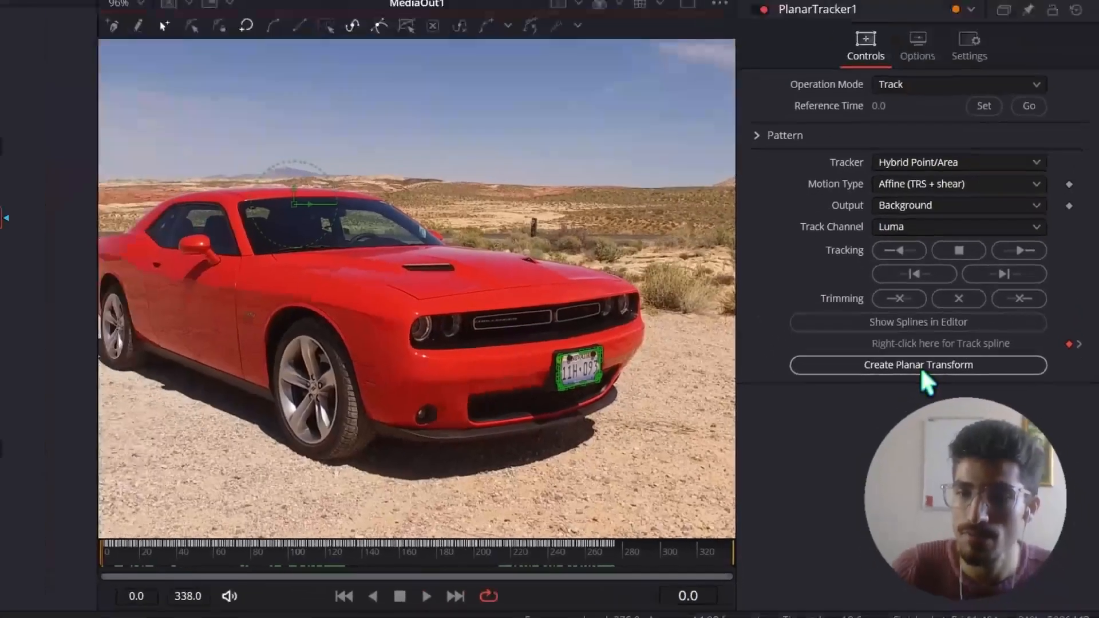
Create a Planar Transform node from the planar track and place it above MediaIn1
left_click(922, 370)
mouse_move(139, 138)
left_mouse_down()
mouse_move(128, 143)
mouse_move(149, 150)
left_mouse_up()
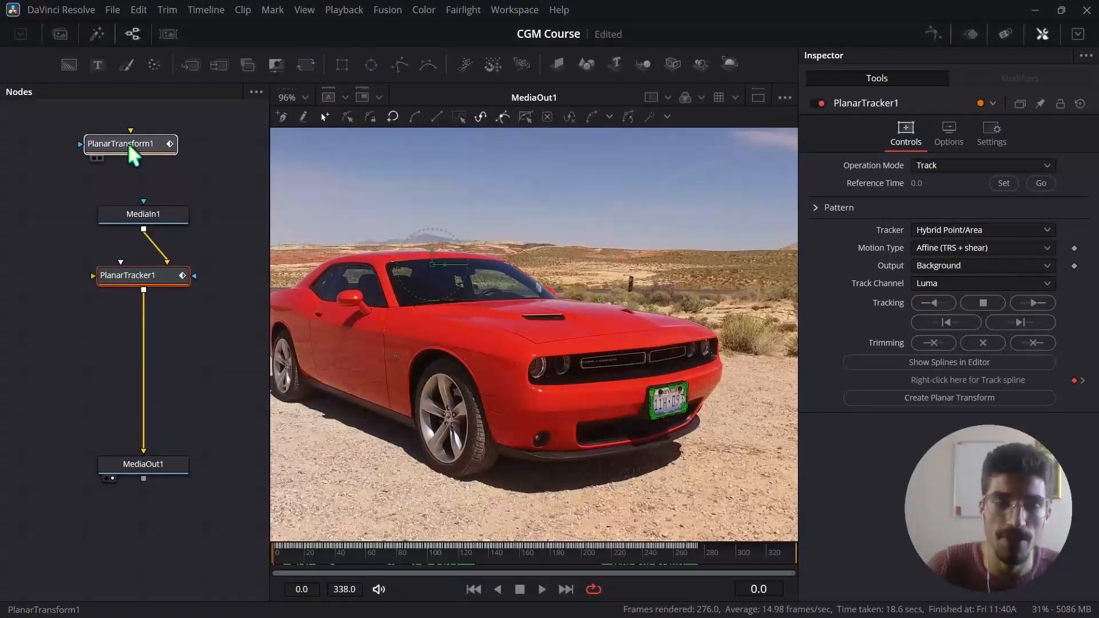
left_click(130, 146)
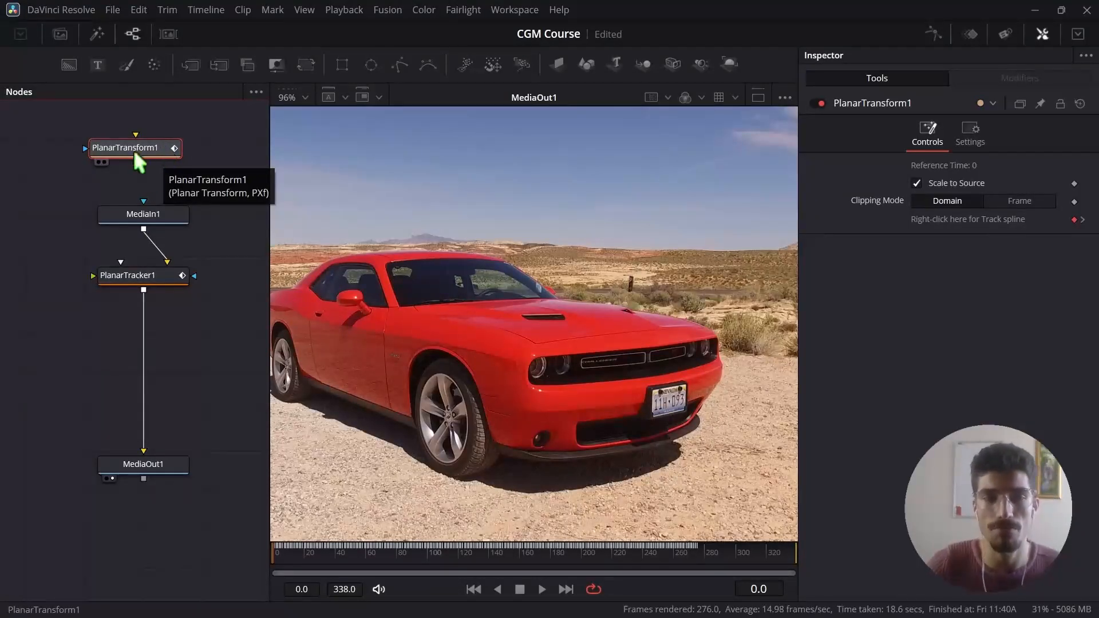
left_click(154, 277)
left_click_drag(142, 149, 130, 152)
Delete the PlanarTracker1 node and move the PlanarTransform1 node below MediaOut1
left_click(155, 276)
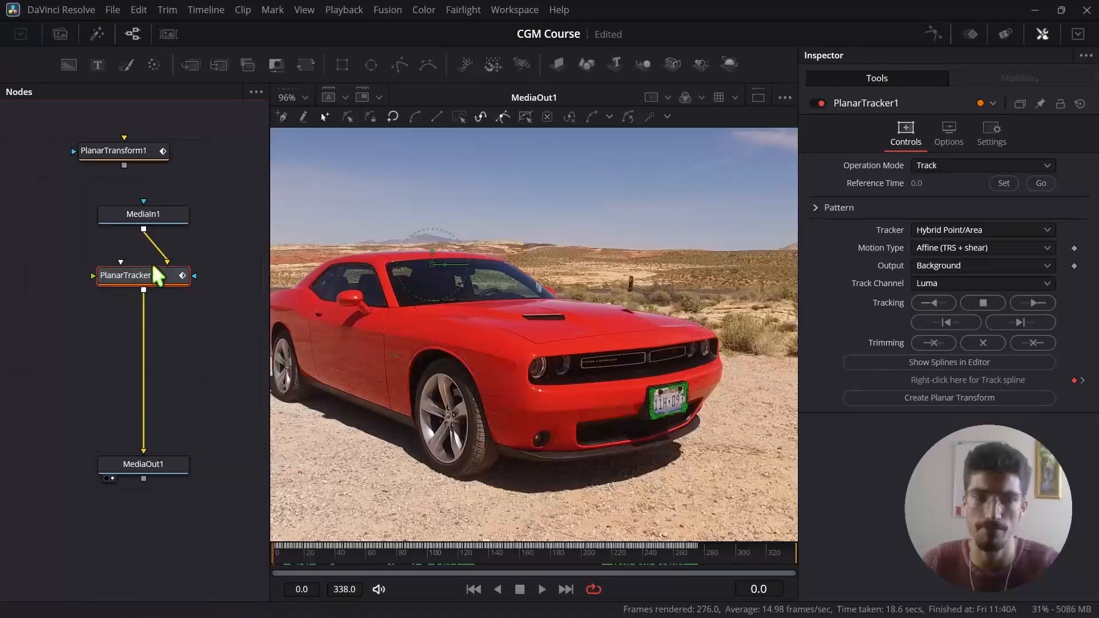
key("Delete")
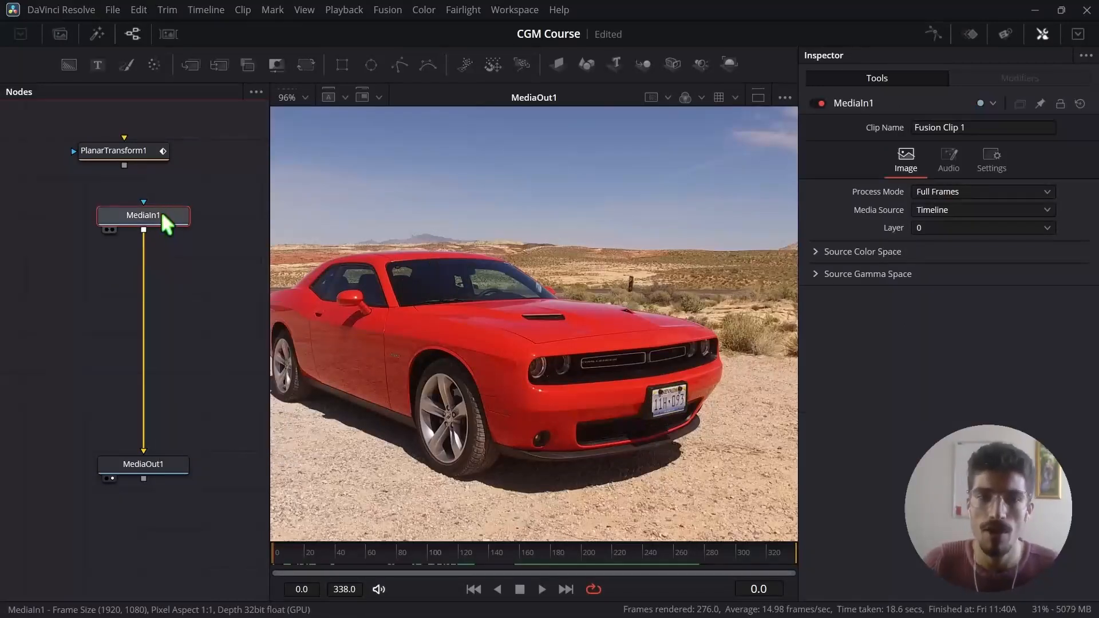
left_click_drag(129, 150, 186, 173)
scroll(196, 221, "down", 2)
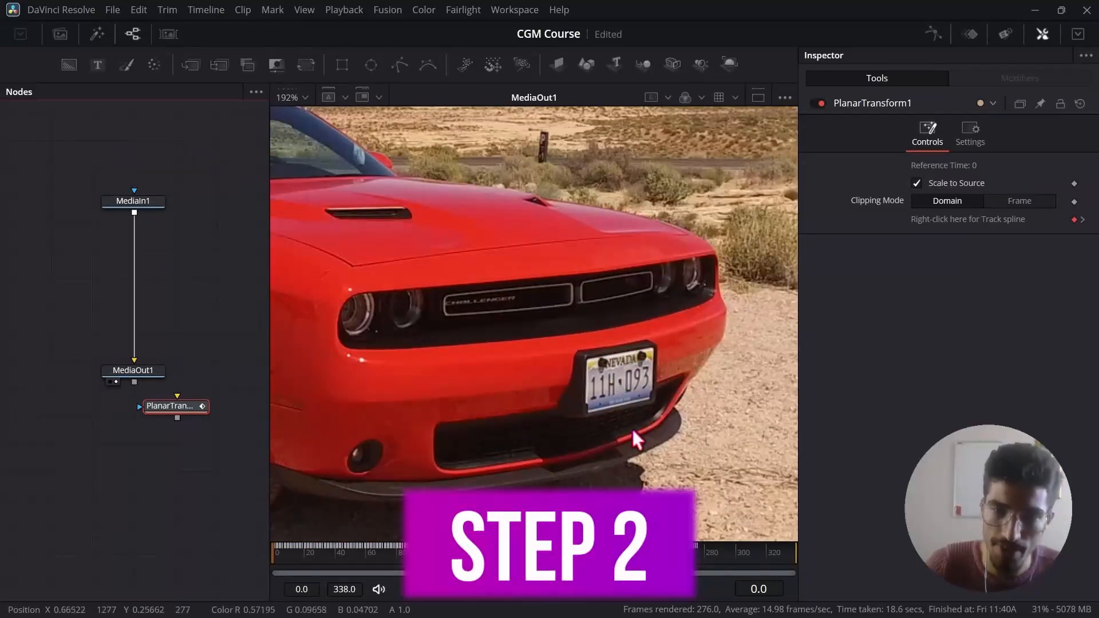
scroll(560, 307, "down", 4)
scroll(502, 257, "up", 3)
Insert a Time Stretcher node between MediaIn1 and MediaOut1
left_click(147, 203)
scroll(641, 423, "down", 3)
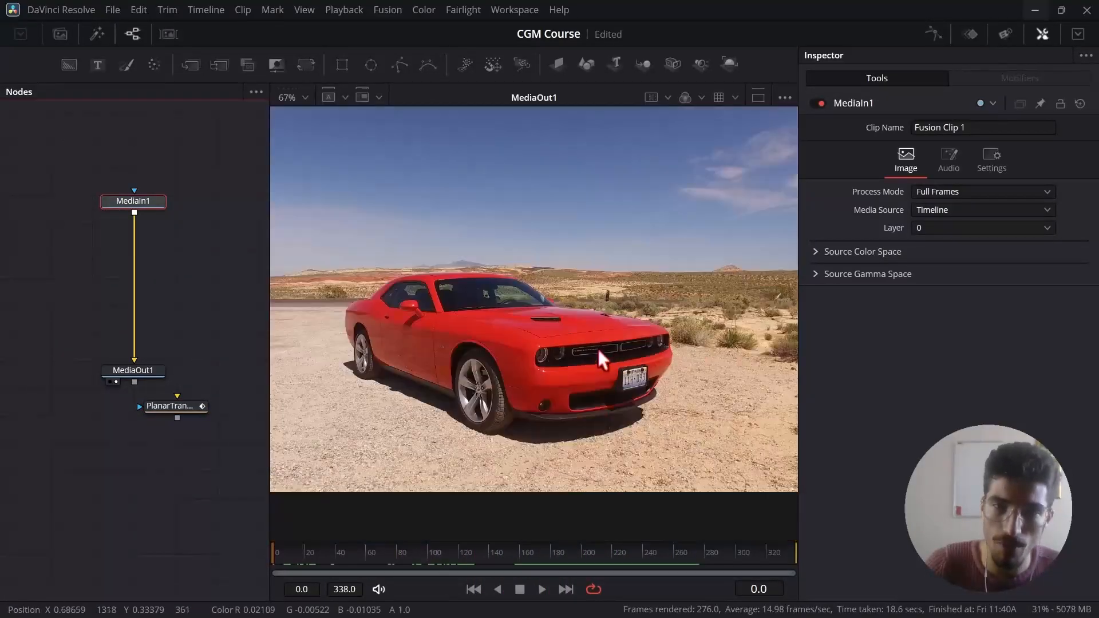
scroll(609, 304, "up", 3)
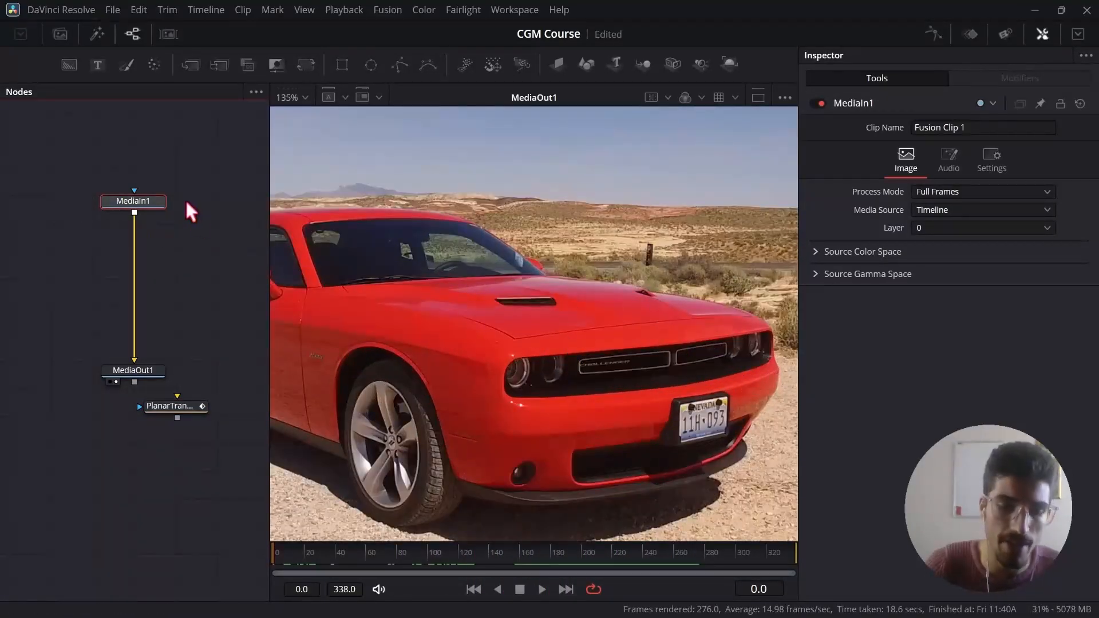
key("shift+space")
type("plana")
key("BackSpace")
key("BackSpace")
key("BackSpace")
key("BackSpace")
key("BackSpace")
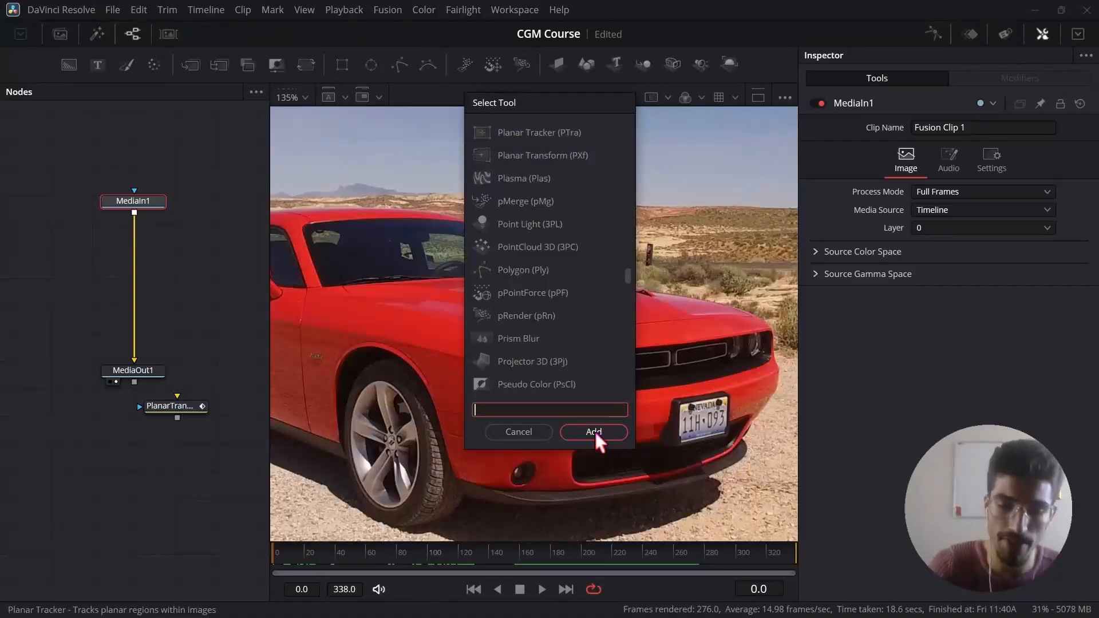
type("ti")
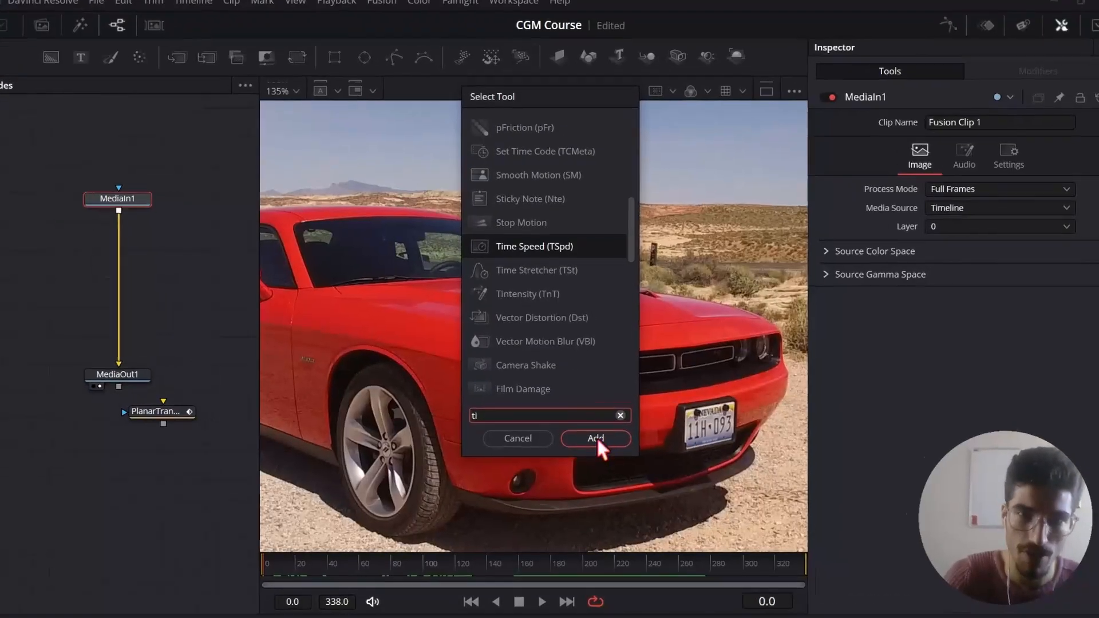
type("me")
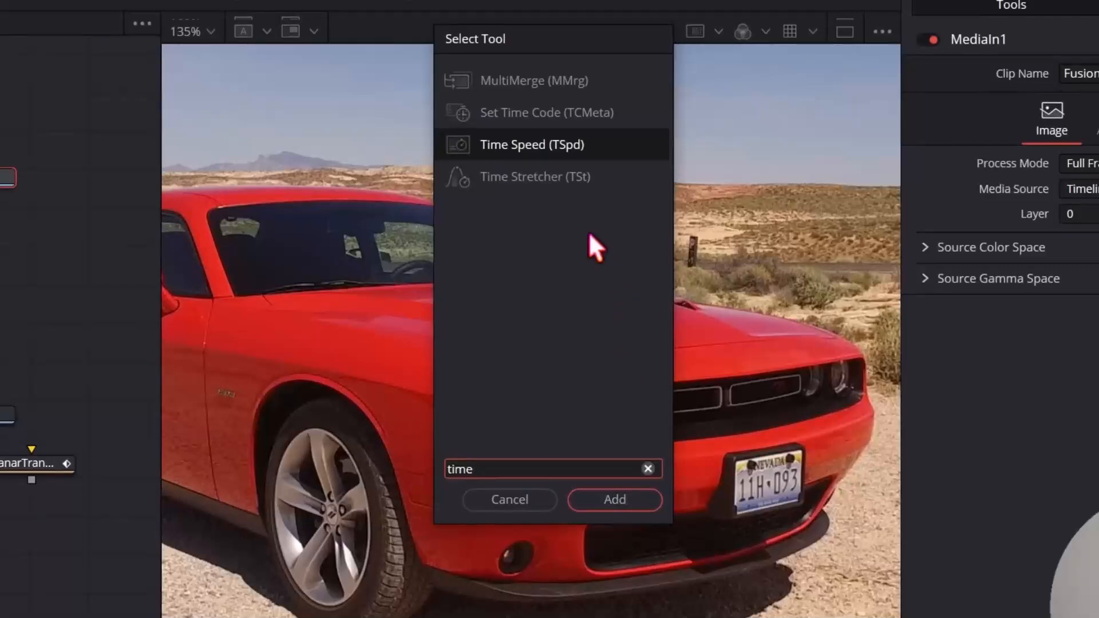
left_click(543, 177)
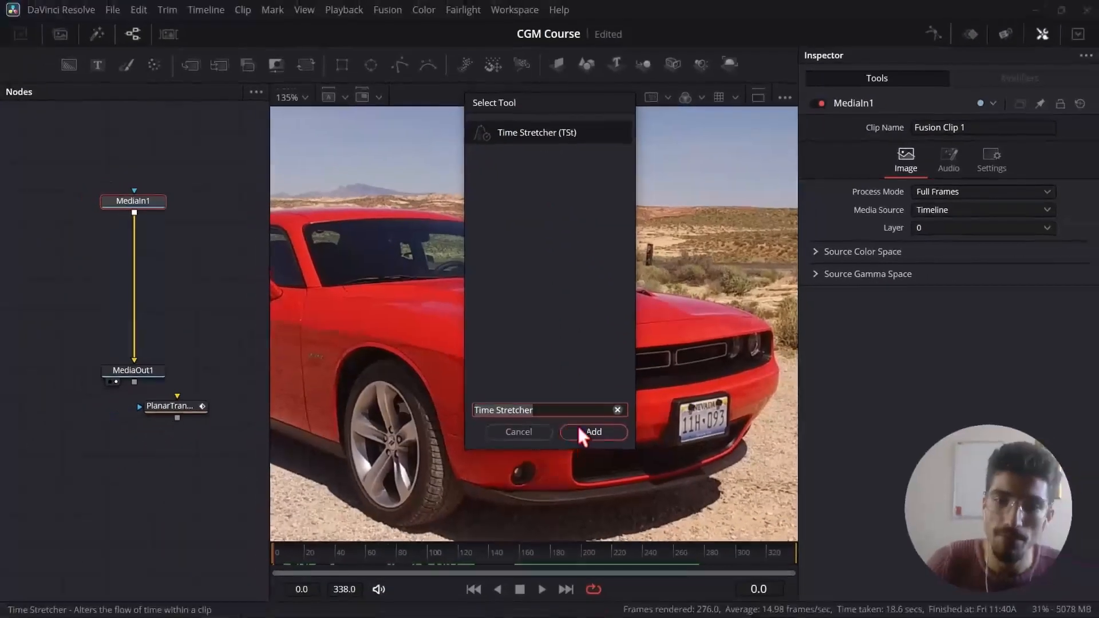
left_click(579, 430)
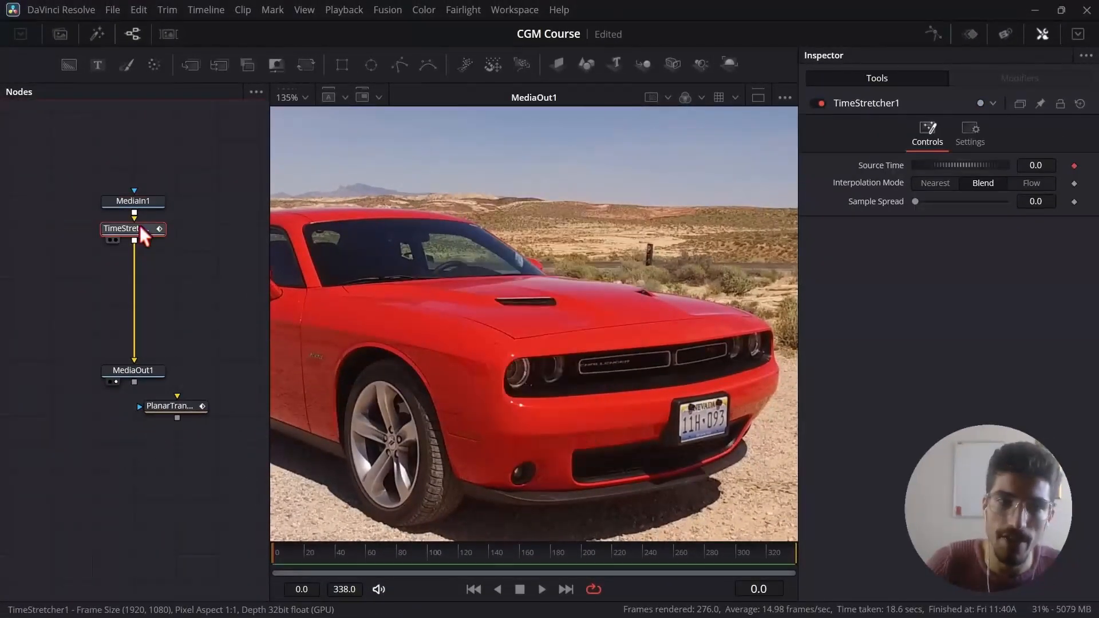
Remove the keyframe from the Time Stretcher's Source Time at 0.0 to freeze the first frame, and play the clip to check it
scroll(216, 266, "up", 3)
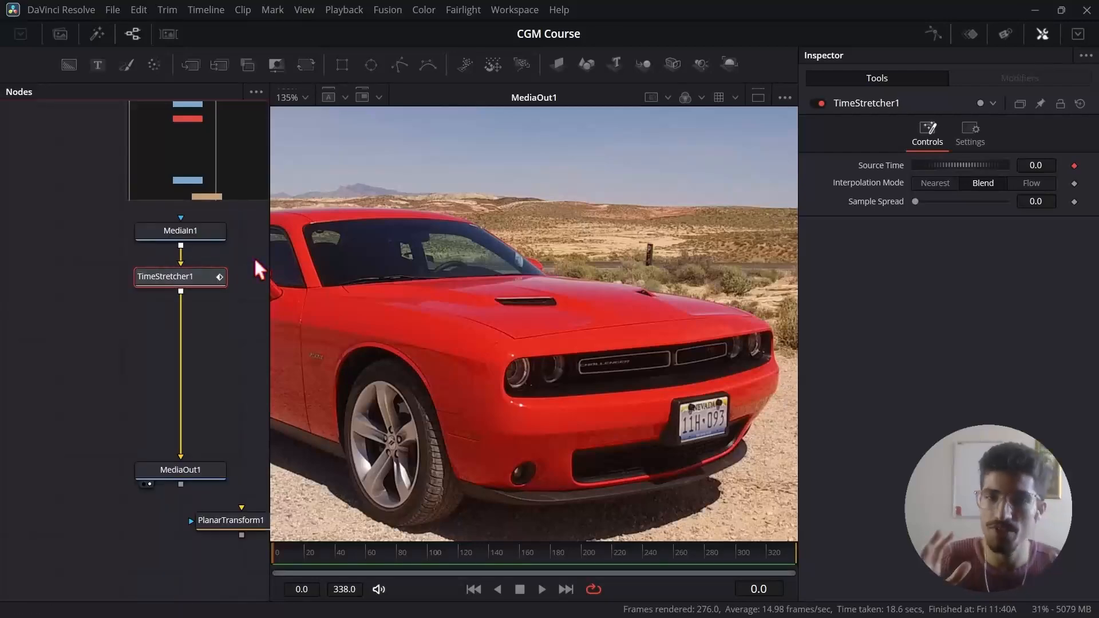
scroll(539, 281, "down", 3)
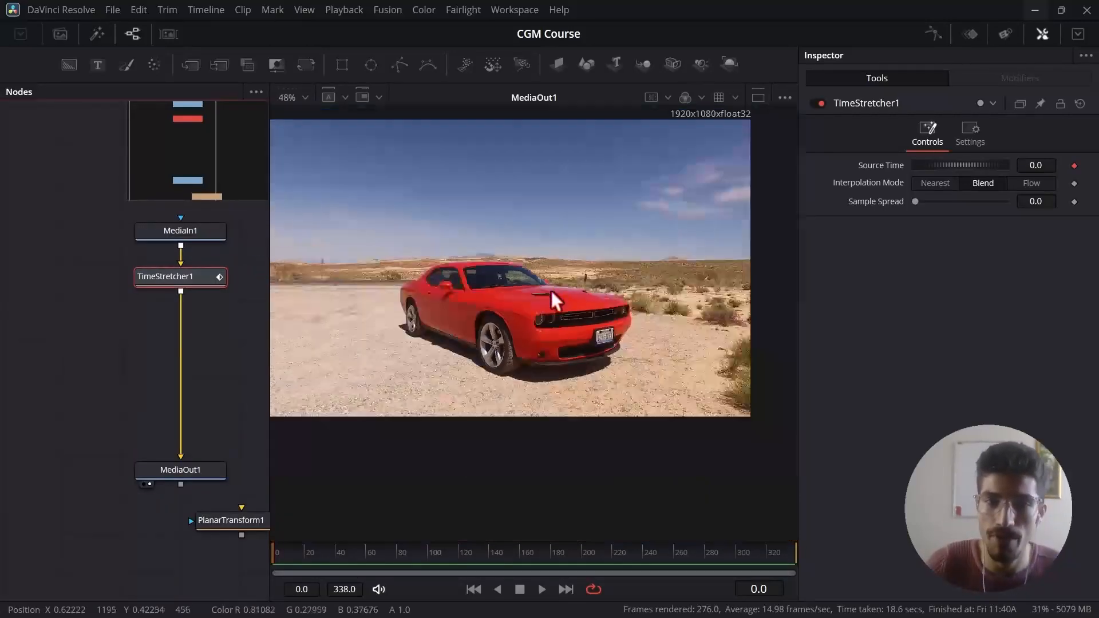
scroll(511, 287, "up", 3)
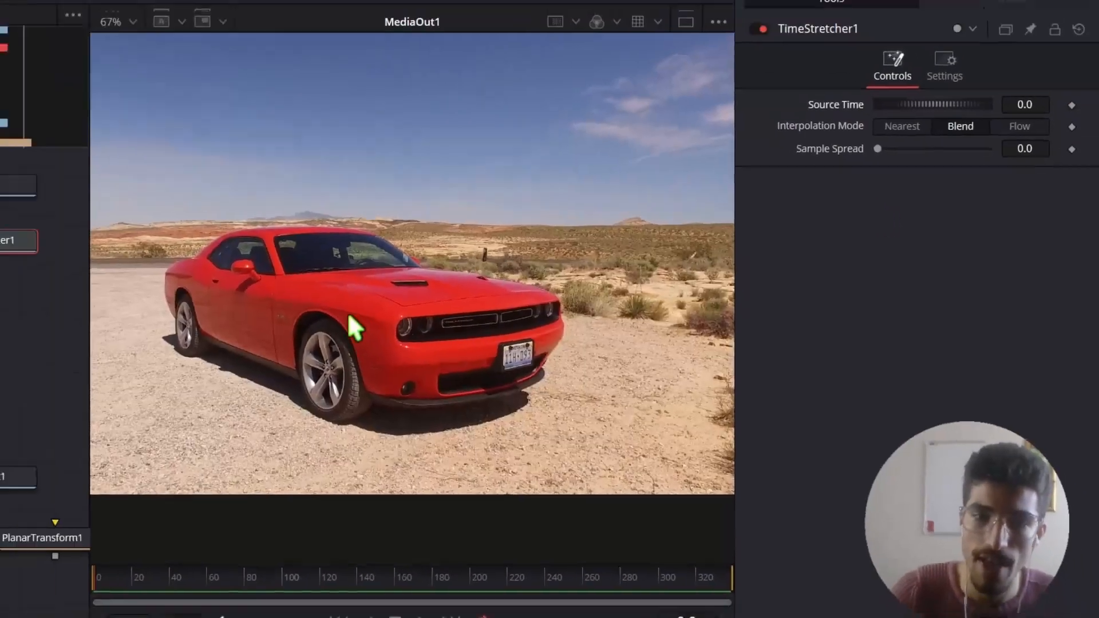
scroll(348, 313, "up", 2)
key("space")
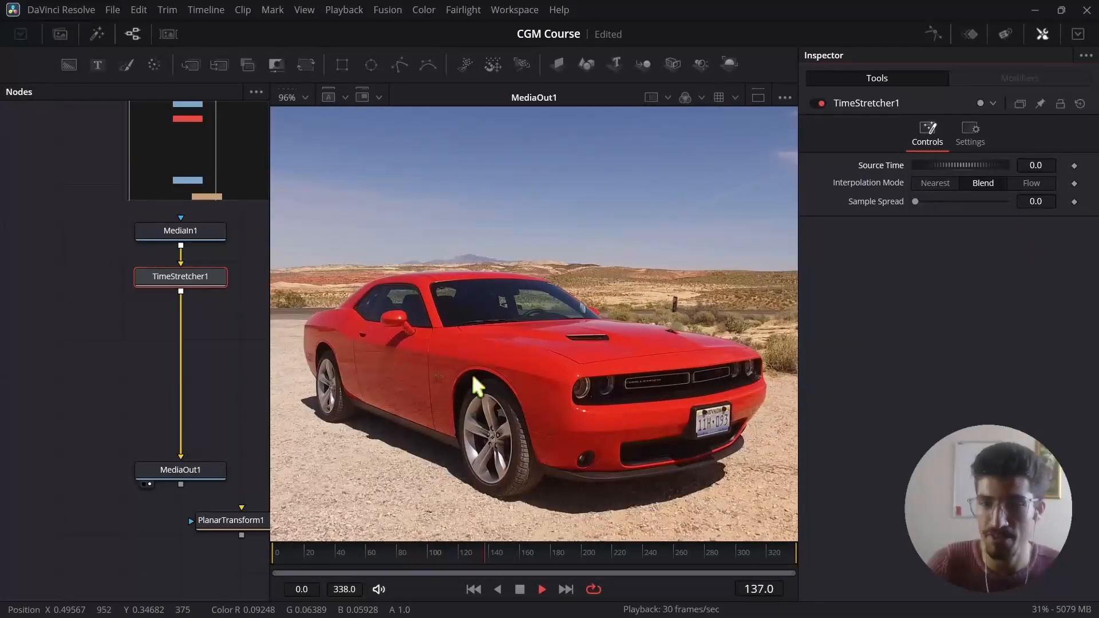
key("space")
scroll(473, 373, "down", 2)
scroll(607, 400, "up", 4)
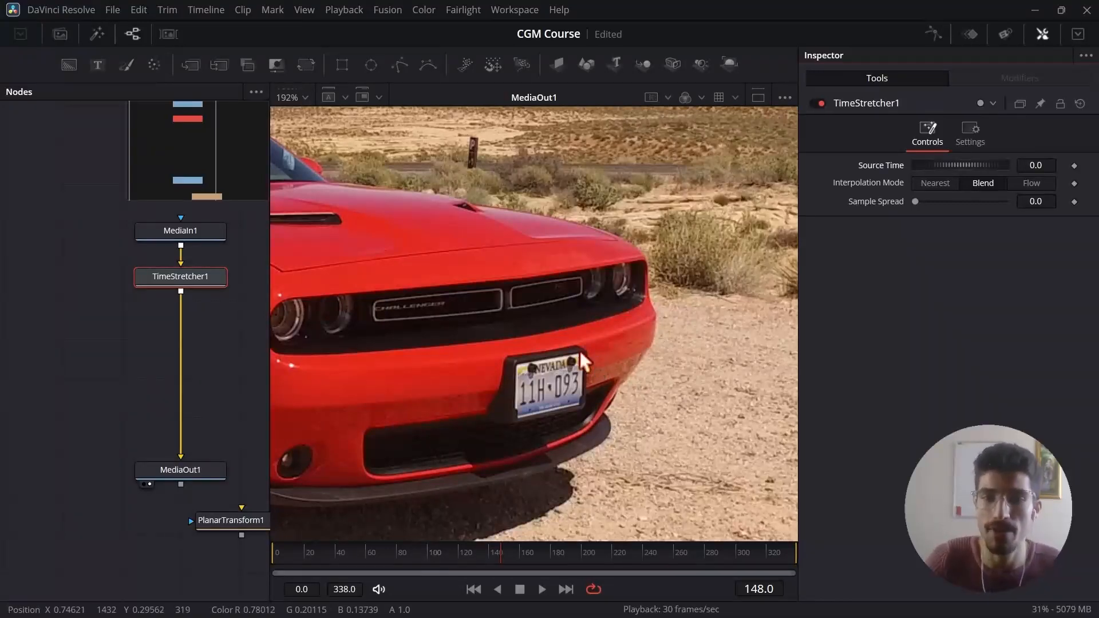
Move the PlanarTransform1 node directly beneath MediaOut1
scroll(220, 339, "down", 3)
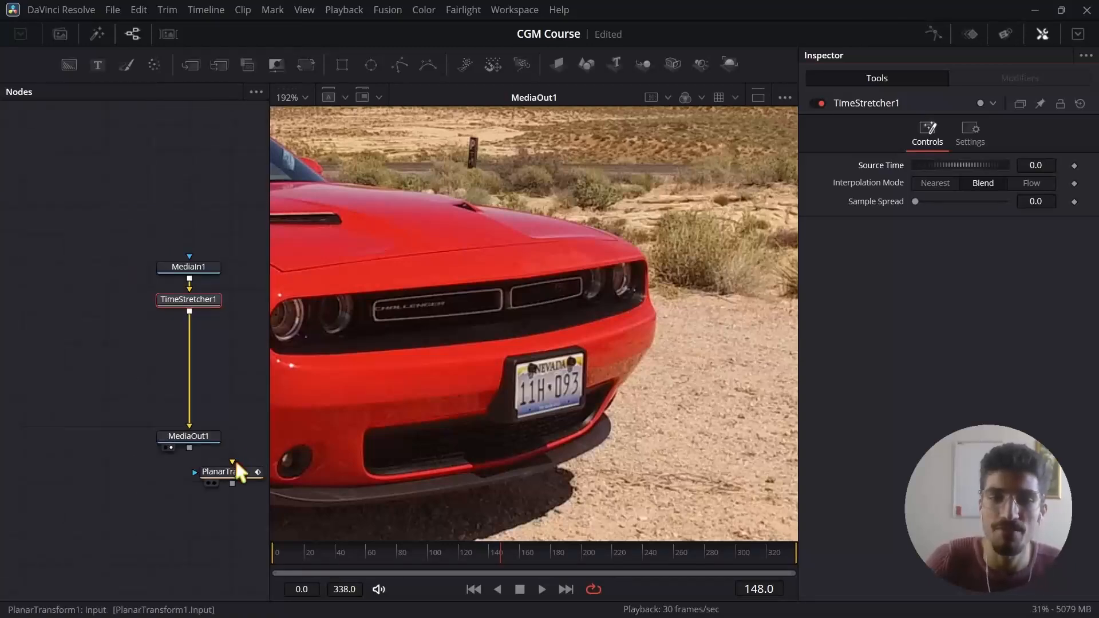
left_click_drag(239, 472, 204, 476)
scroll(207, 356, "up", 2)
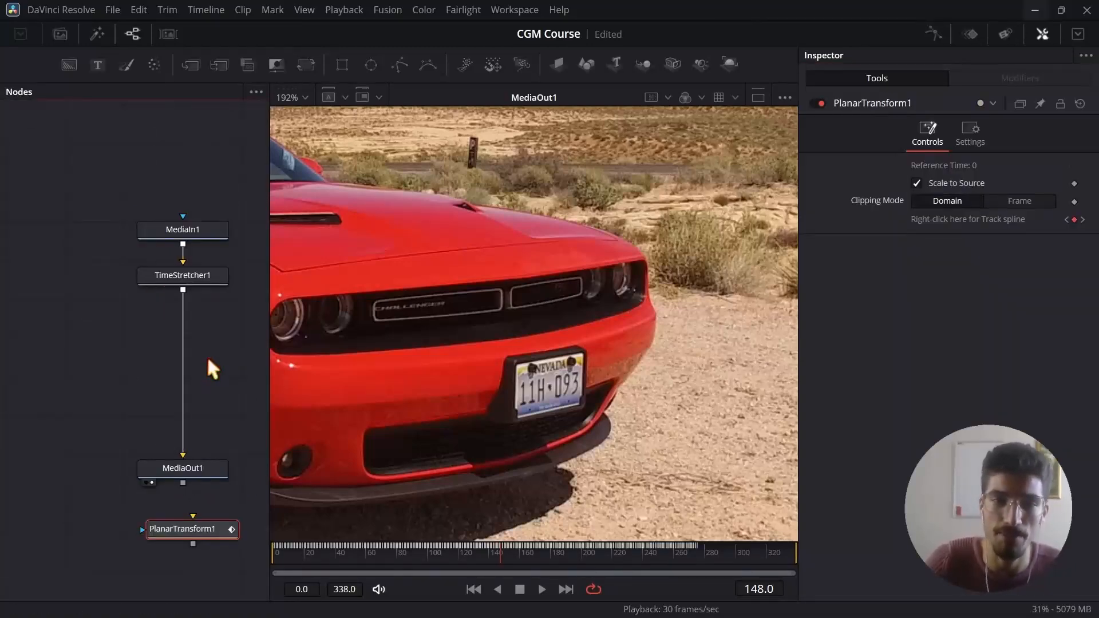
Insert a Blur node between TimeStretcher1 and MediaOut1
left_click(200, 275)
scroll(178, 299, "up", 2)
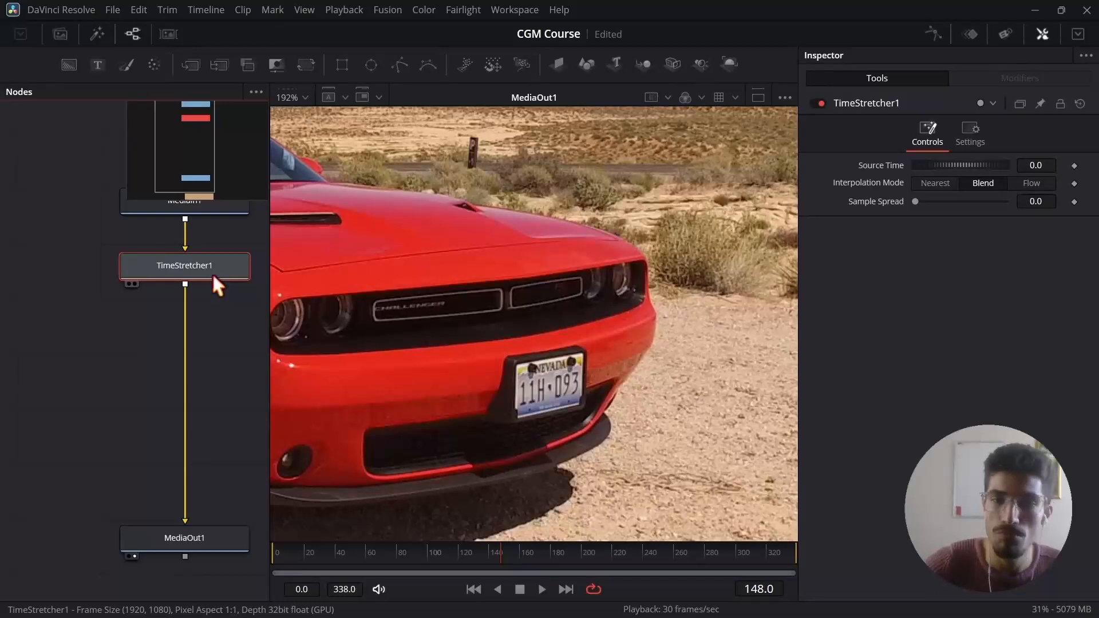
key("shift+space")
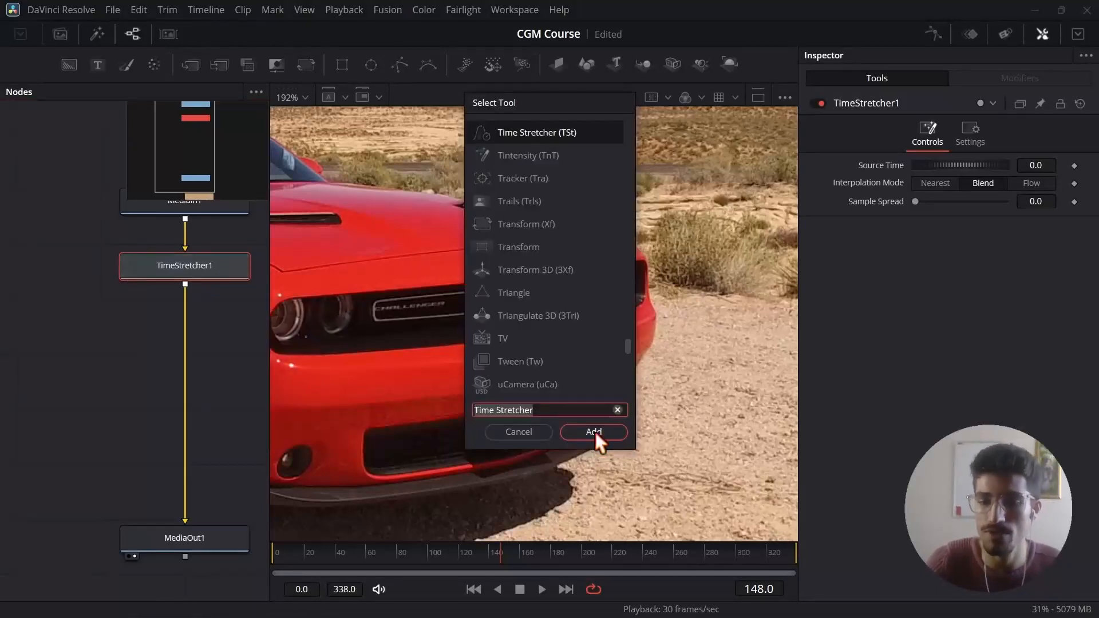
type("blu")
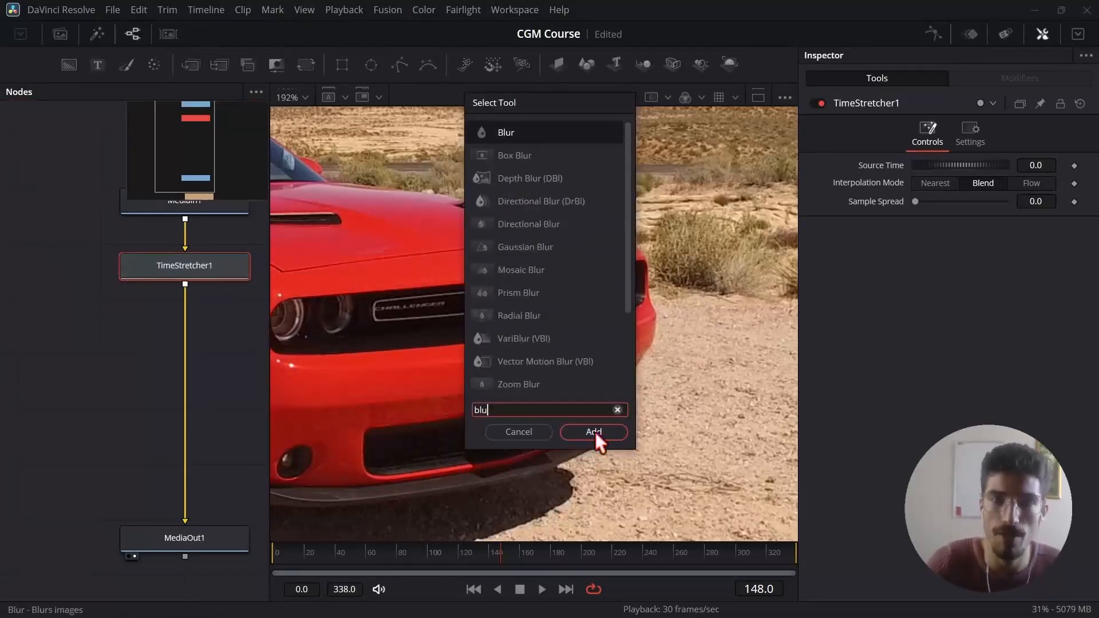
left_click(594, 431)
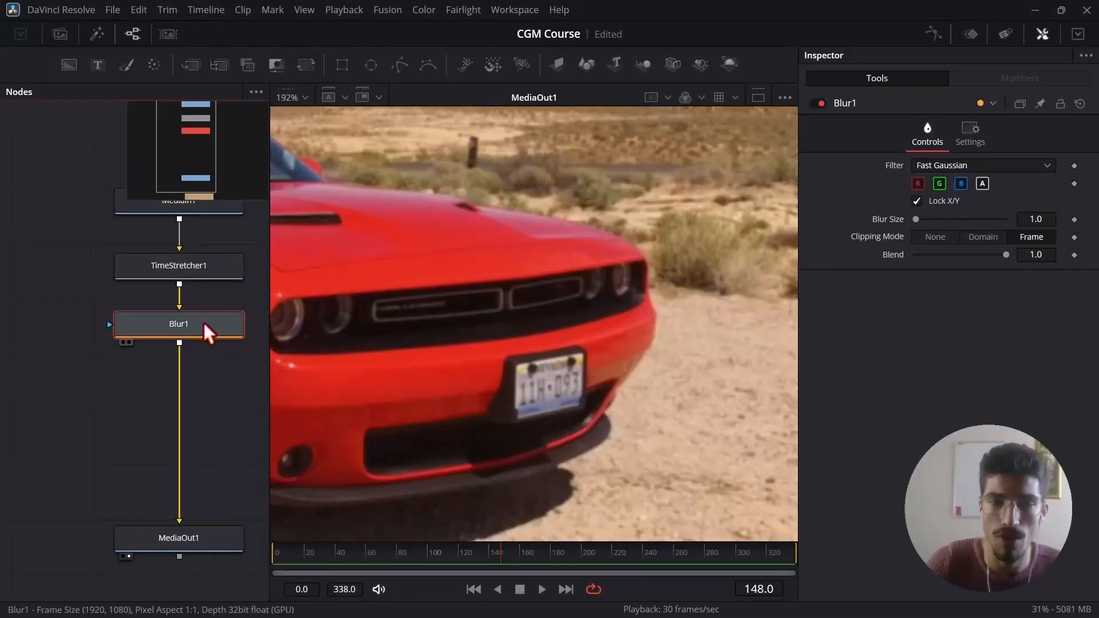
scroll(198, 322, "down", 4)
scroll(225, 324, "up", 3)
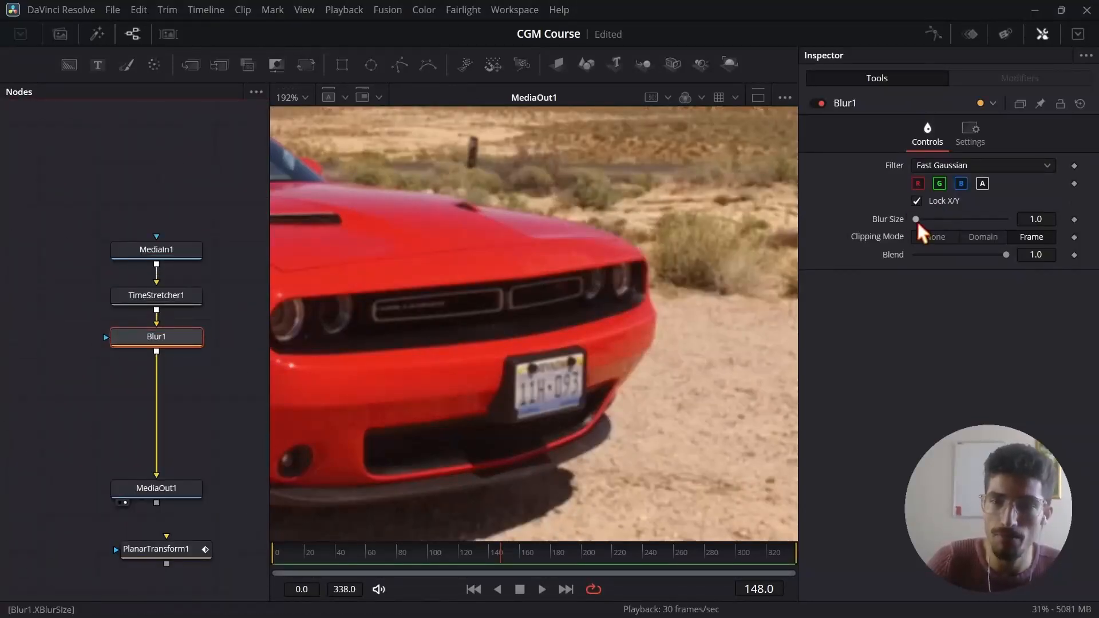
Try a larger blur on the frozen frame, and set Blur1's Blur Size to 0.0
left_click_drag(917, 219, 923, 218)
scroll(521, 277, "down", 6)
scroll(422, 221, "up", 2)
left_click_drag(926, 220, 906, 221)
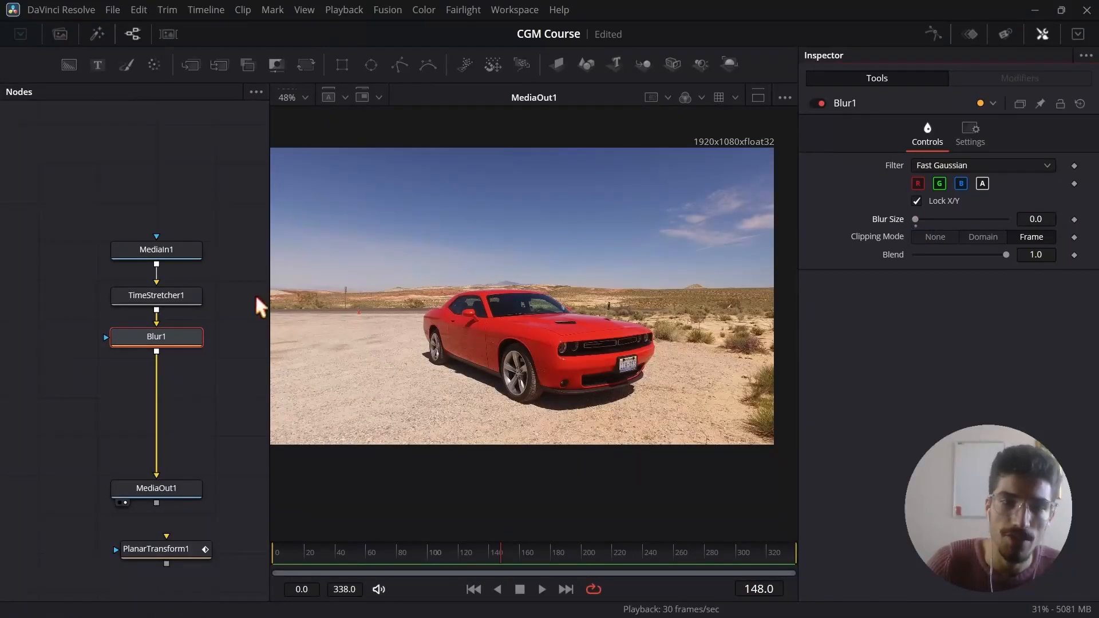
Attach a Polygon mask to Blur1 and trace a closed outline around the car's license plate
left_click(400, 65)
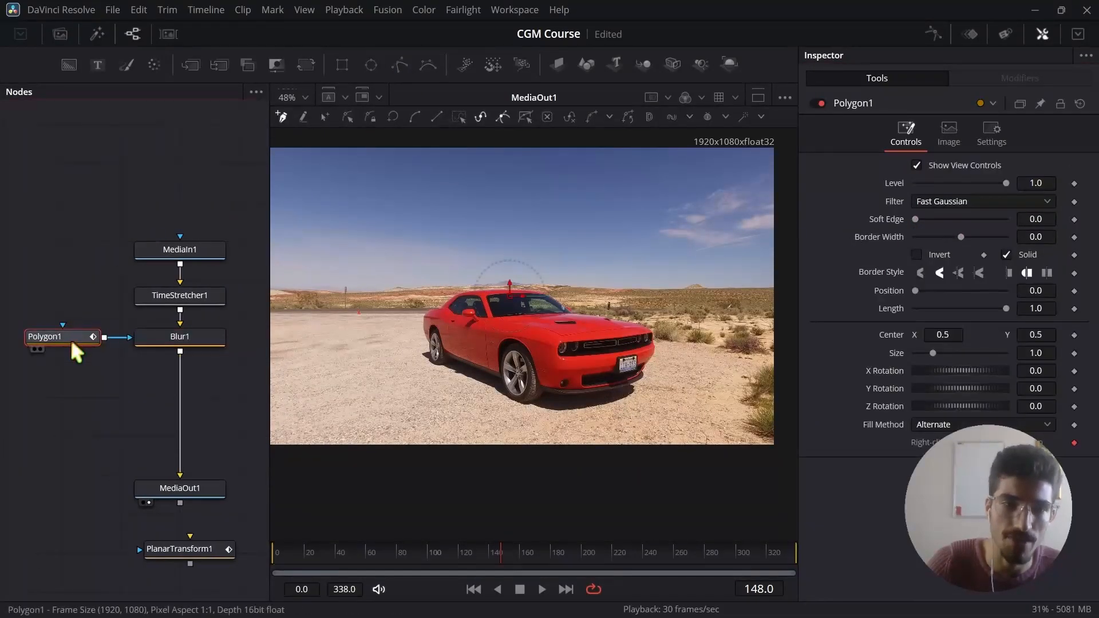
scroll(630, 361, "up", 8)
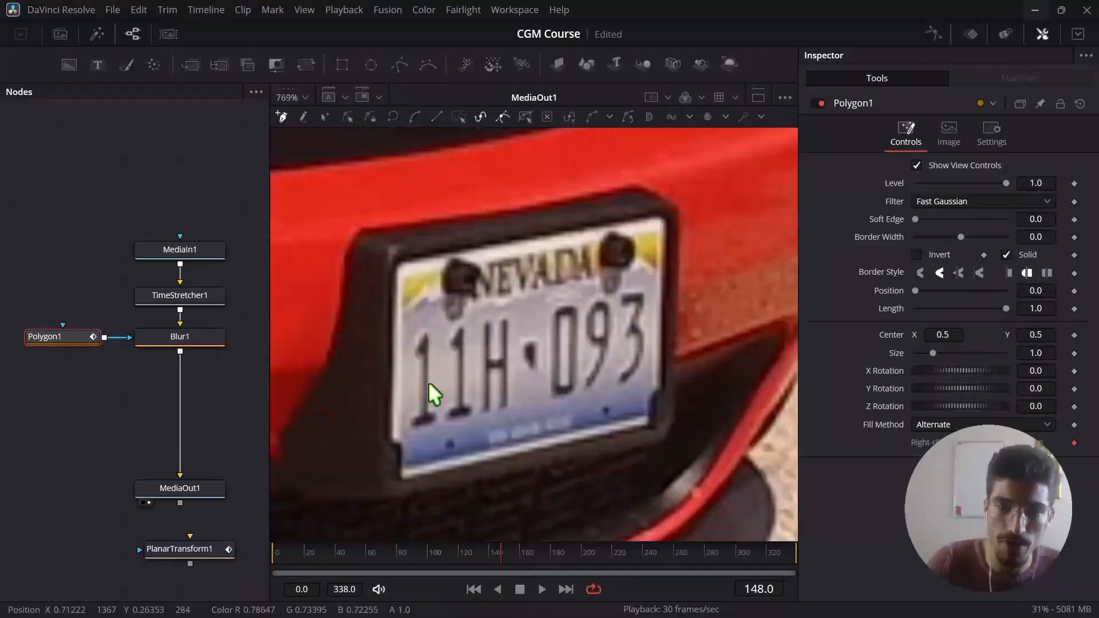
scroll(404, 367, "up", 2)
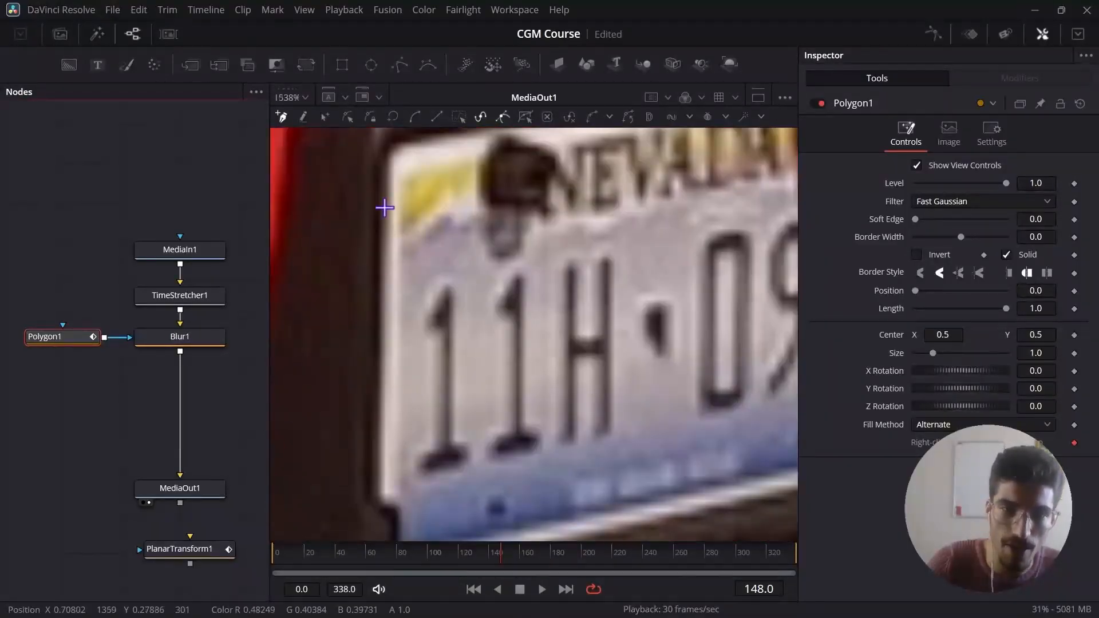
left_click(384, 162)
left_click(376, 392)
left_click(429, 512)
left_click(592, 465)
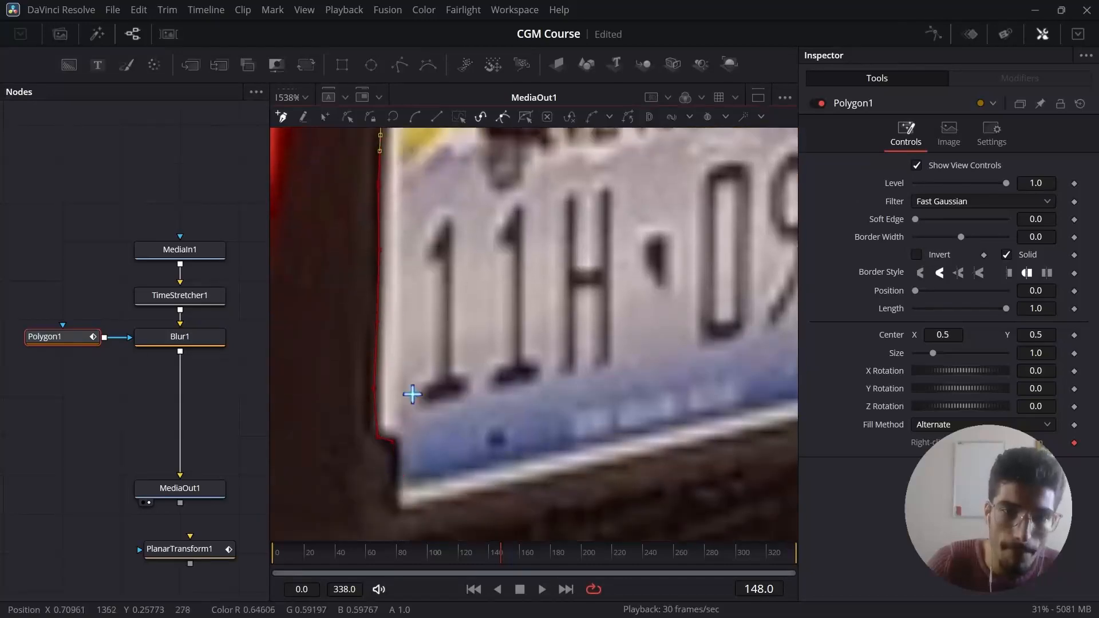
left_click(673, 446)
left_click(456, 458)
left_click(532, 450)
left_click(611, 431)
left_click(642, 301)
left_click(650, 319)
Refine the mask points along the left edge of the license plate
scroll(487, 174, "down", 2)
scroll(396, 167, "up", 3)
left_click(396, 193)
left_click(374, 214)
left_click(372, 317)
left_click(371, 412)
Adjust the mask points so the outline follows the bottom edge of the license plate
scroll(384, 372, "down", 5)
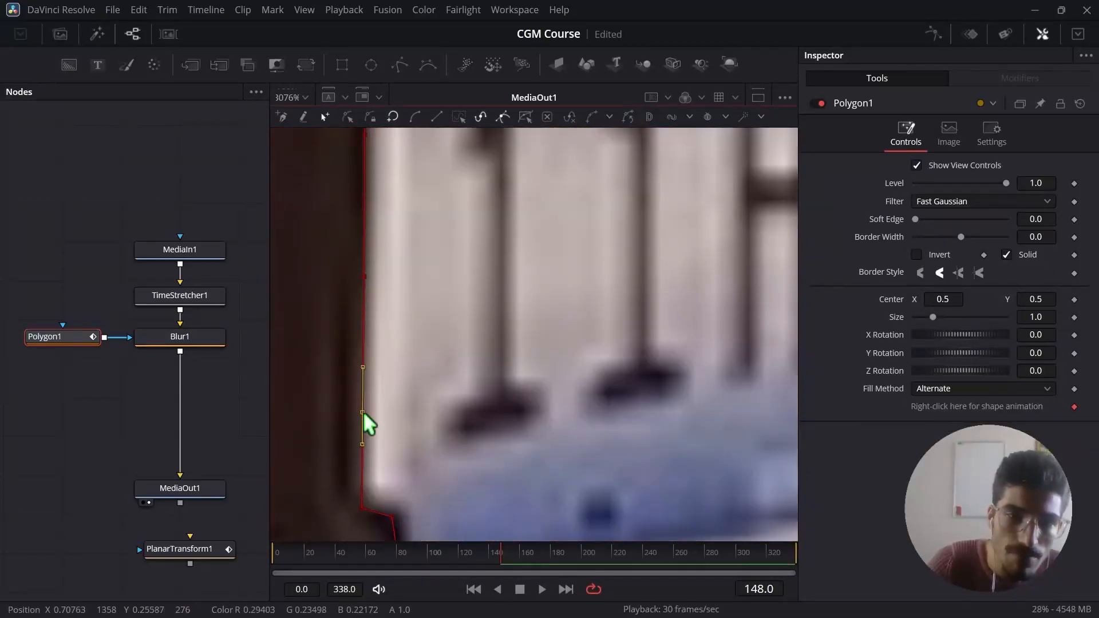
left_click_drag(610, 480, 655, 459)
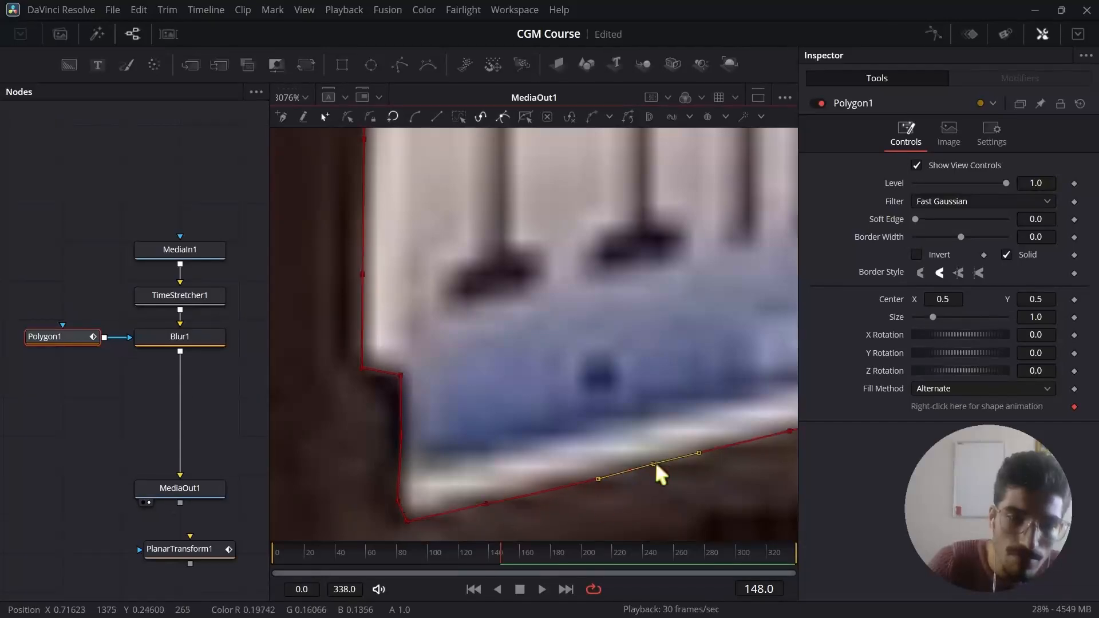
scroll(655, 460, "down", 4)
scroll(744, 424, "up", 3)
left_click(563, 447)
left_click(667, 424)
left_click(785, 399)
scroll(538, 516, "up", 2)
Fit the mask points to the right edge and upper-right part of the license plate
left_click(547, 475)
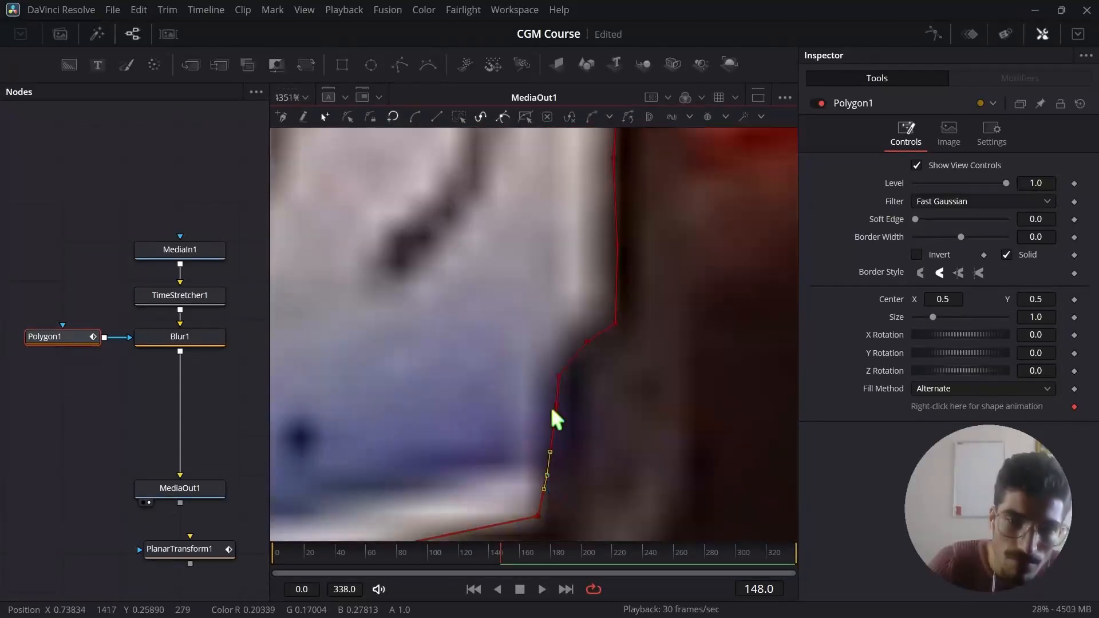
left_click_drag(618, 246, 614, 246)
scroll(625, 287, "up", 2)
left_click(614, 295)
scroll(624, 275, "up", 1)
left_click_drag(636, 175, 615, 190)
scroll(625, 229, "up", 3)
left_click_drag(641, 248, 635, 245)
scroll(638, 241, "up", 2)
Examine how closely the polygon outline fits the license plate on all sides
scroll(513, 171, "down", 5)
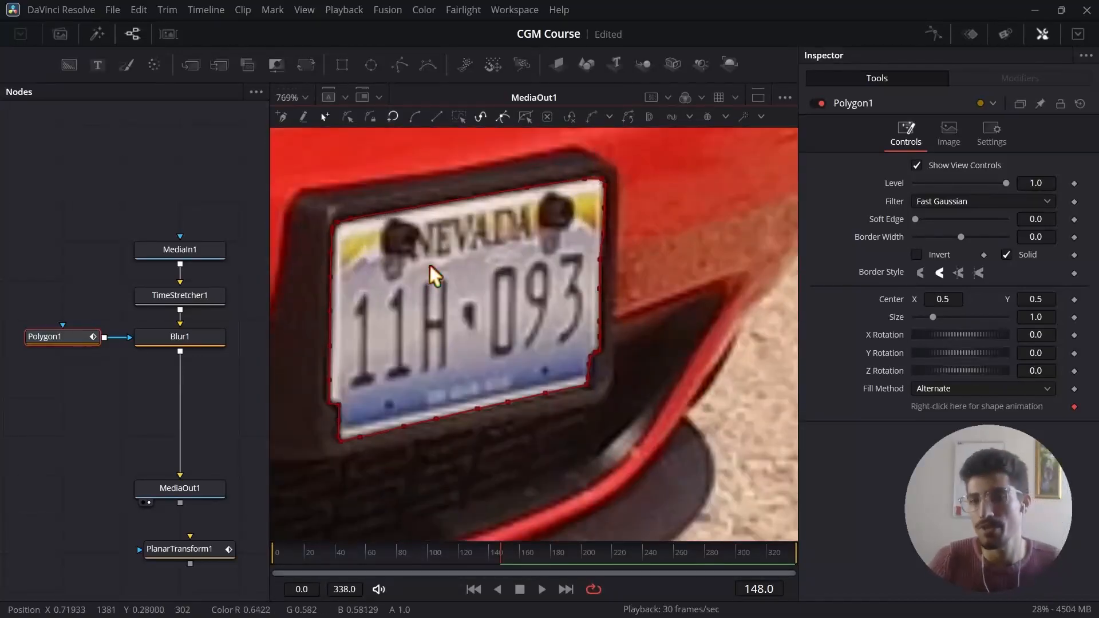
scroll(398, 275, "down", 2)
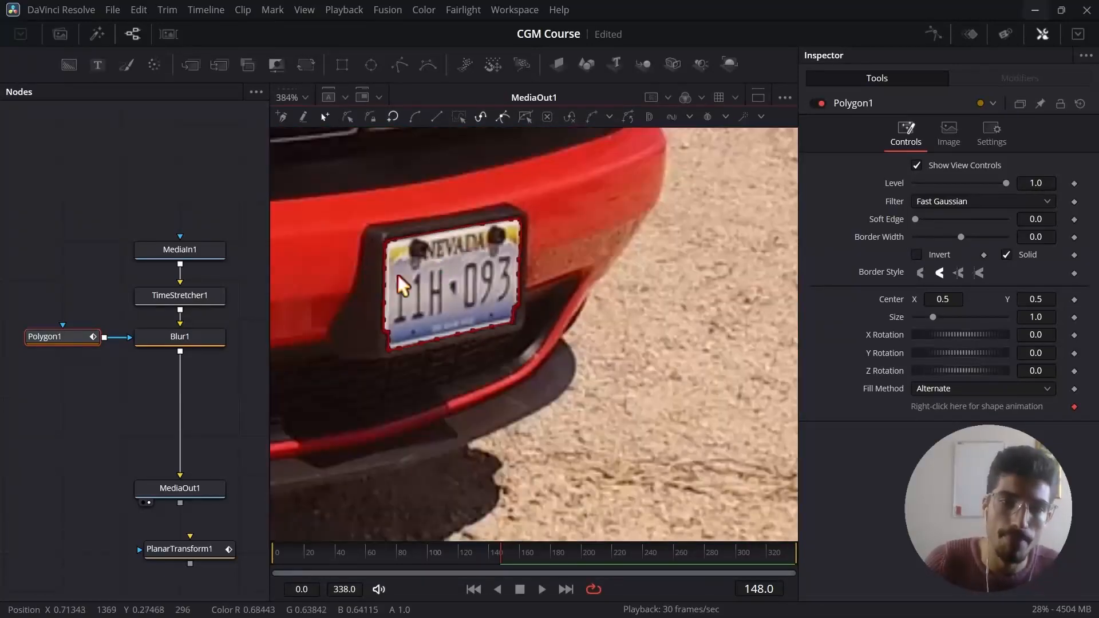
scroll(383, 275, "up", 2)
scroll(531, 287, "down", 2)
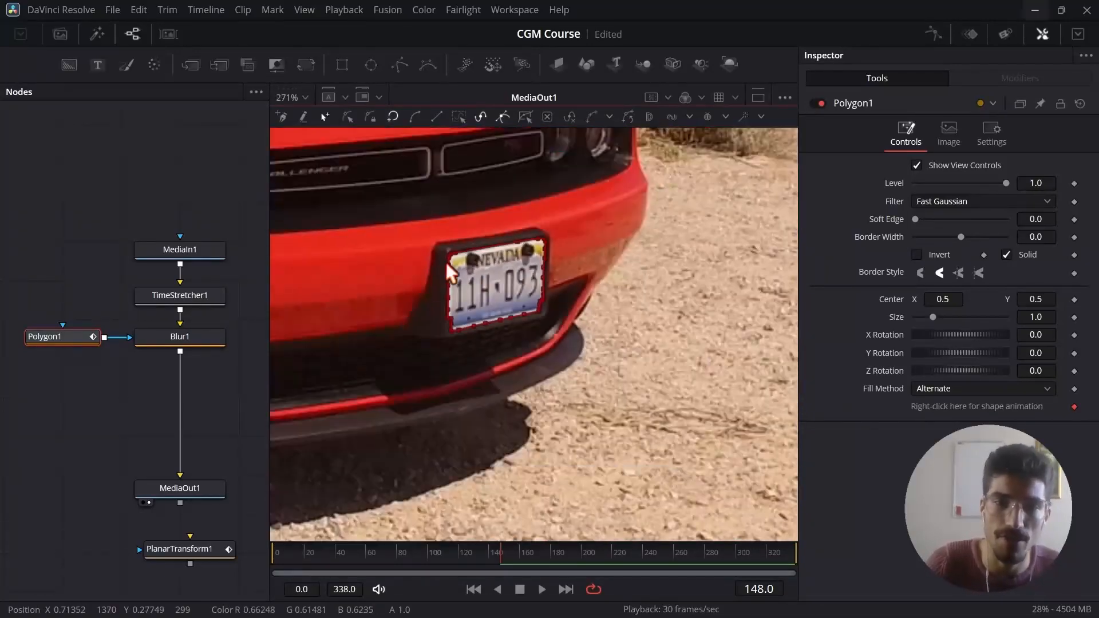
scroll(458, 264, "up", 2)
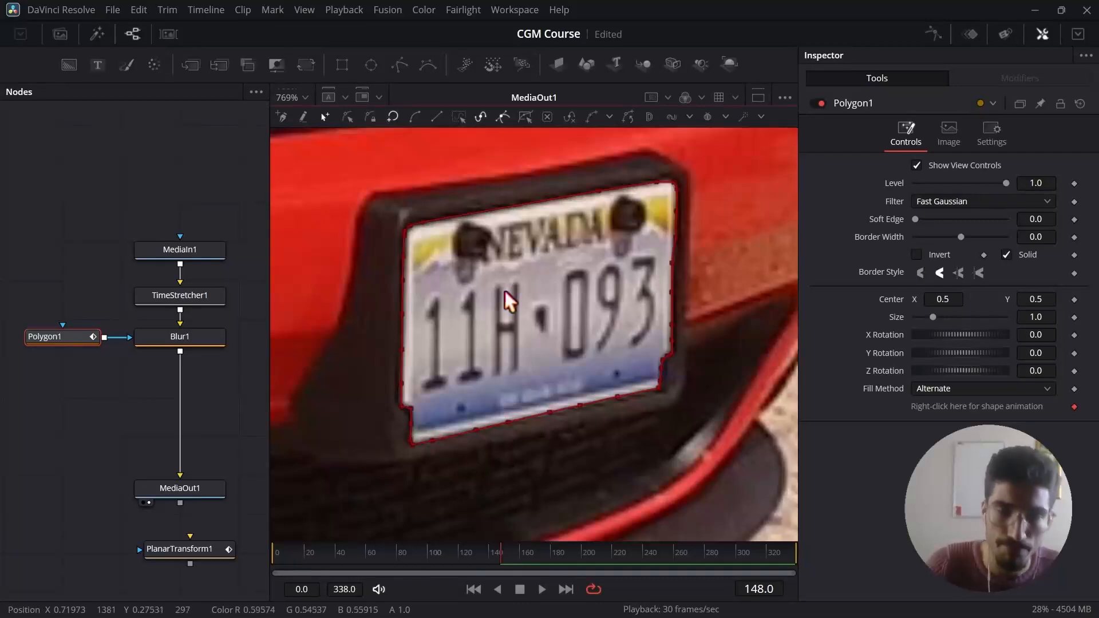
scroll(504, 288, "down", 2)
scroll(563, 295, "up", 2)
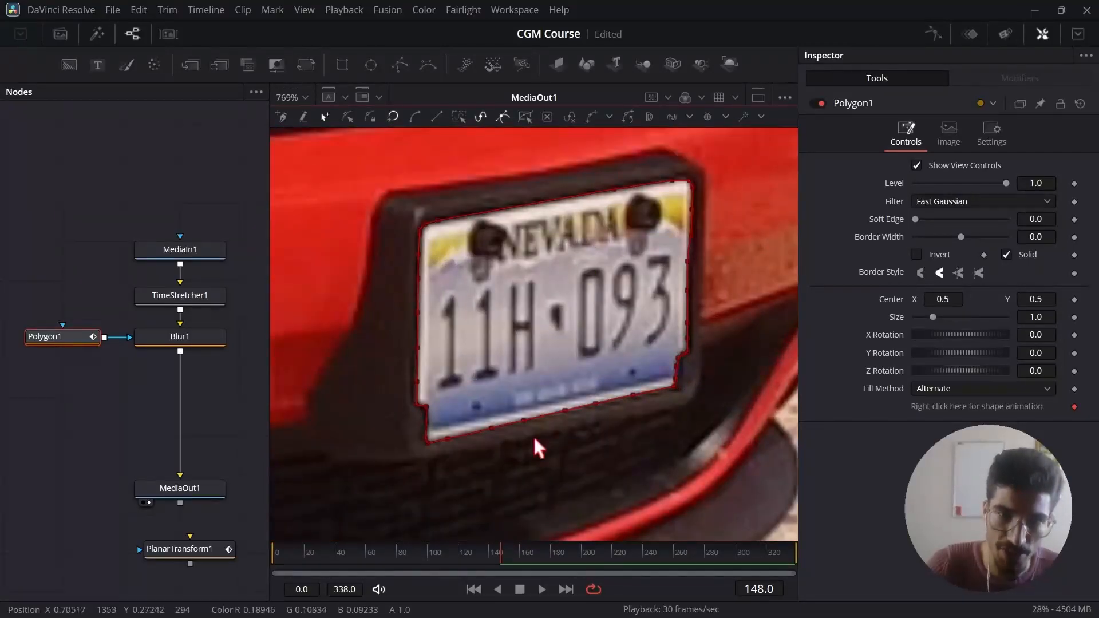
Insert the PlanarTransform1 node between Blur1 and MediaOut1
left_click(186, 335)
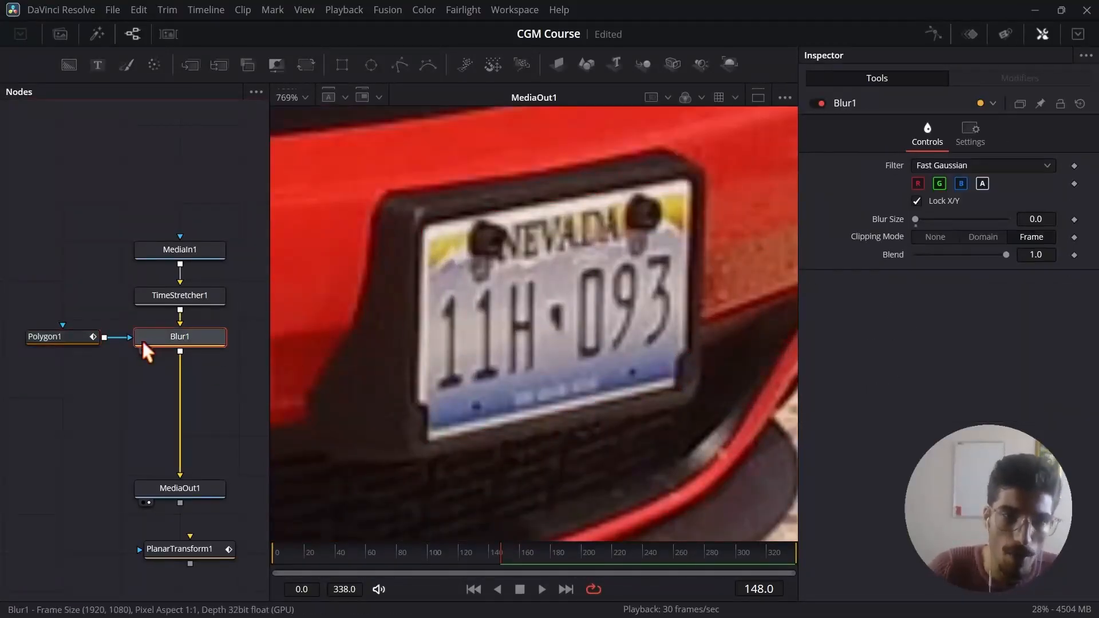
scroll(171, 344, "down", 3)
scroll(170, 342, "up", 3)
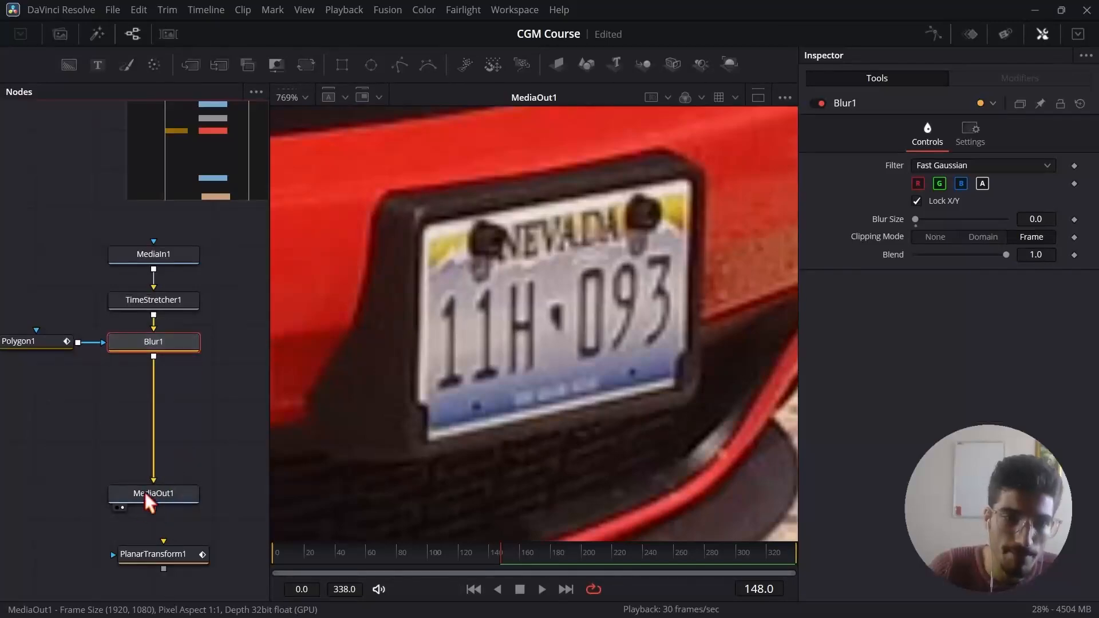
scroll(527, 471, "down", 5)
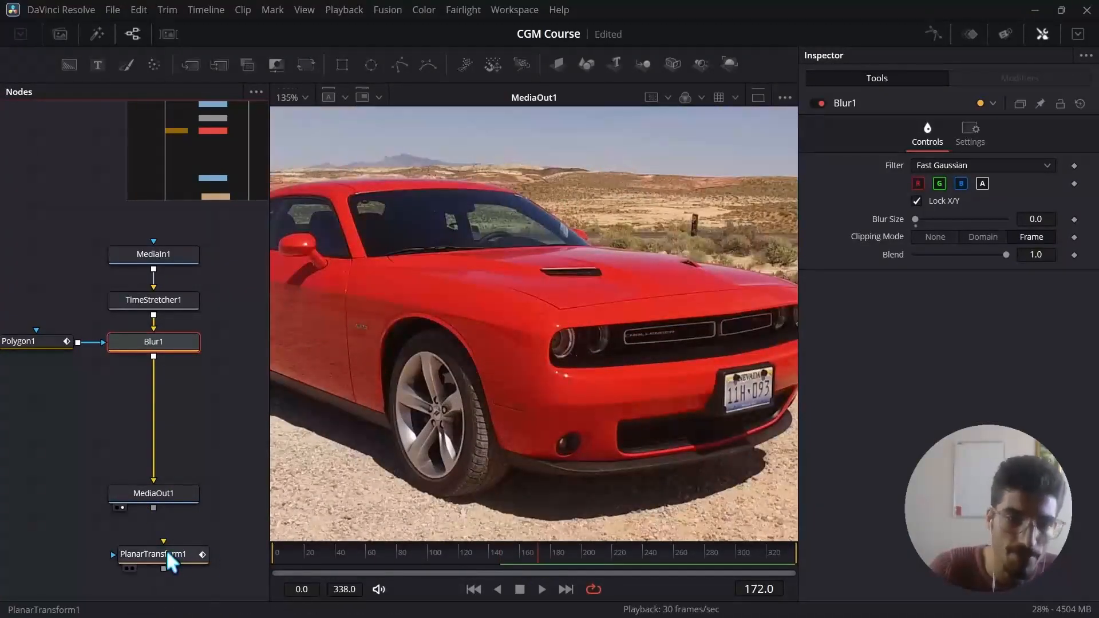
left_click_drag(168, 555, 167, 421)
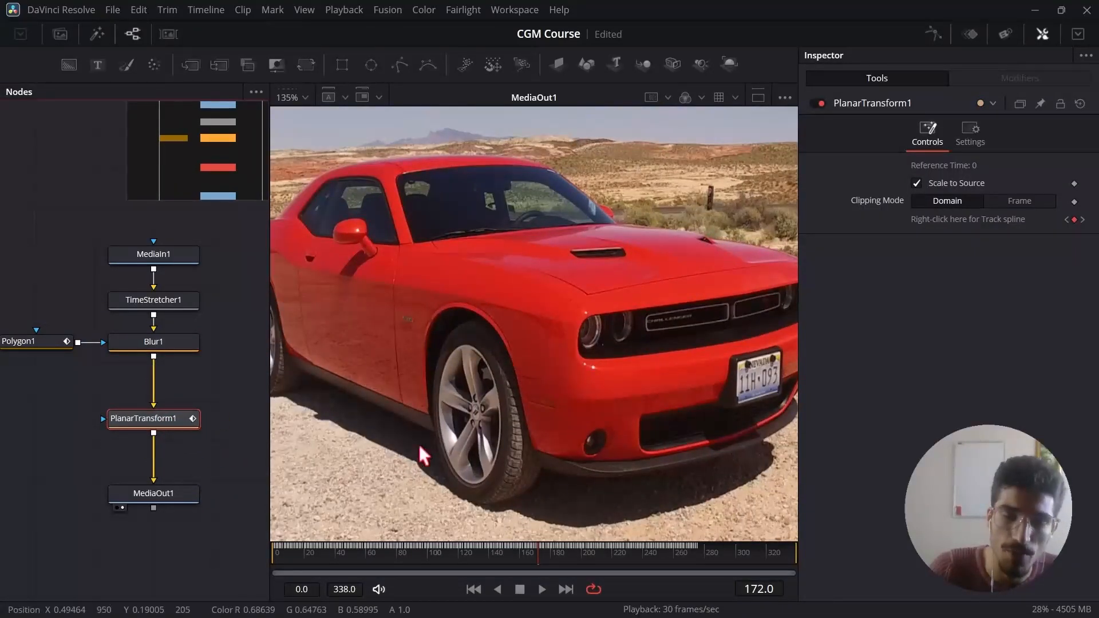
Play the clip to check how the planar transform moves the frozen frame
scroll(410, 466, "down", 4)
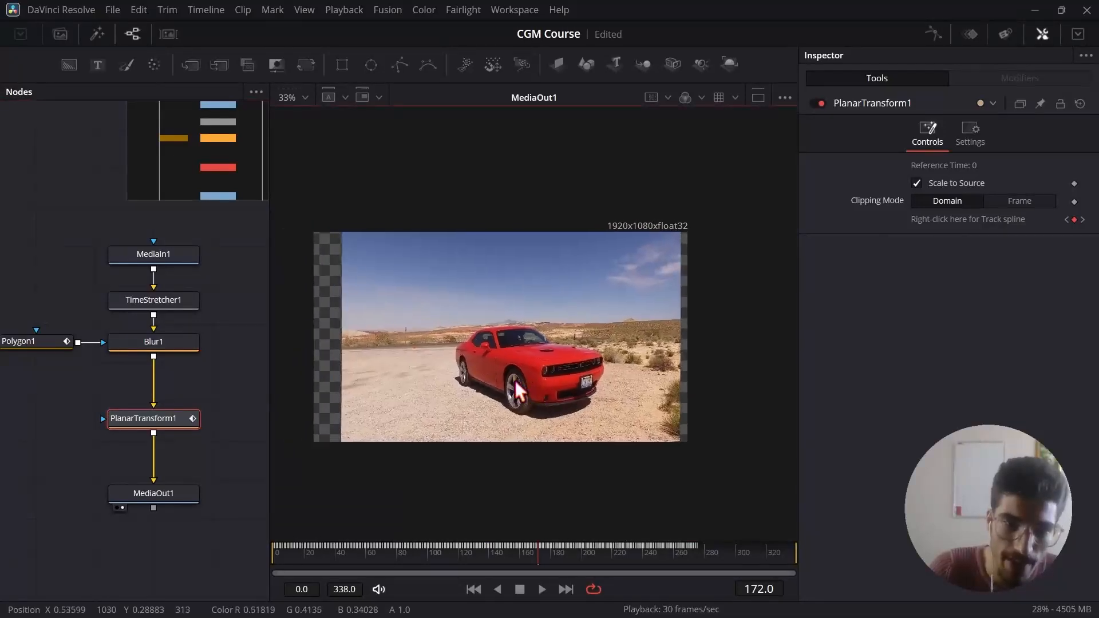
left_click(327, 553)
key("space")
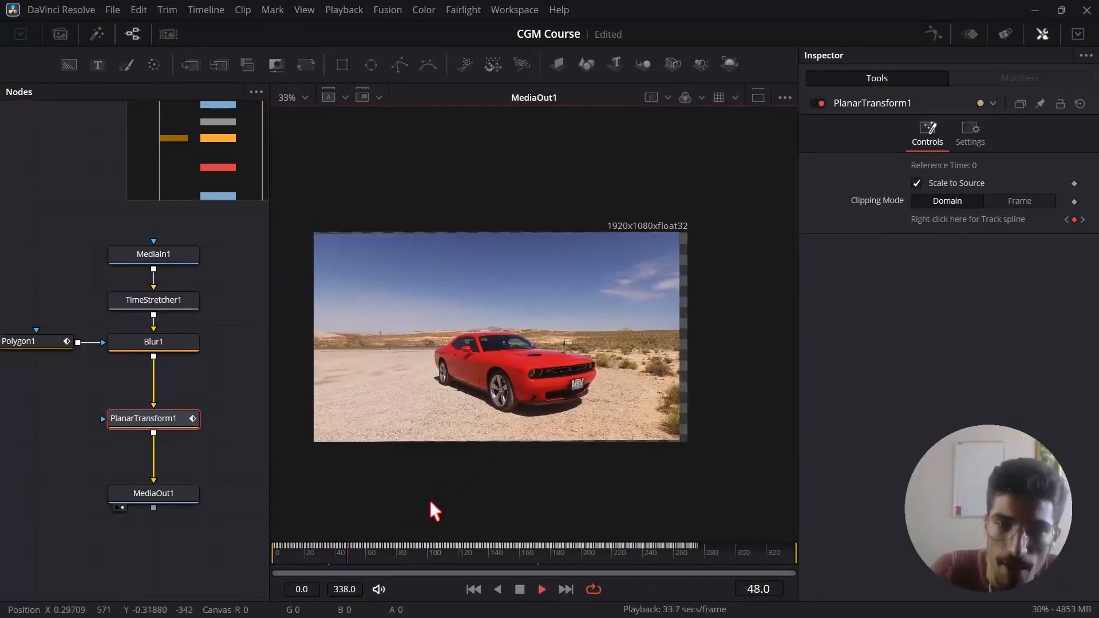
scroll(423, 386, "up", 2)
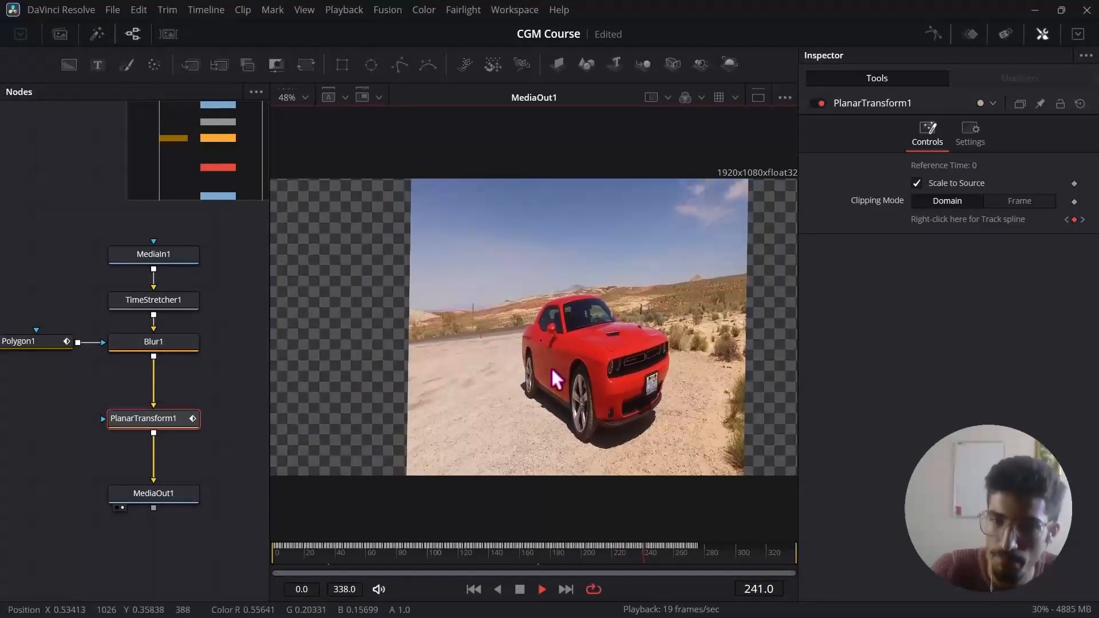
key("space")
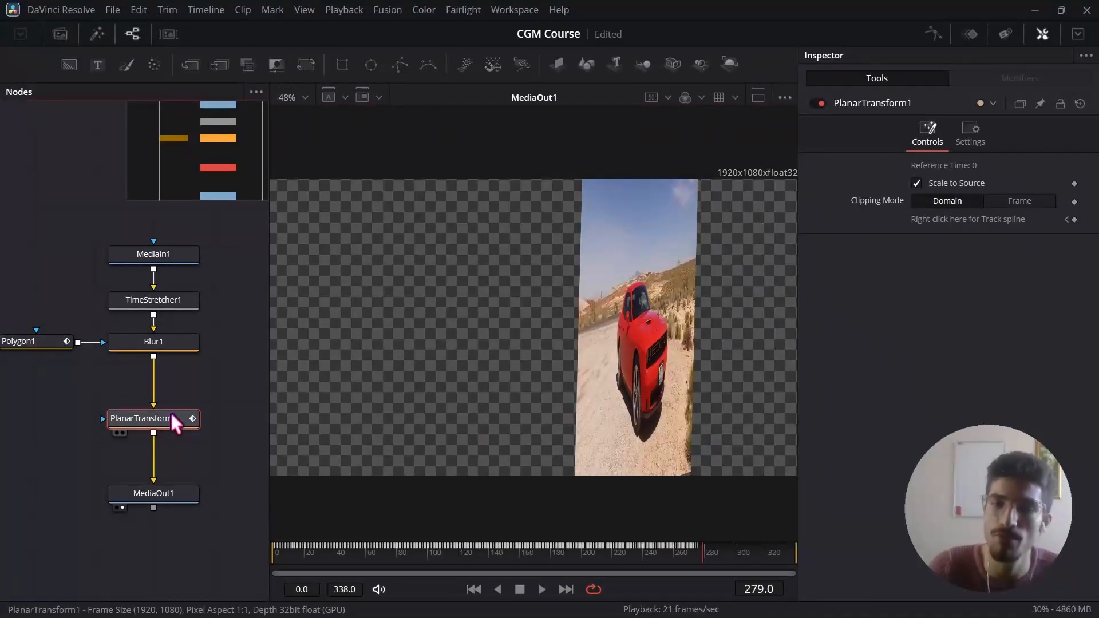
Detach the TimeStretcher1, Blur1, Polygon1 and PlanarTransform1 chain from MediaIn1 and MediaOut1
scroll(150, 364, "up", 2)
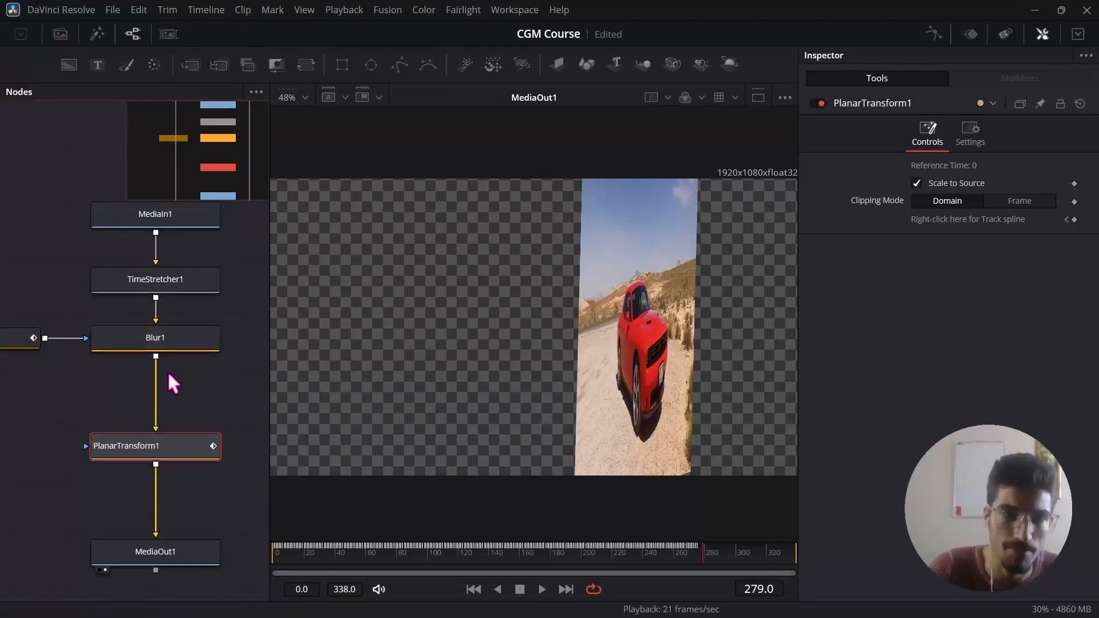
scroll(172, 370, "down", 4)
scroll(207, 359, "up", 2)
left_click_drag(24, 456, 172, 313)
scroll(168, 325, "down", 2)
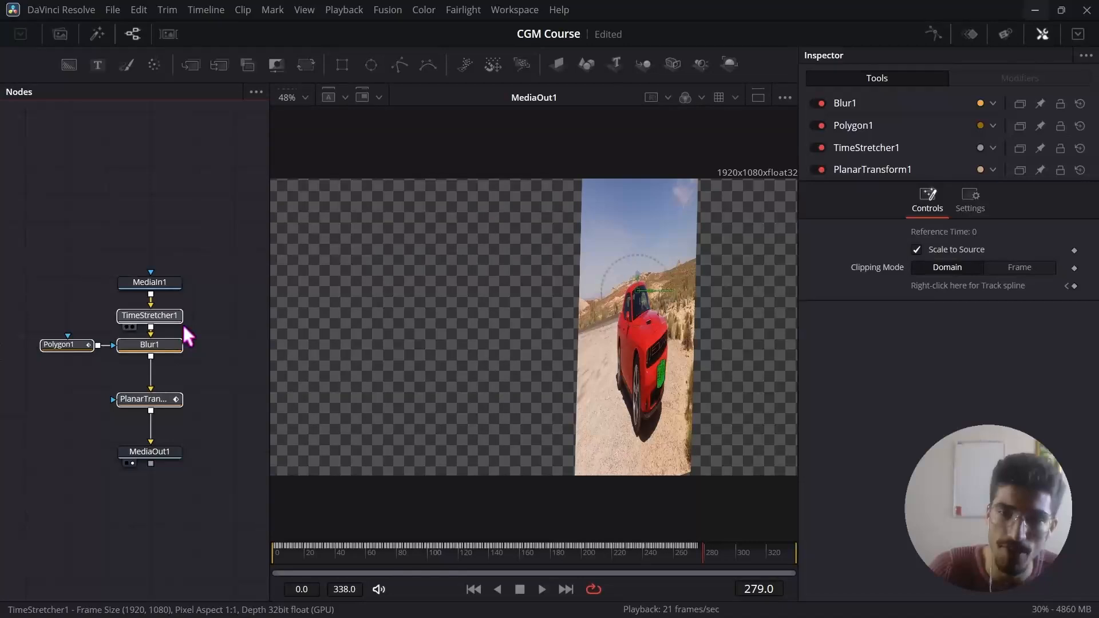
scroll(183, 326, "up", 2)
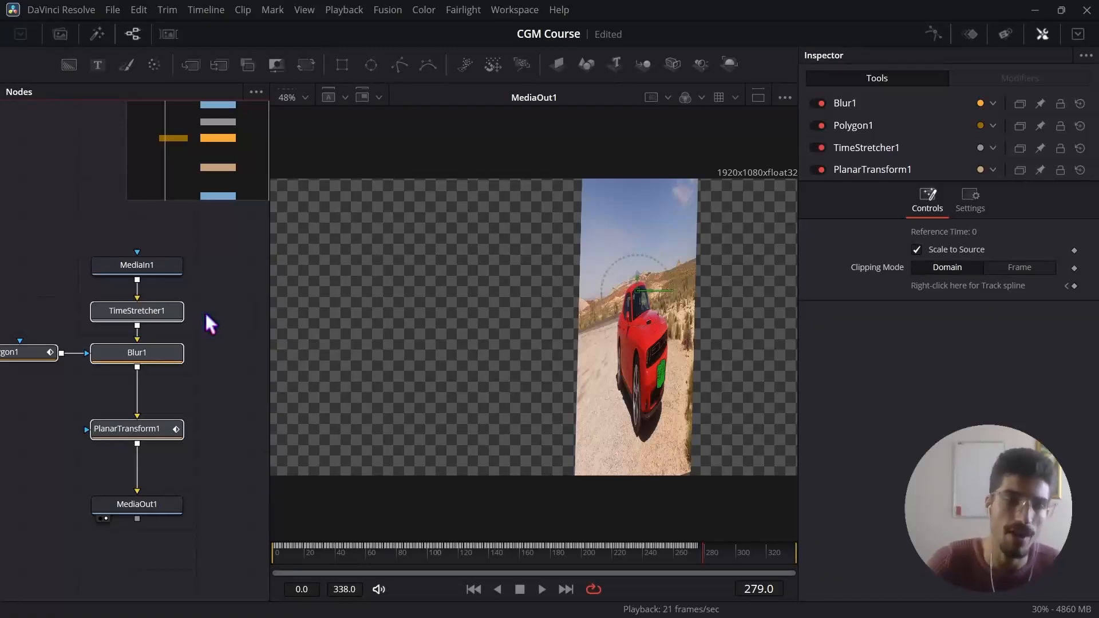
left_click_drag(146, 357, 166, 378)
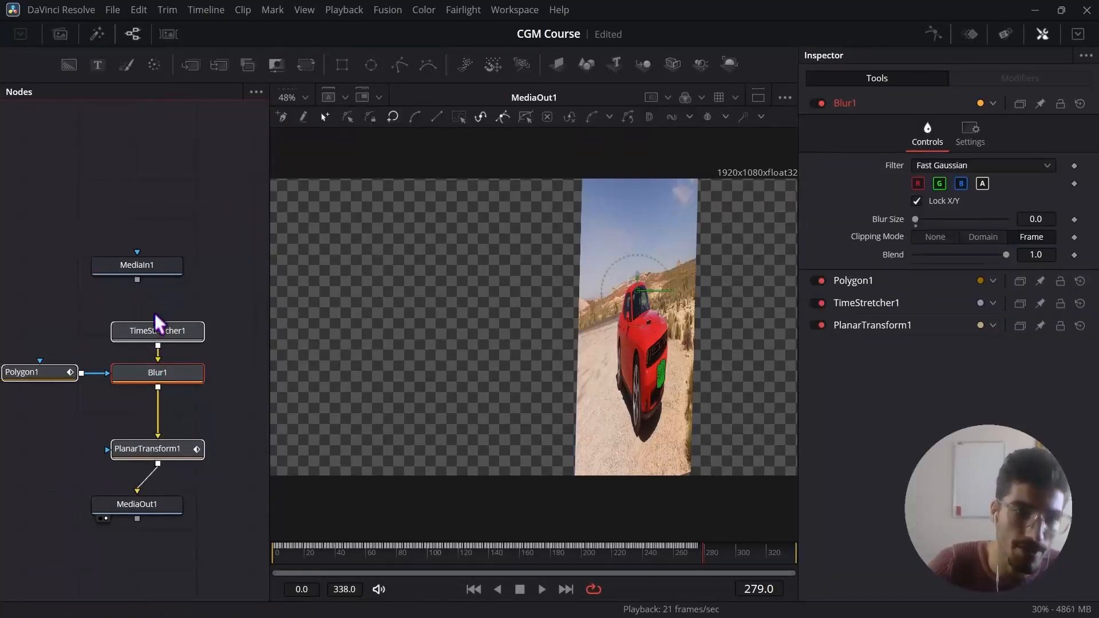
left_click(142, 481)
scroll(145, 470, "down", 3)
scroll(157, 444, "up", 3)
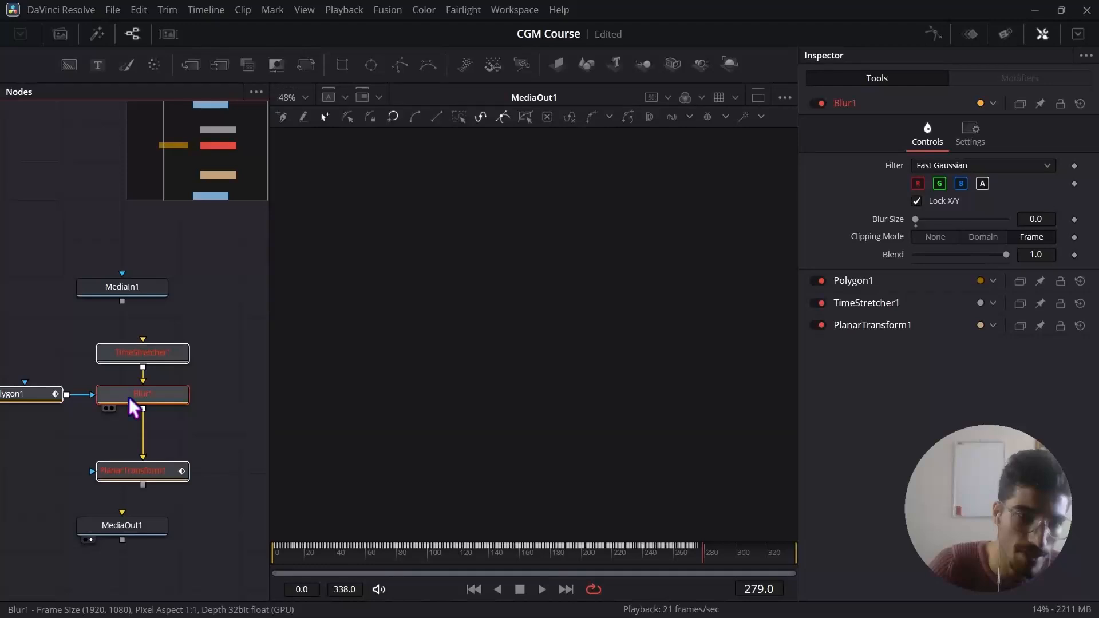
Move the detached chain to the right of the media nodes and place Polygon1 on Blur1's right side
left_click_drag(125, 394, 183, 403)
left_click(218, 316)
scroll(136, 403, "down", 3)
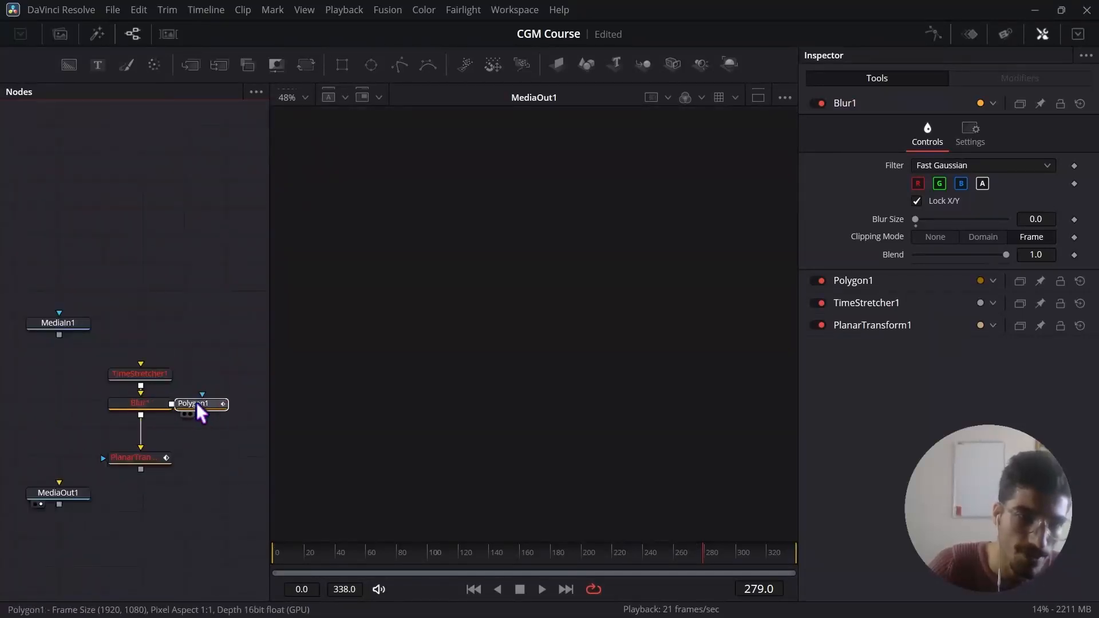
left_click(197, 403)
scroll(55, 311, "up", 2)
Connect MediaIn1's output directly to MediaOut1 and also to TimeStretcher1
left_click_drag(64, 305, 63, 517)
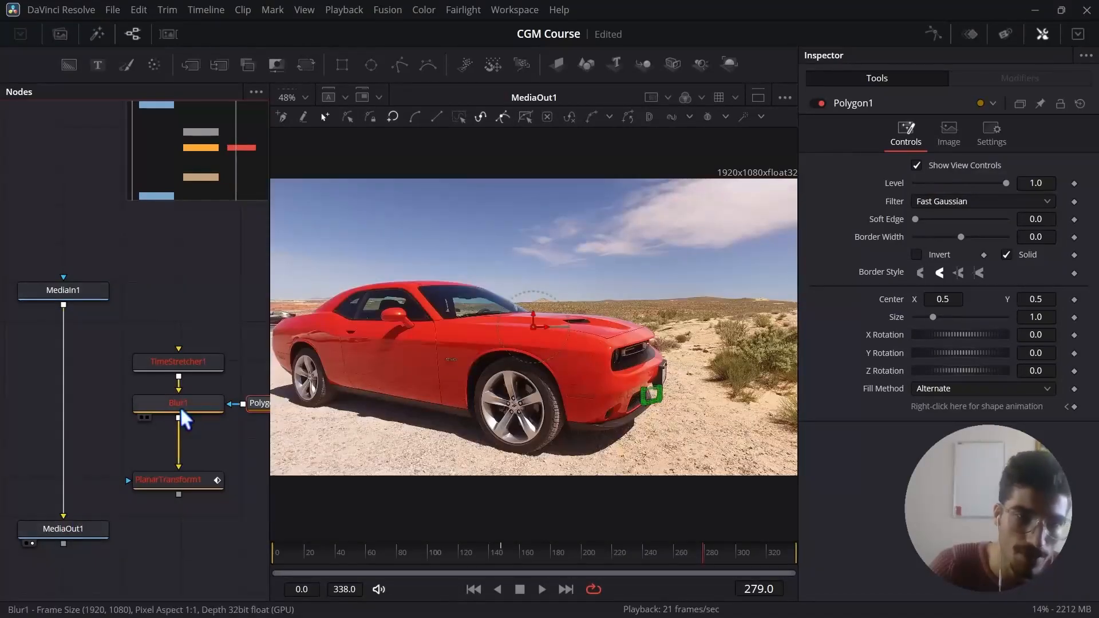
left_click_drag(65, 304, 87, 308)
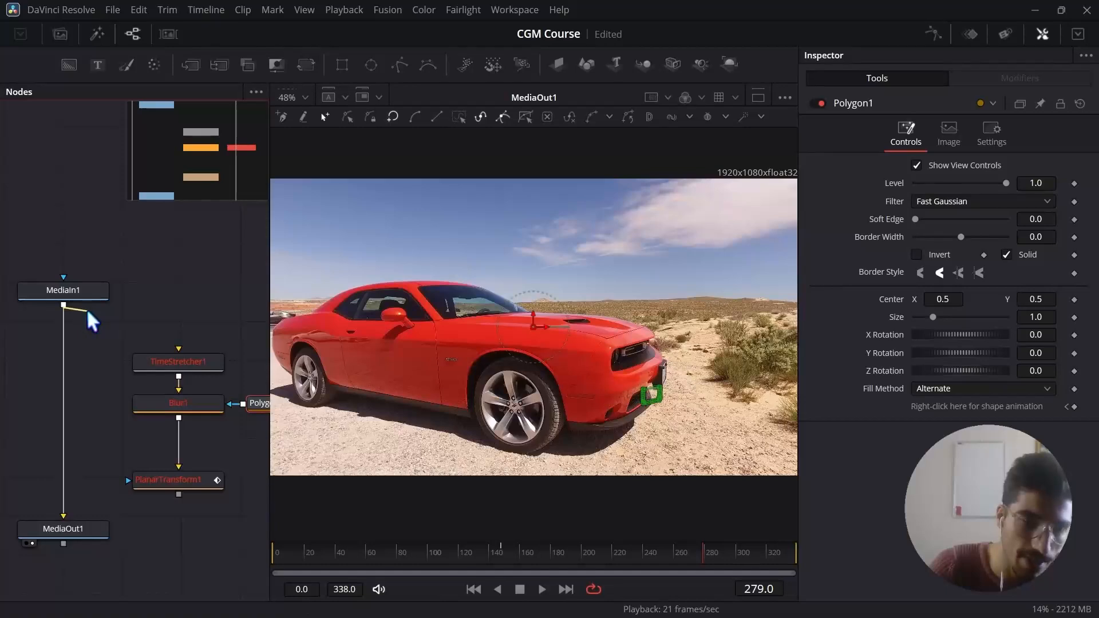
left_click_drag(173, 343, 179, 347)
Move the TimeStretcher1, Blur1, Polygon1 and PlanarTransform1 nodes together slightly higher in the node graph
left_click_drag(166, 543, 268, 354)
left_click_drag(186, 400, 182, 359)
left_click(242, 495)
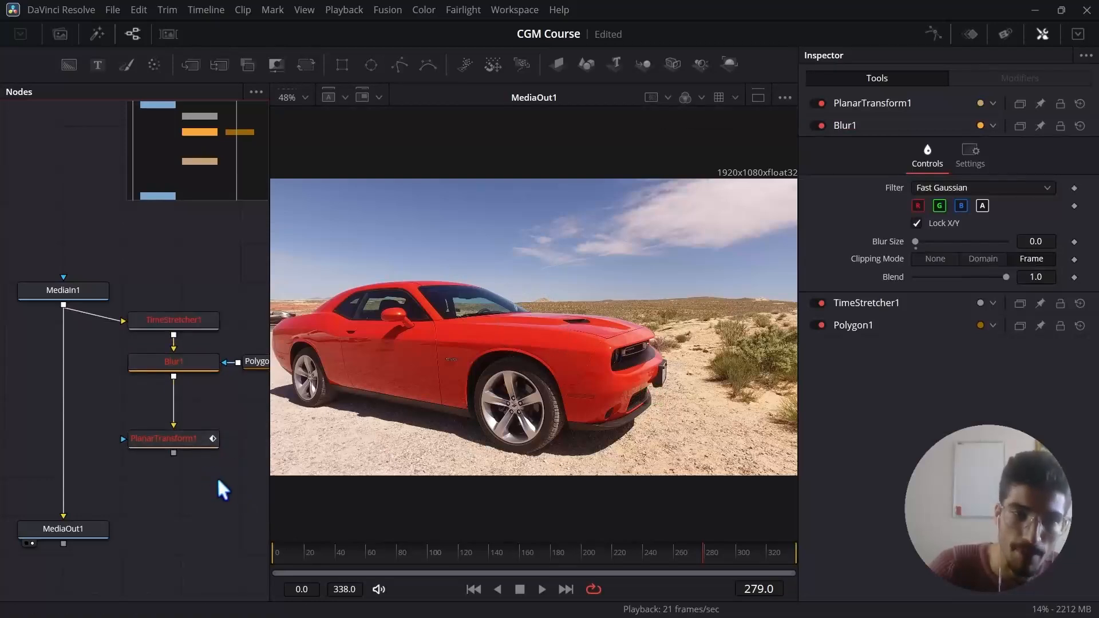
Disconnect PlanarTransform1 from Blur1 and move it lower to leave space between them
left_click(177, 438)
scroll(214, 401, "up", 2)
scroll(215, 401, "down", 2)
left_click(174, 411)
left_click_drag(190, 438, 217, 449)
scroll(194, 431, "down", 1)
scroll(232, 407, "up", 1)
scroll(236, 380, "up", 1)
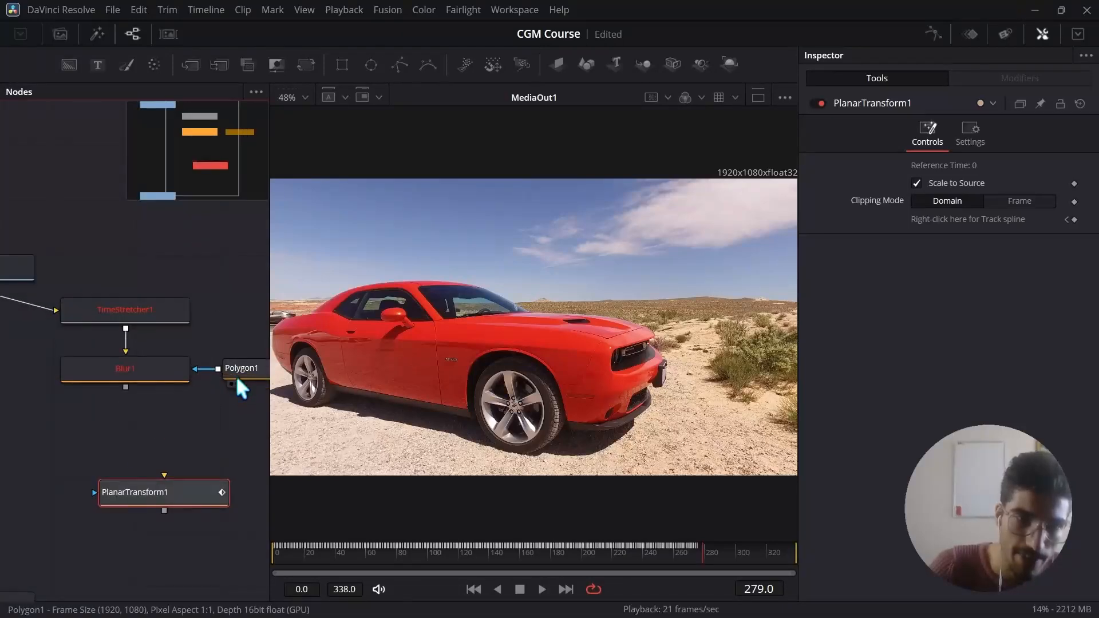
Move Polygon1 slightly lower and disconnect it from Blur1's effect mask input
left_click_drag(240, 379, 244, 403)
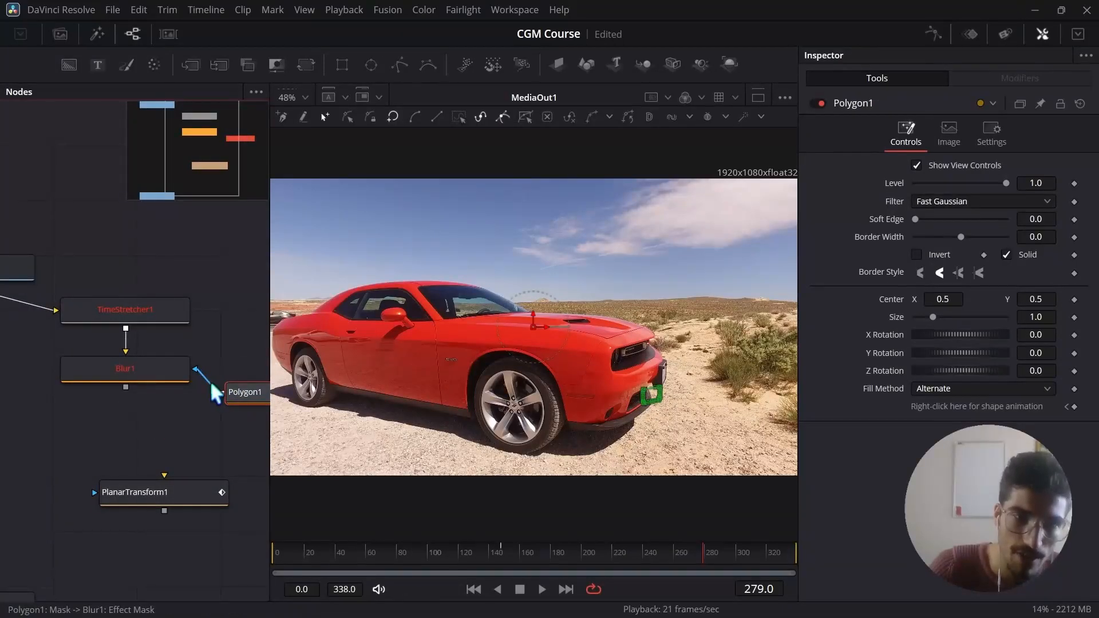
left_click(146, 372)
scroll(150, 384, "down", 2)
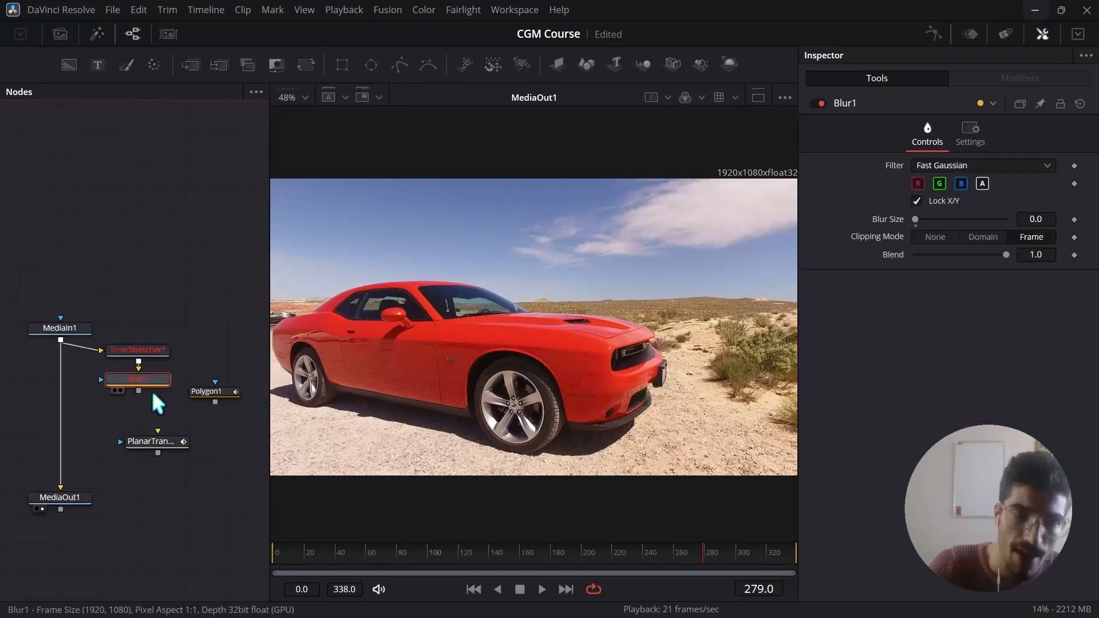
scroll(128, 389, "up", 2)
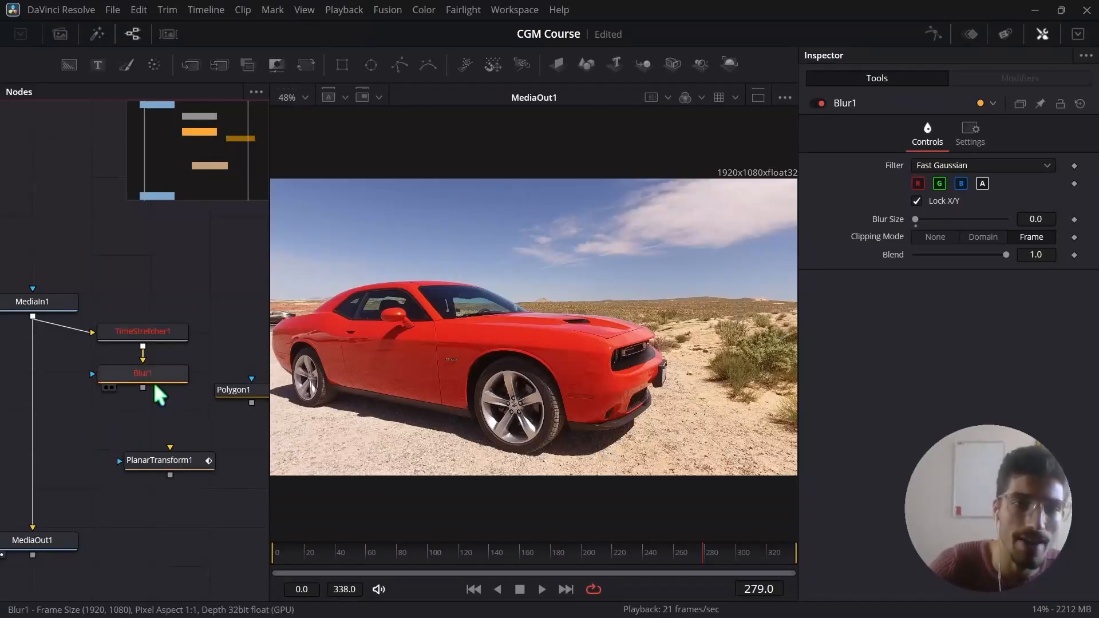
Add a Matte Control node in the space between Blur1 and PlanarTransform1
key("space")
key("space")
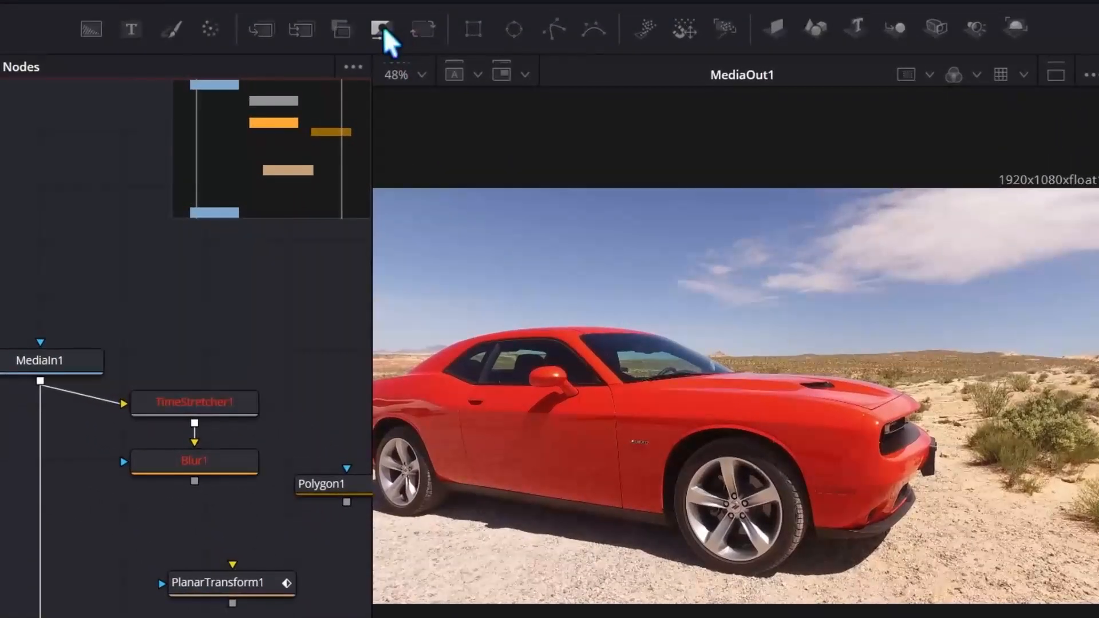
left_click_drag(277, 65, 164, 396)
left_click_drag(225, 494, 189, 529)
scroll(226, 533, "up", 2)
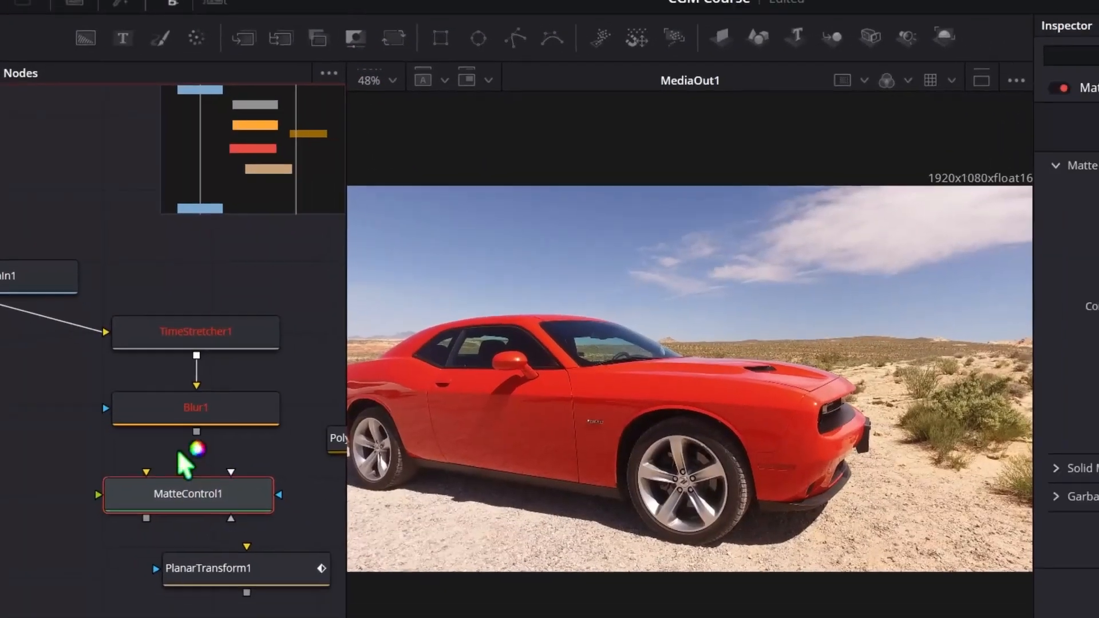
Nudge MatteControl1 slightly right and move PlanarTransform1 lower in the node graph to leave more space between them
scroll(161, 461, "down", 4)
scroll(92, 485, "up", 2)
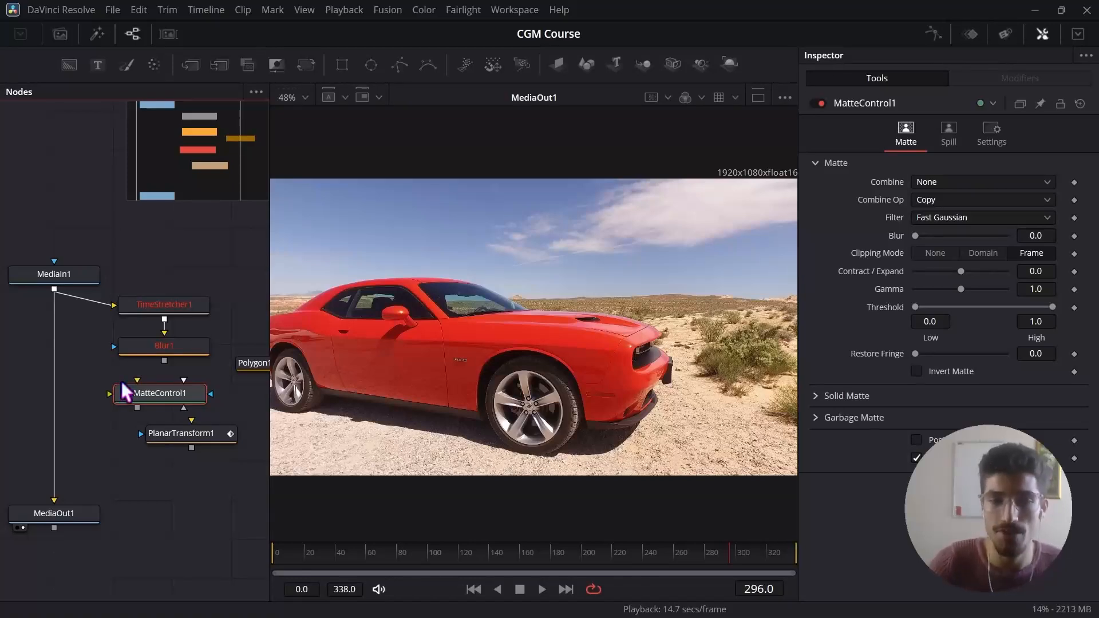
left_click_drag(159, 390, 173, 393)
scroll(170, 376, "down", 2)
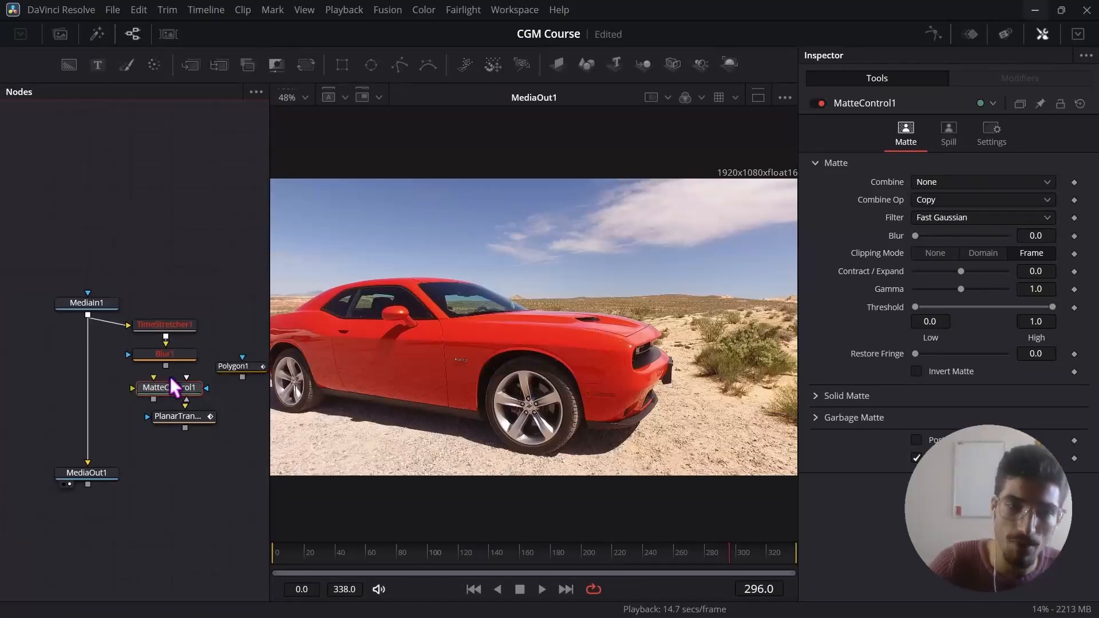
scroll(203, 396, "up", 2)
left_click_drag(195, 439, 194, 459)
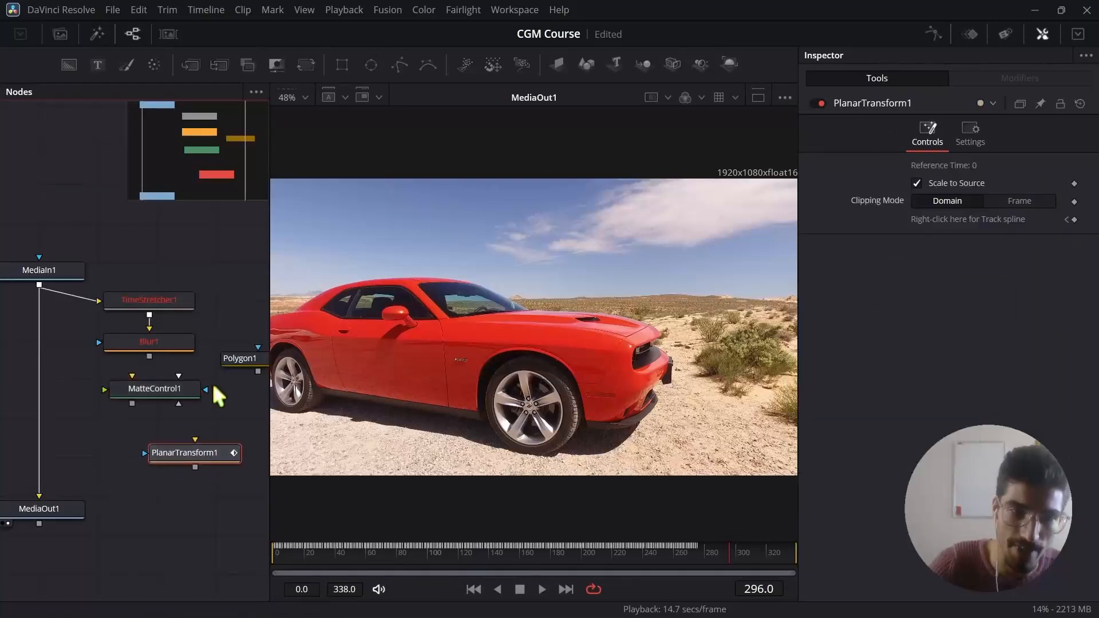
Connect Blur1's output to the yellow background input of MatteControl1
left_click(235, 358)
scroll(163, 363, "up", 2)
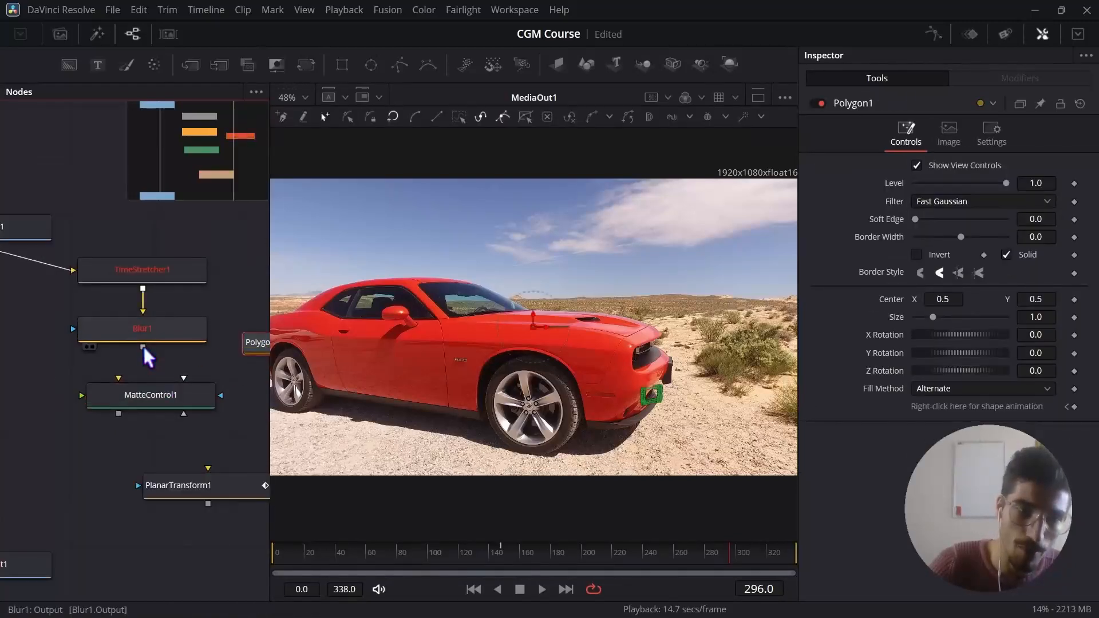
left_click_drag(142, 347, 119, 379)
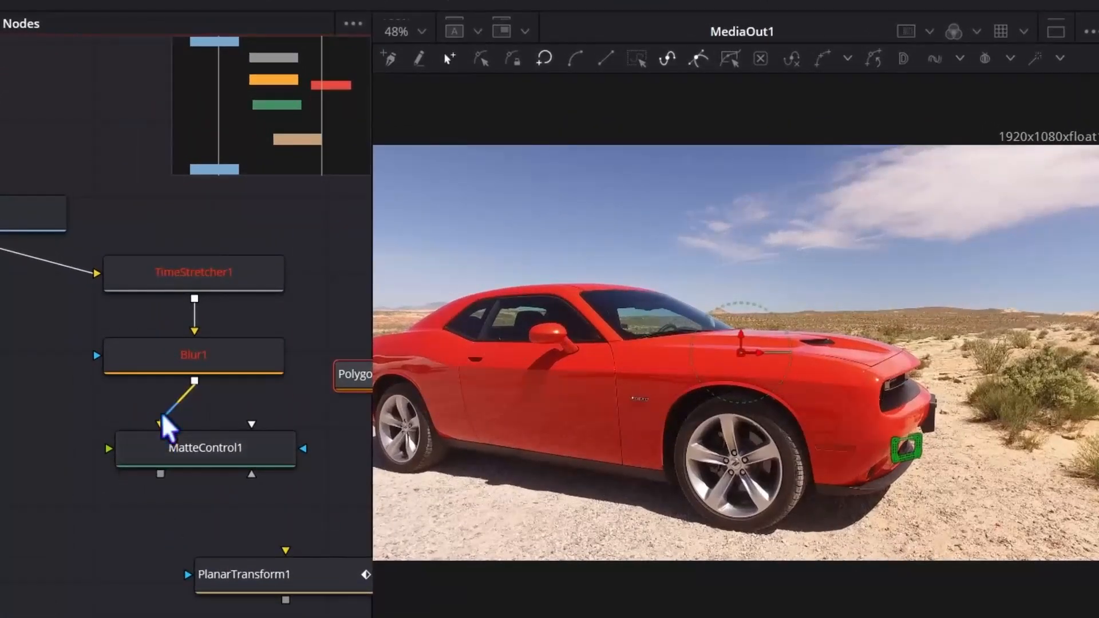
Connect Polygon1 to MatteControl1's Garbage Matte input and place Polygon1 level with MatteControl1 on its right side
scroll(165, 417, "down", 2)
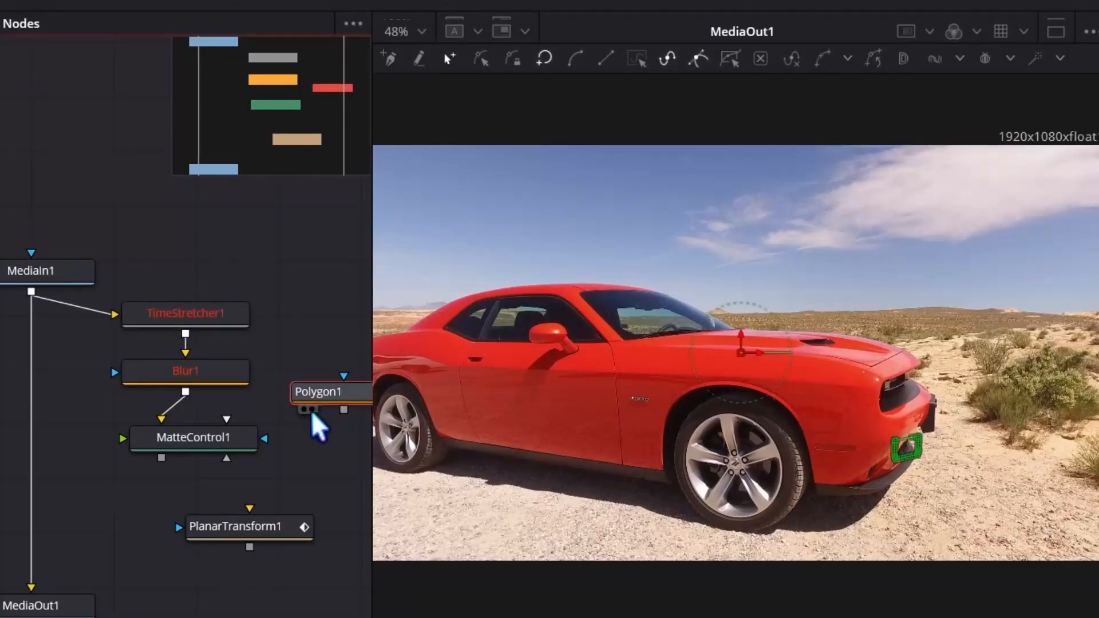
scroll(316, 410, "up", 2)
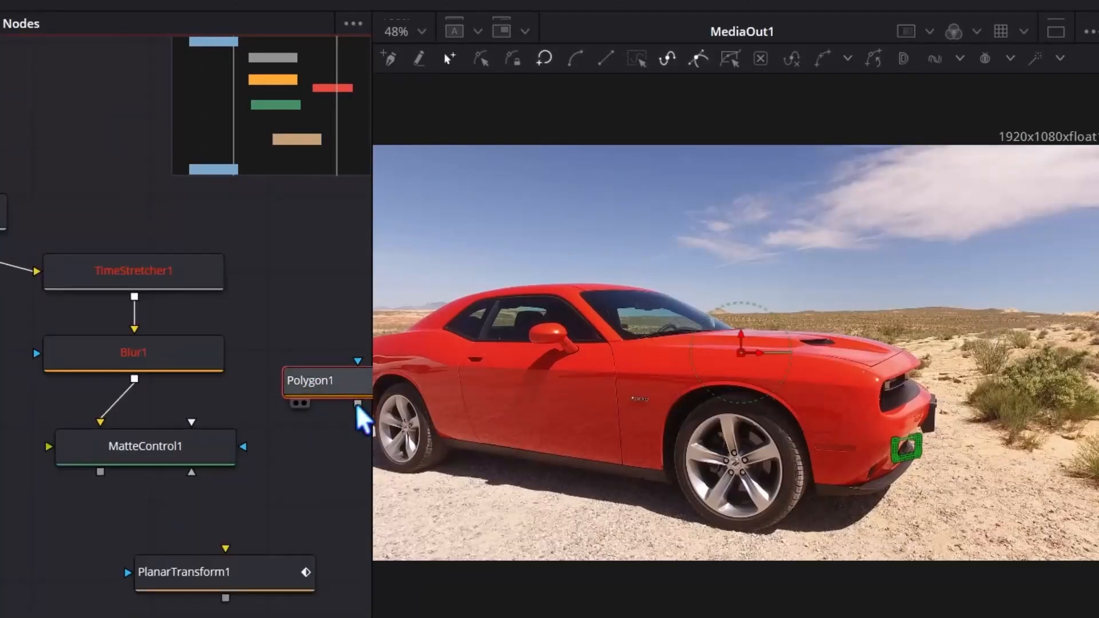
left_click_drag(358, 404, 196, 484)
left_click_drag(321, 392, 340, 454)
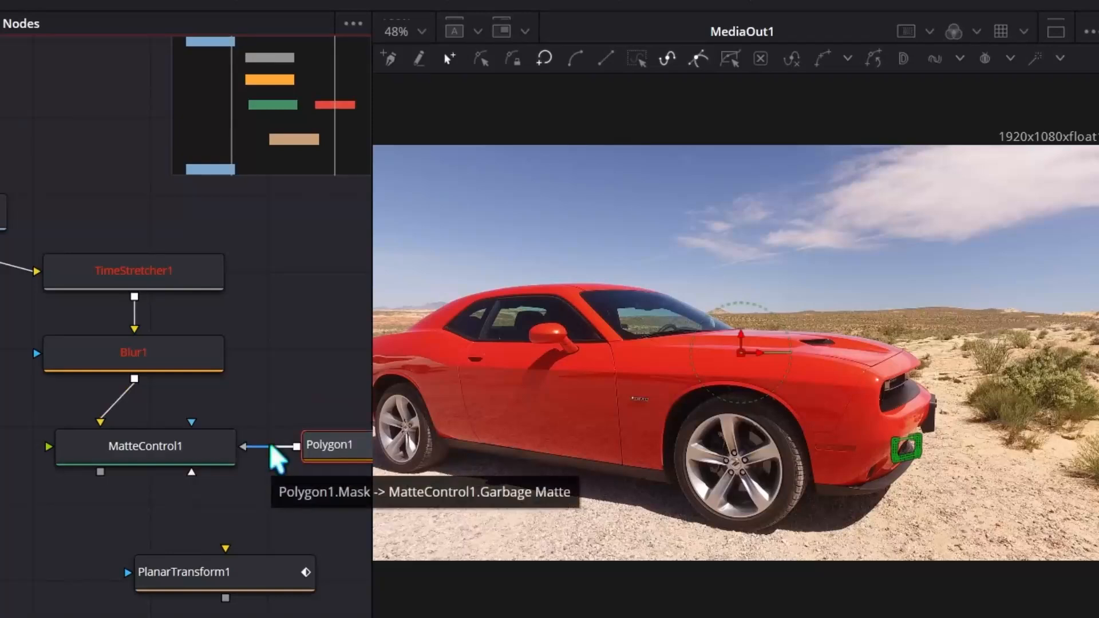
Align PlanarTransform1 beneath MatteControl1 and connect MatteControl1's output to its yellow input
left_click_drag(231, 576, 196, 552)
scroll(197, 539, "down", 3)
scroll(191, 540, "up", 3)
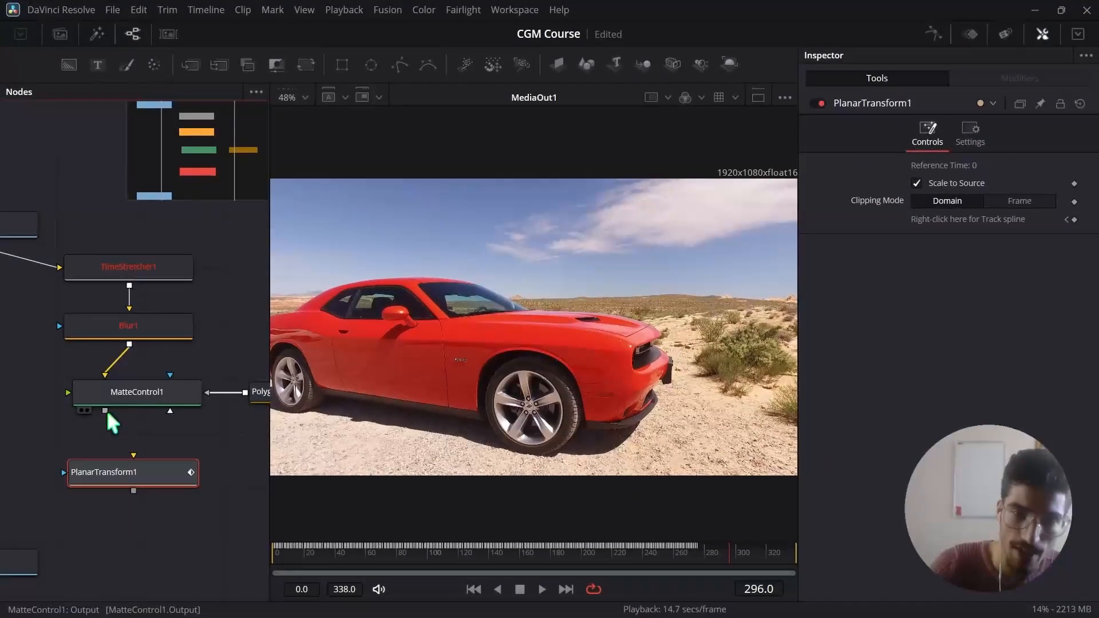
left_click_drag(104, 410, 135, 456)
Show MatteControl1 in the viewer and invert its garbage matte so only the license plate is kept
left_click(122, 392)
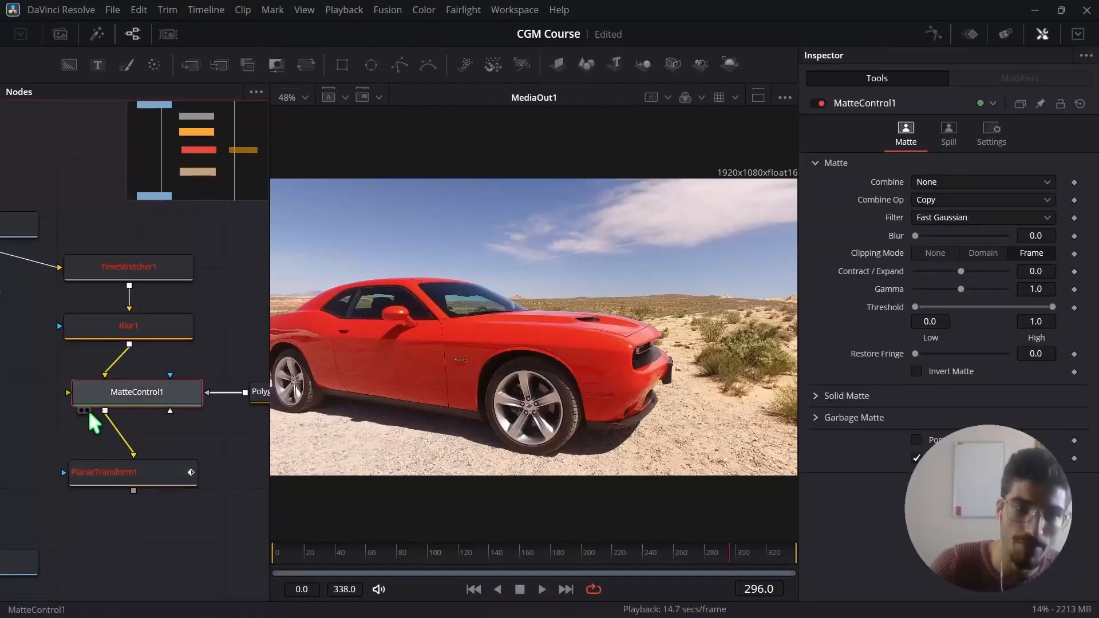
left_click(87, 411)
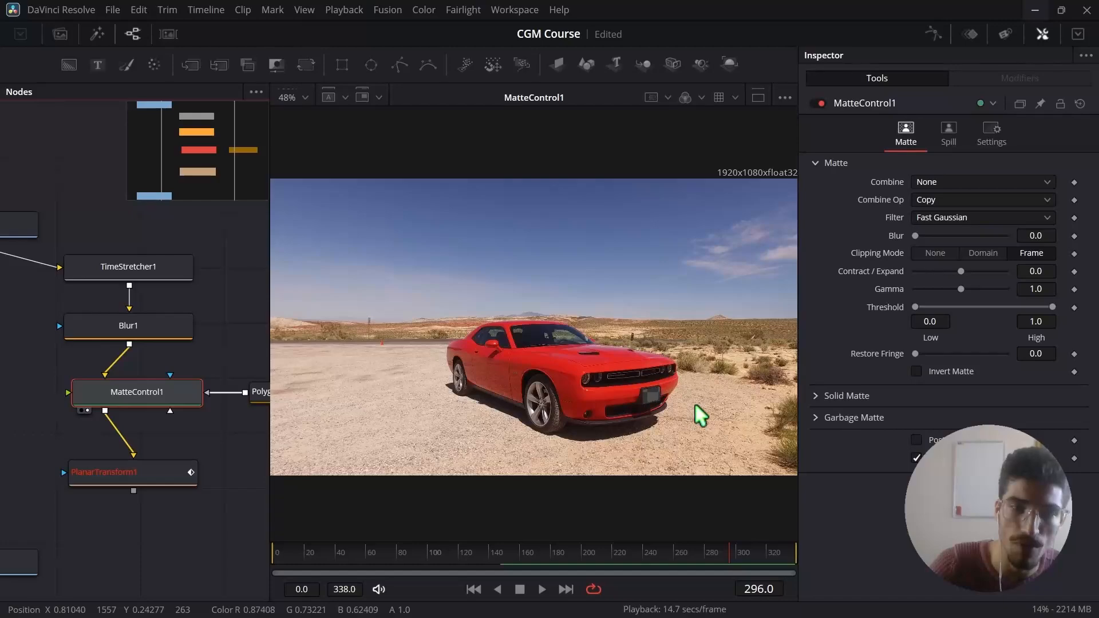
scroll(705, 414, "up", 8)
scroll(588, 380, "up", 2)
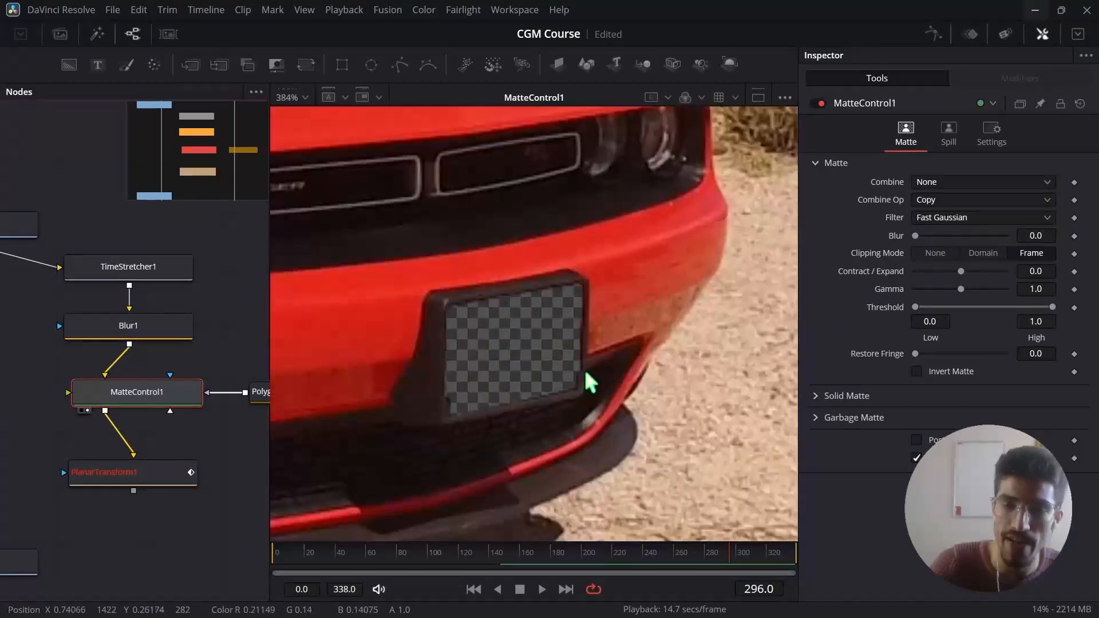
scroll(478, 376, "up", 1)
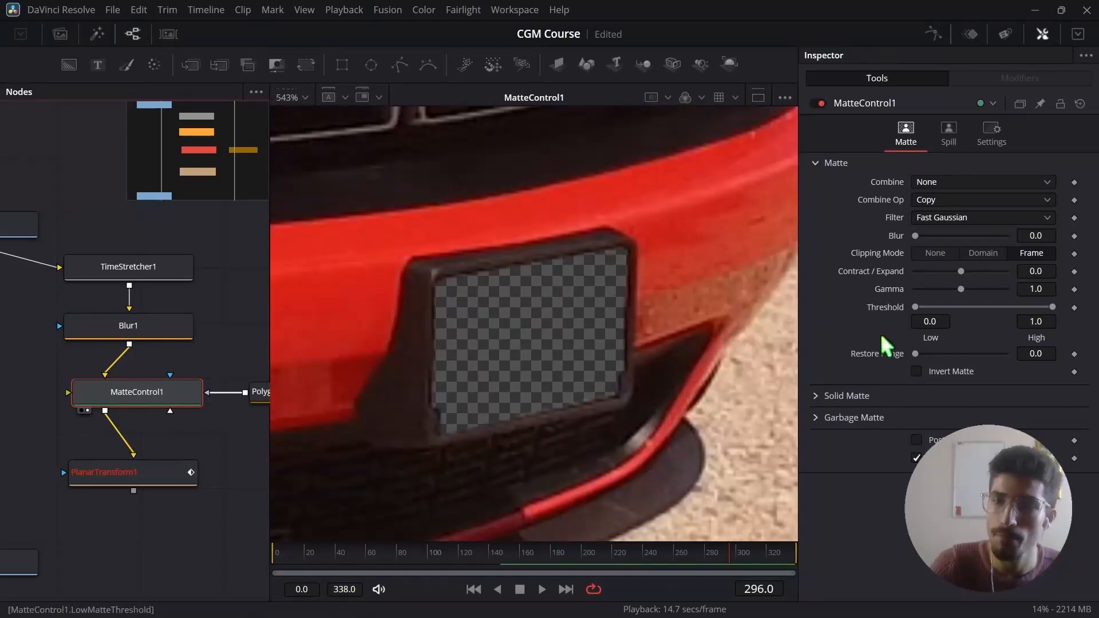
left_click(816, 417)
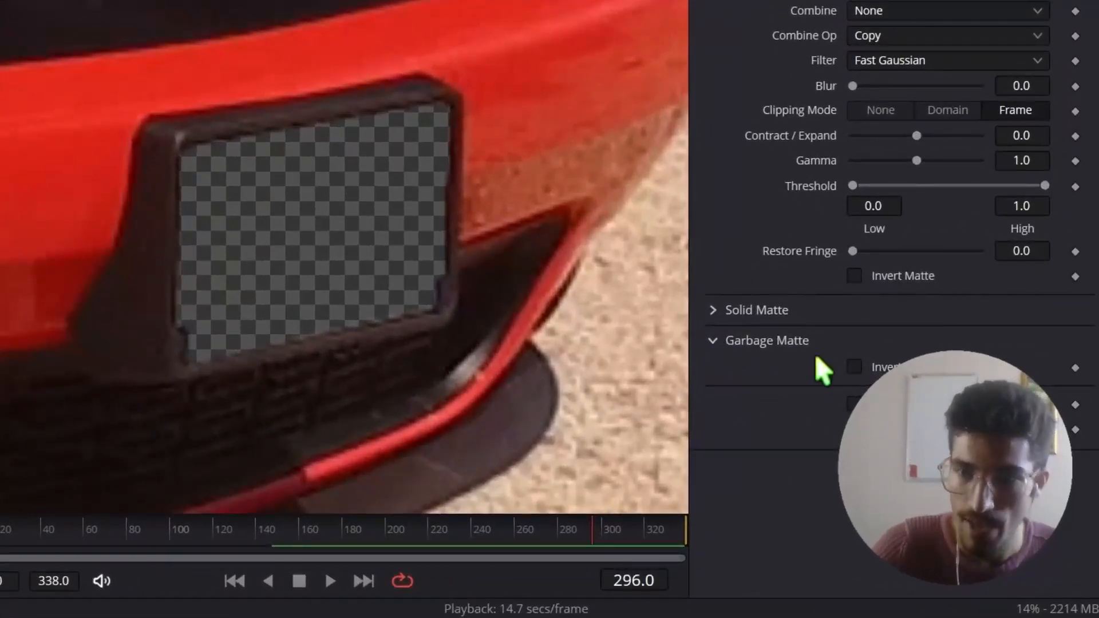
left_click(855, 367)
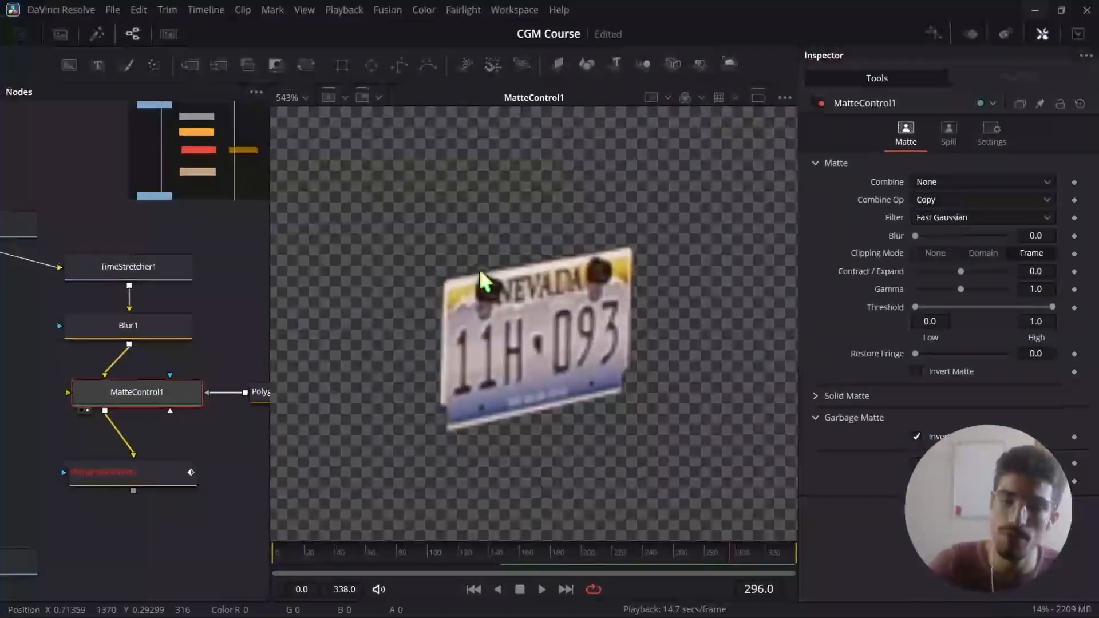
Set Blur1's Blur Size to 7.0 to make the plate text unreadable
left_click(152, 323)
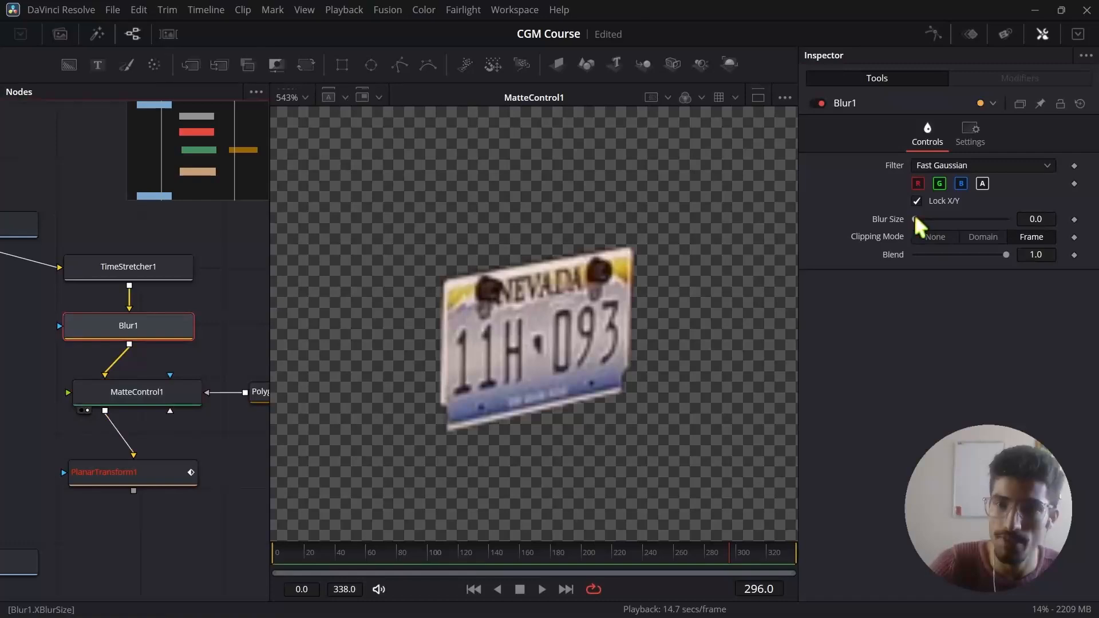
left_click_drag(916, 219, 922, 220)
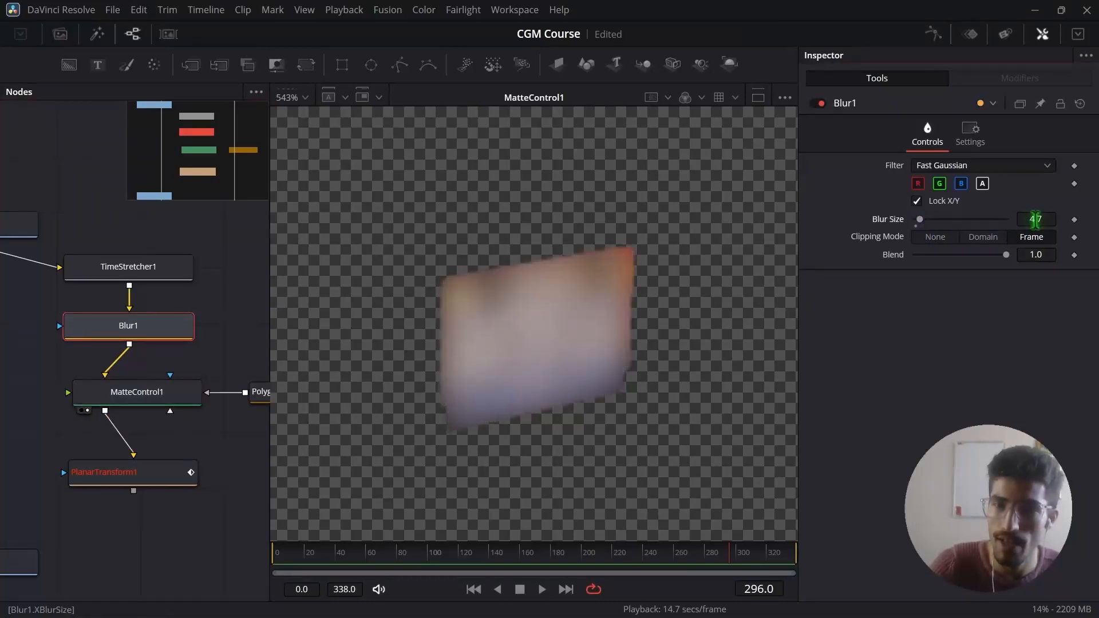
left_click_drag(1036, 219, 1047, 220)
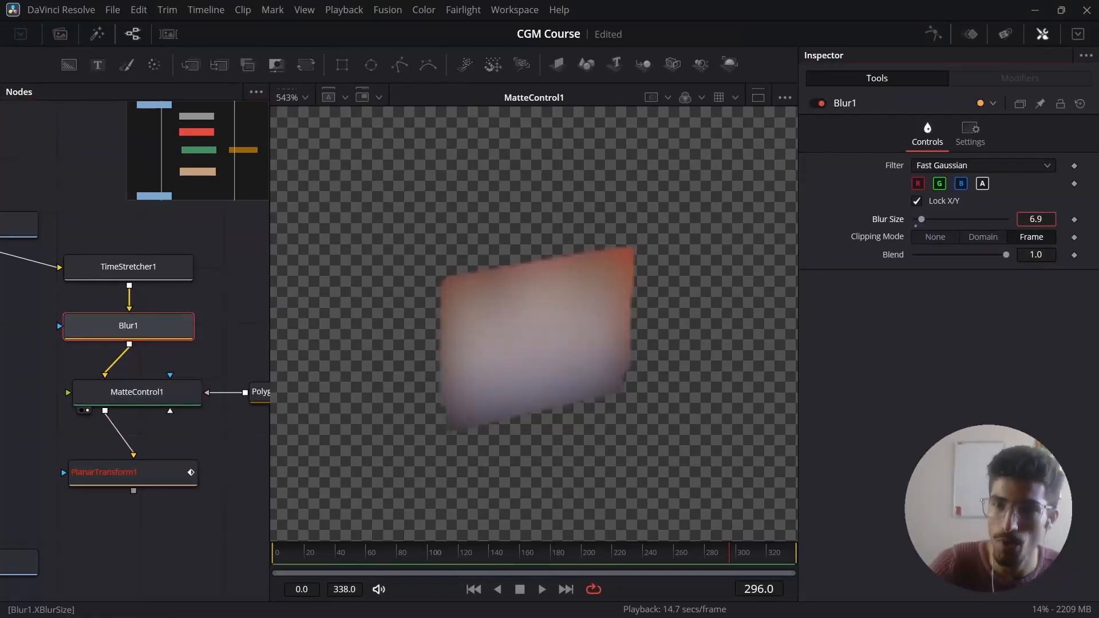
scroll(518, 269, "down", 2)
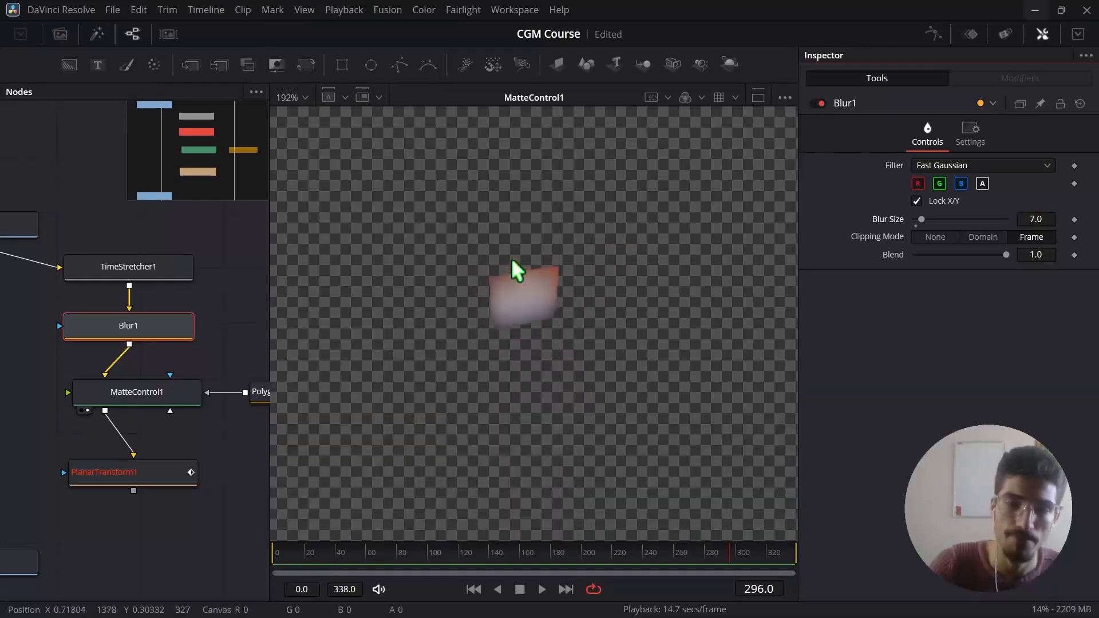
scroll(132, 396, "down", 5)
Move PlanarTransform1 closer beneath MatteControl1 and show PlanarTransform1 in the viewer
scroll(80, 417, "up", 3)
left_click_drag(207, 433, 186, 420)
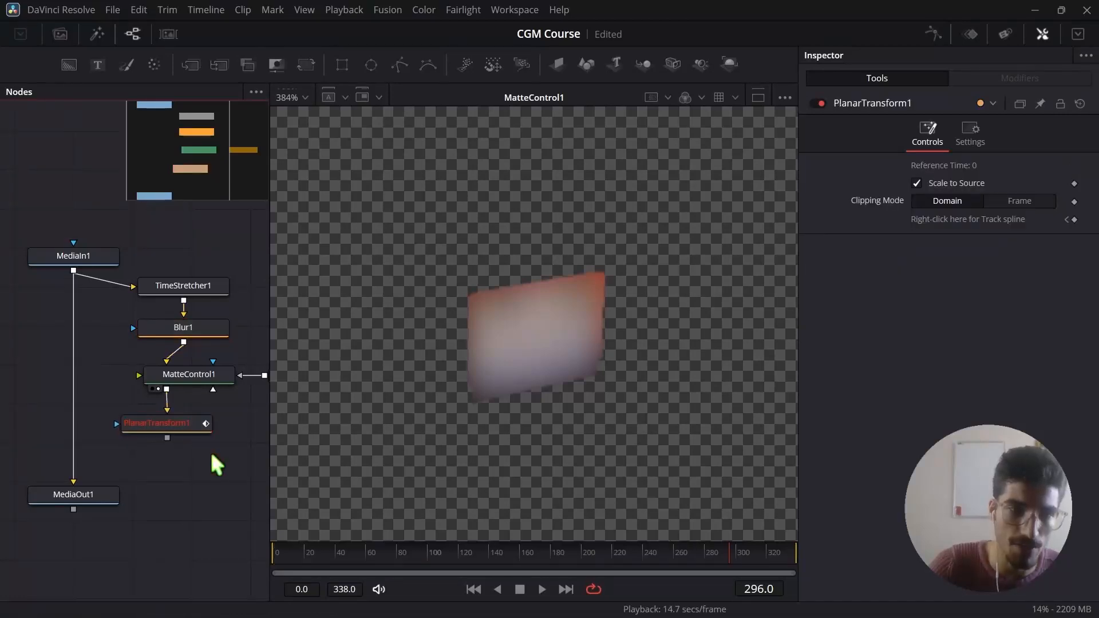
left_click(84, 259)
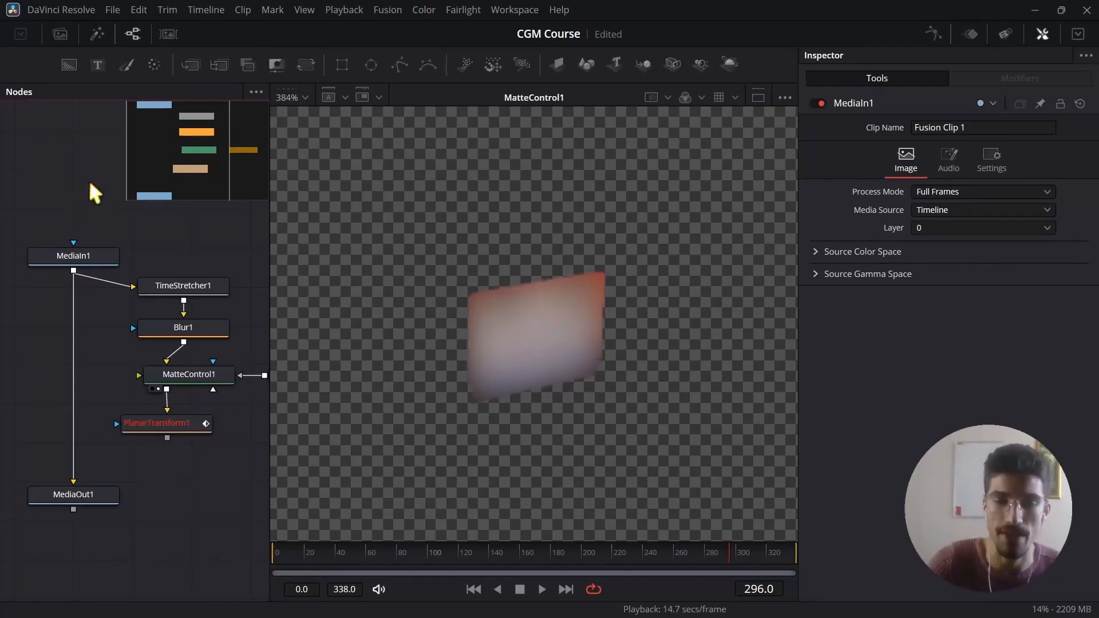
left_click(135, 437)
Play the isolated blurred plate from about frame 5 to check its planar motion, stopping at frame 180
key("space")
left_click(284, 552)
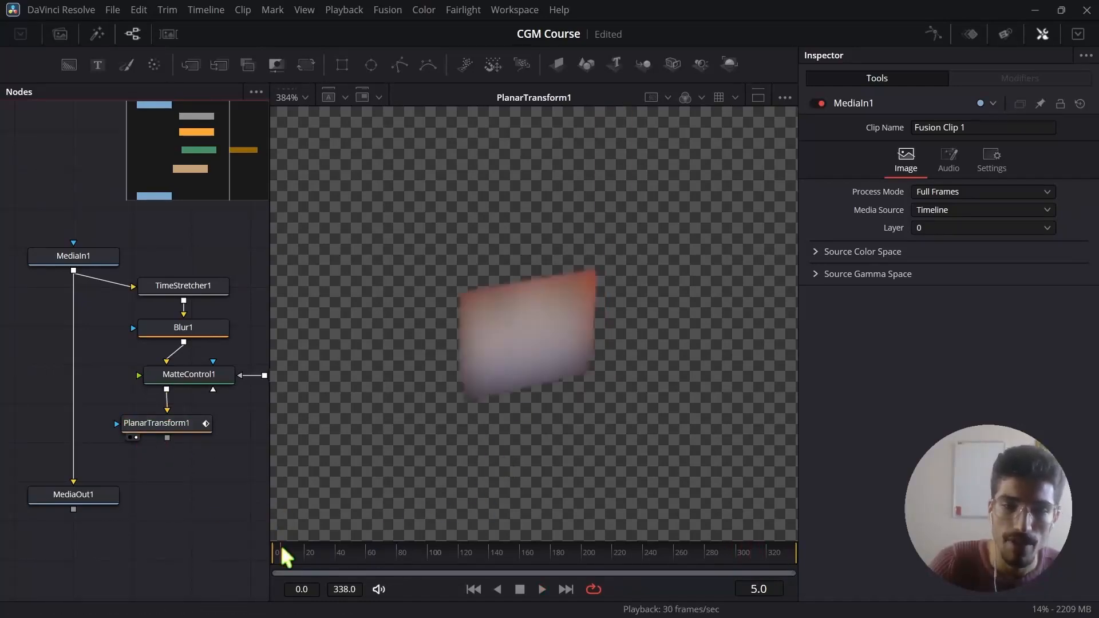
scroll(471, 346, "down", 1)
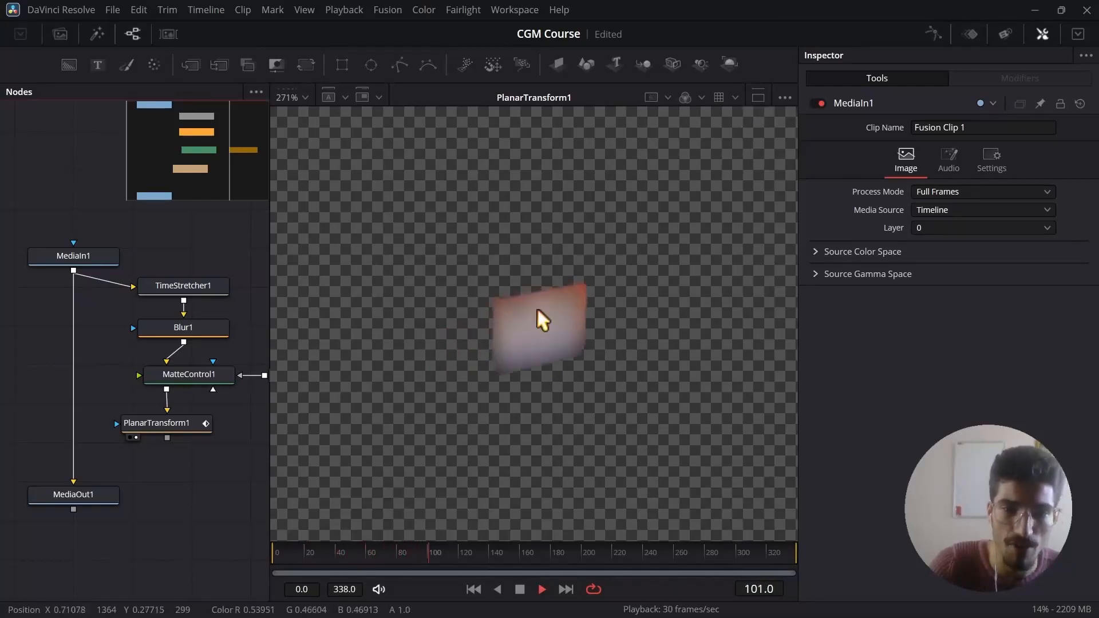
scroll(537, 307, "up", 1)
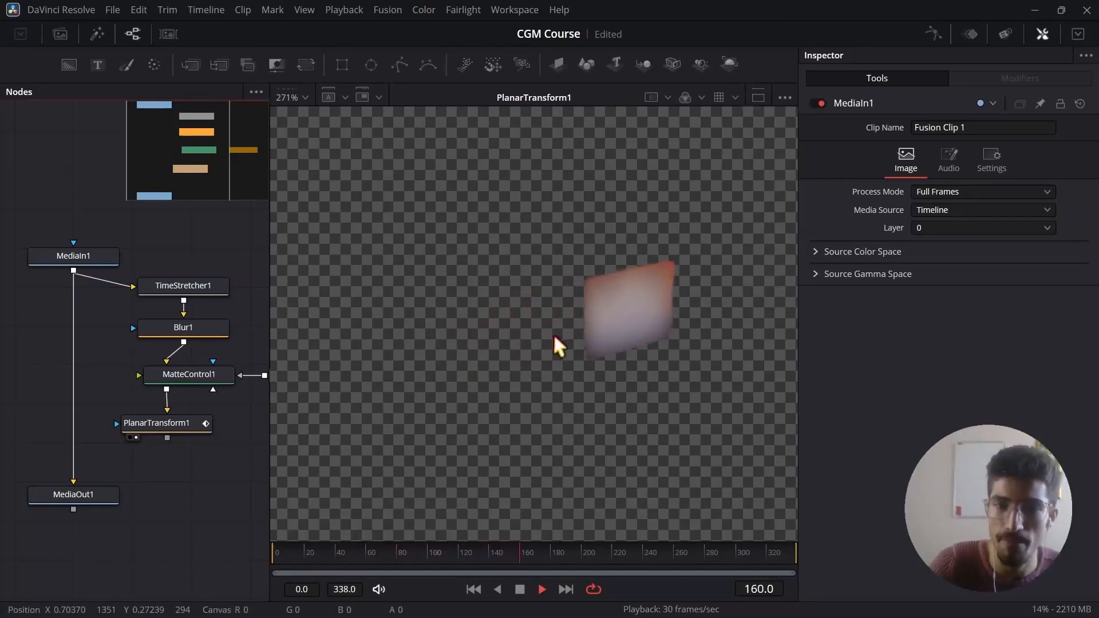
key("space")
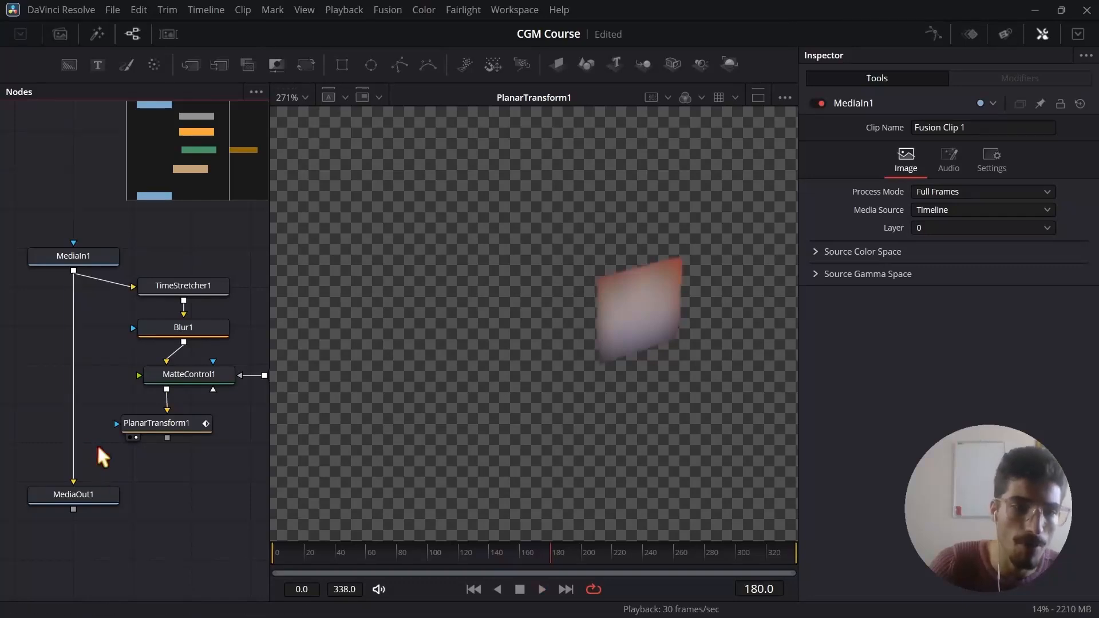
Add a Merge node and insert it on the connection between MediaIn1 and MediaOut1
key("shift+space")
type("merg")
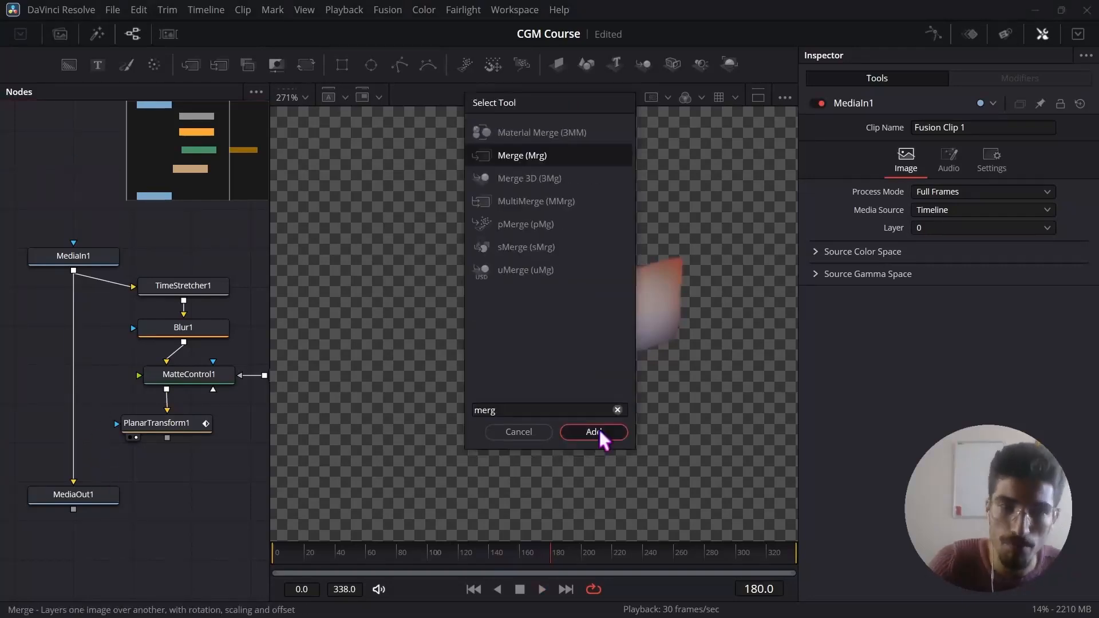
left_click(596, 432)
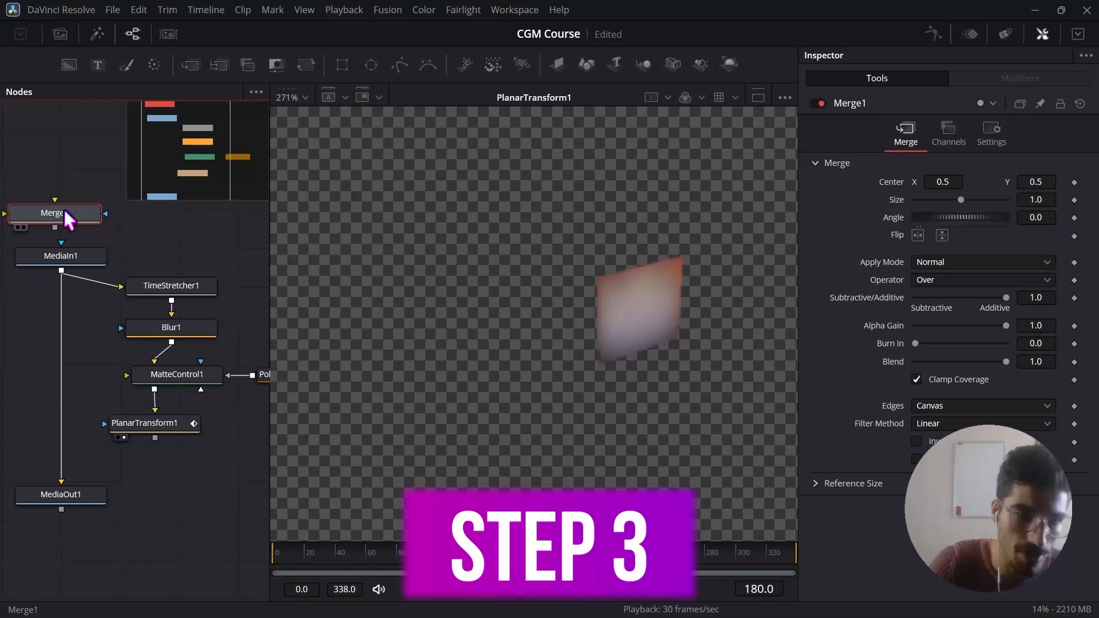
left_click_drag(64, 210, 71, 414)
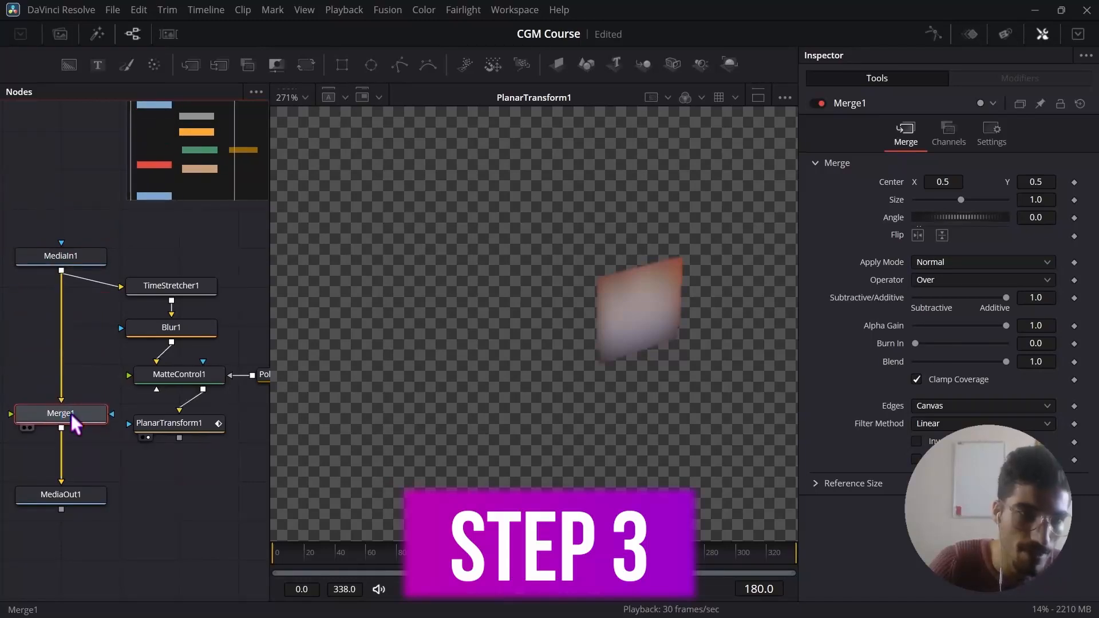
Shift the plate branch nodes slightly right and connect PlanarTransform1's output to Merge1's foreground input
scroll(81, 413, "down", 2)
scroll(170, 409, "up", 2)
left_click_drag(113, 465, 249, 265)
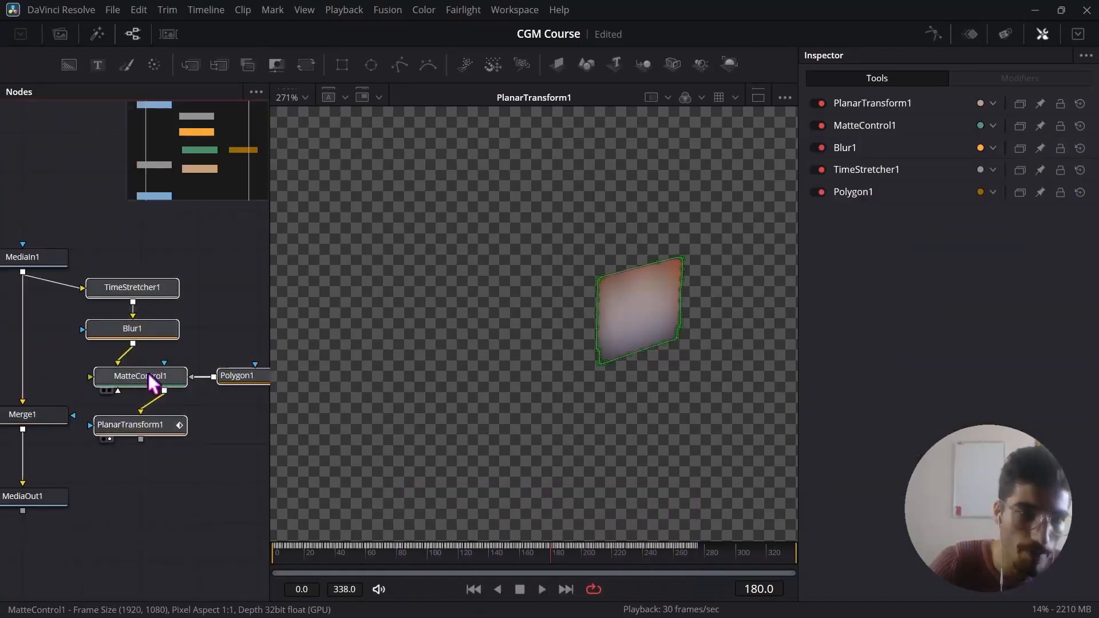
left_click_drag(150, 375, 167, 371)
left_click(191, 493)
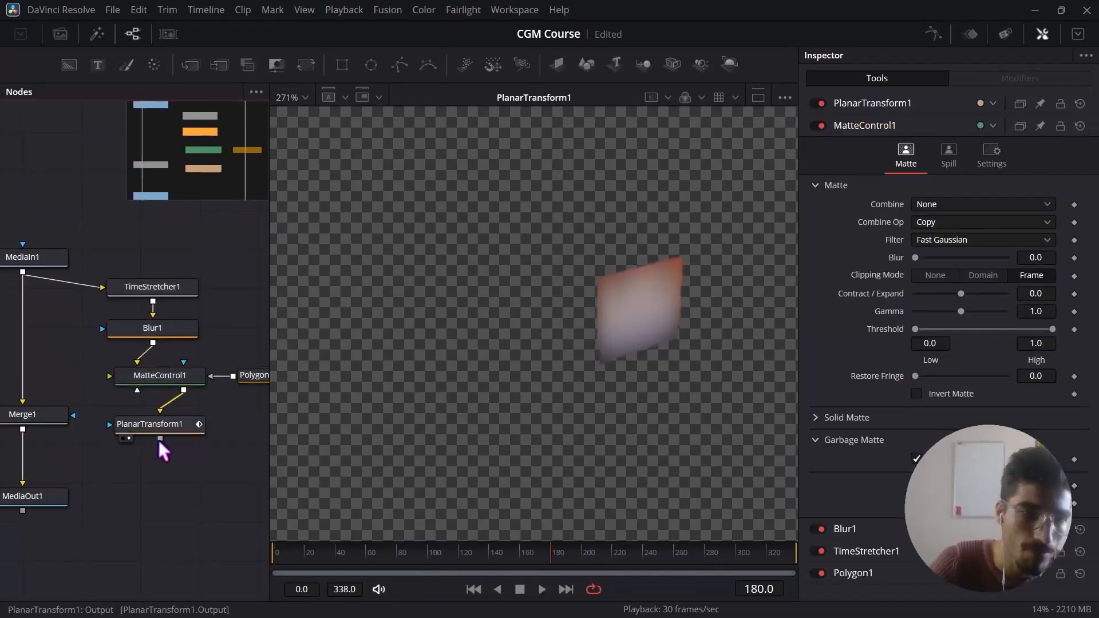
left_click_drag(161, 439, 30, 414)
Move the whole plate branch, from TimeStretcher1 through PlanarTransform1 with Polygon1, slightly higher in the node graph
left_click_drag(123, 448, 246, 252)
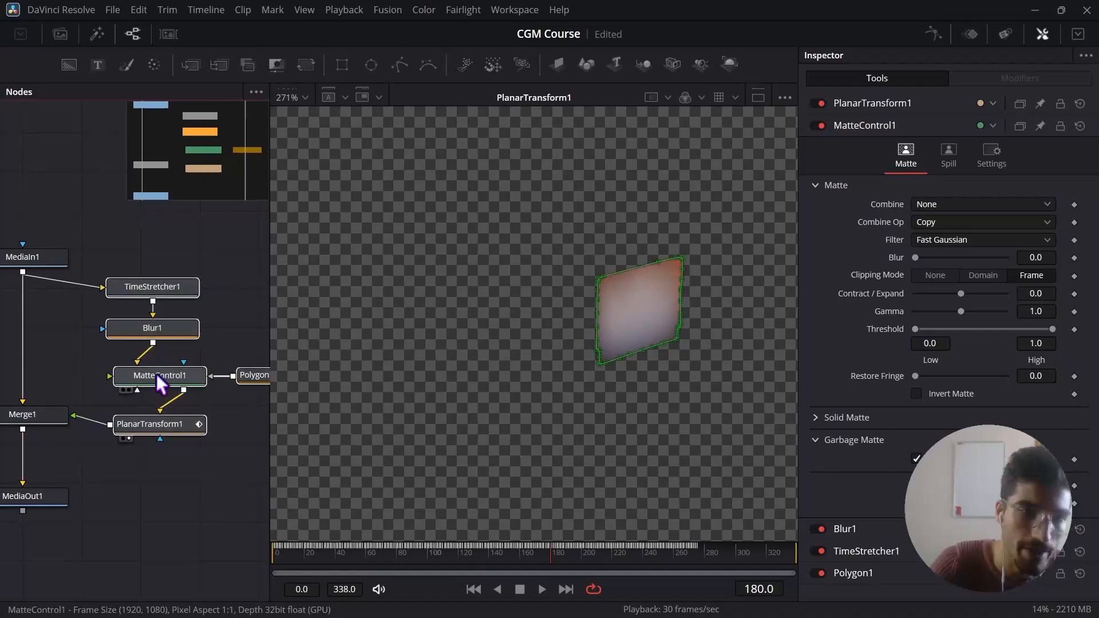
left_click_drag(157, 375, 157, 363)
left_click(159, 253)
scroll(139, 315, "down", 3)
left_click_drag(35, 309, 65, 312)
scroll(134, 309, "up", 3)
scroll(139, 351, "down", 1)
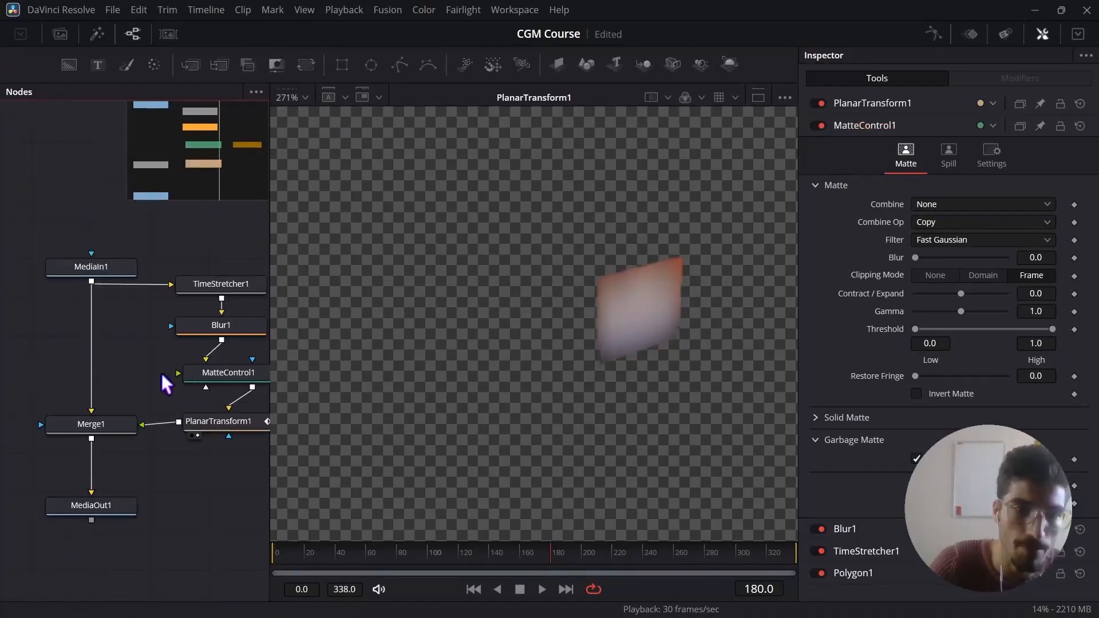
Show MediaOut1 in the viewer, play from frame 0, and inspect the plate's alignment closely at frame 290
left_click(60, 520)
left_click_drag(285, 551, 273, 552)
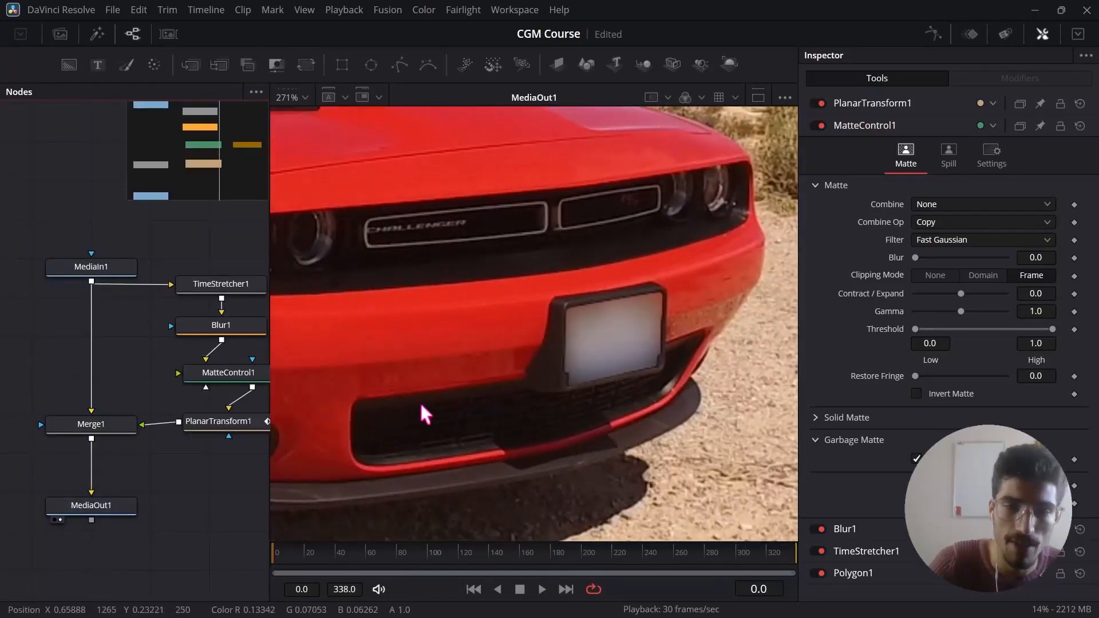
scroll(421, 401, "down", 1)
scroll(362, 386, "down", 1)
key("space")
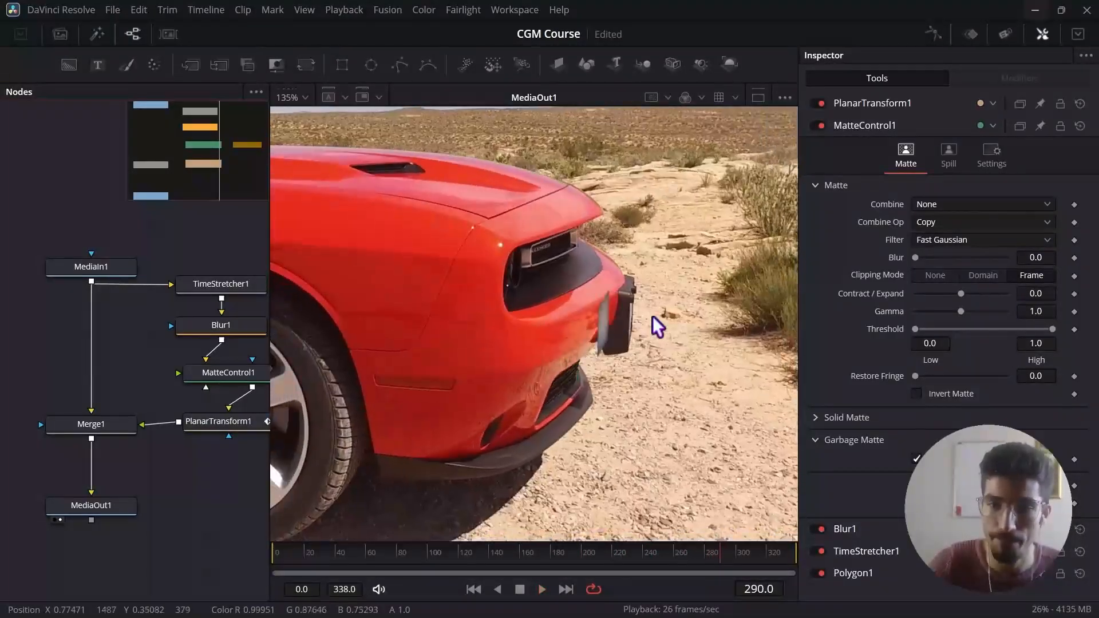
scroll(657, 326, "up", 5)
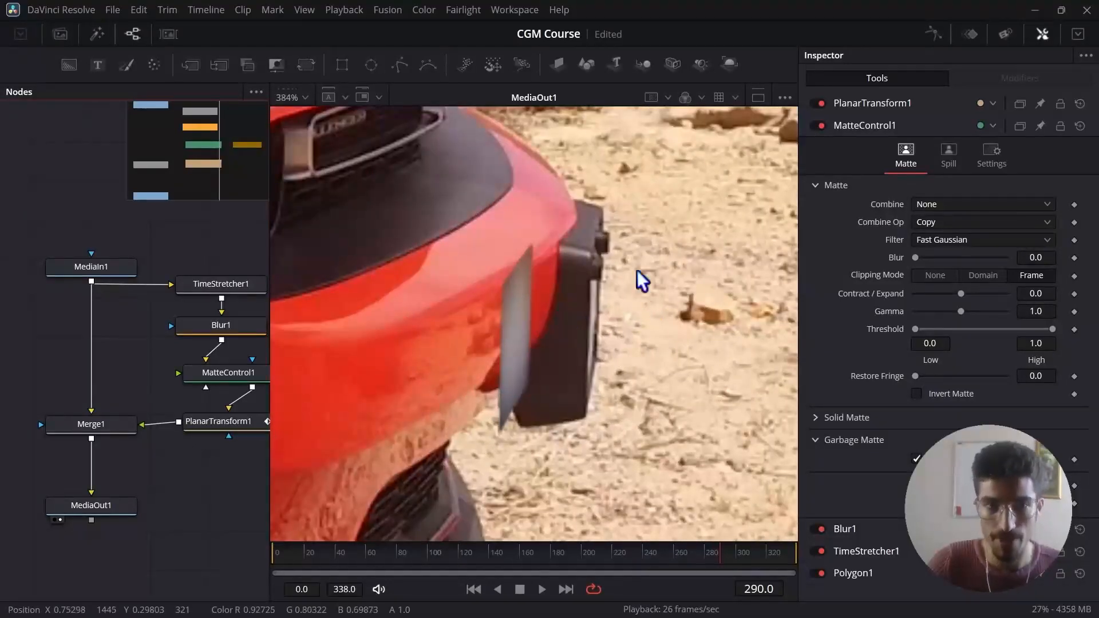
Go back to frame 230, check the plate patch there, and show the Polygon1 mask's outline and settings
left_click(235, 326)
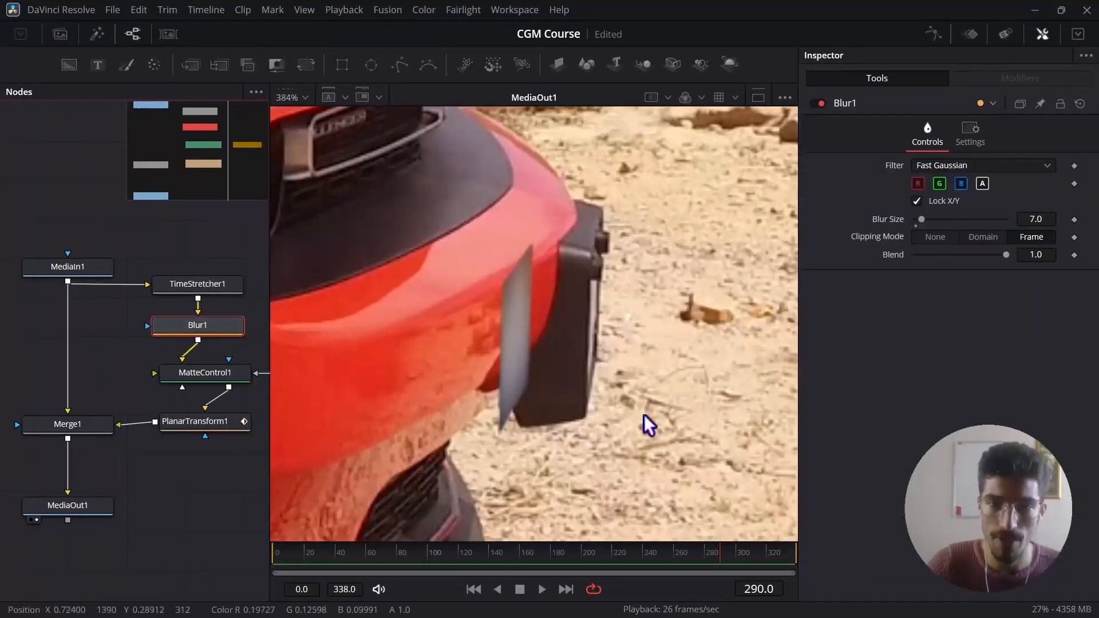
left_click(85, 422)
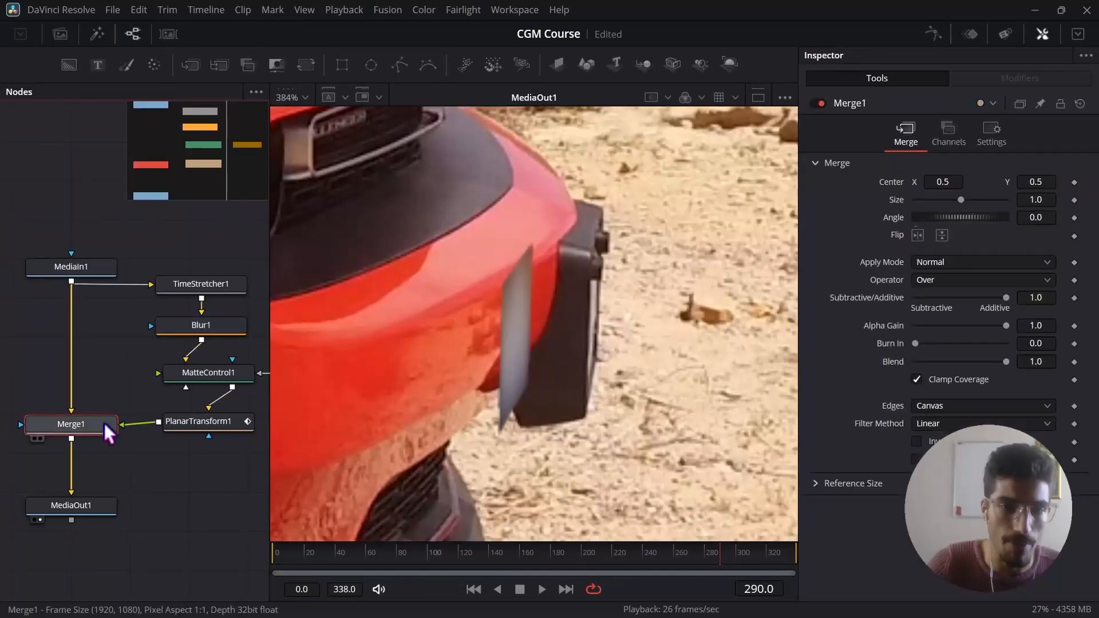
left_click_drag(663, 570, 630, 567)
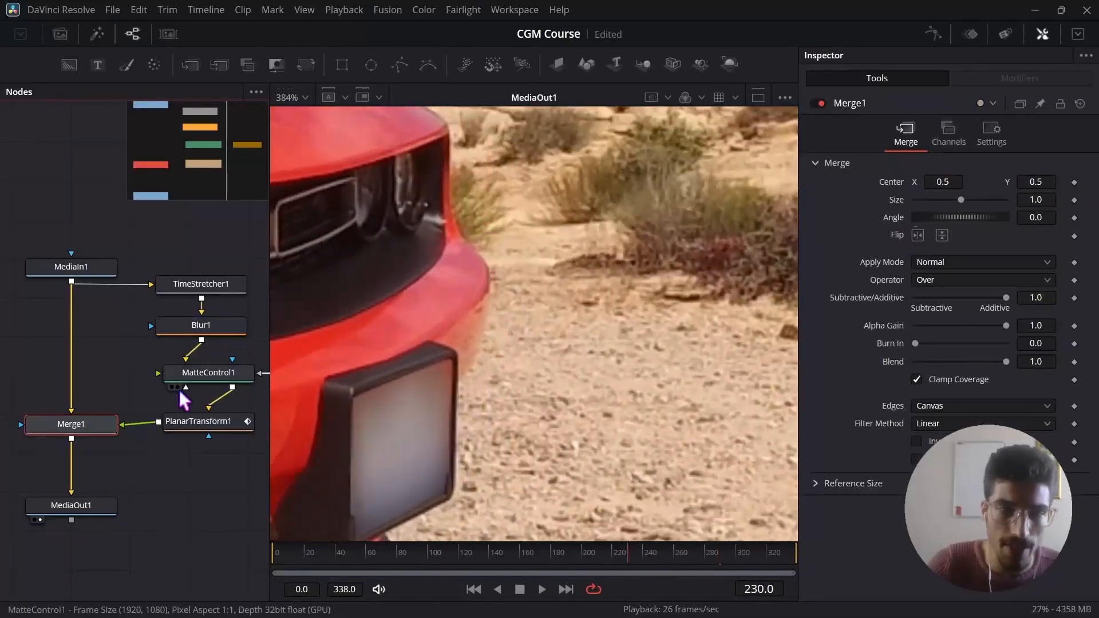
scroll(177, 387, "down", 3)
scroll(242, 379, "up", 2)
left_click(208, 380)
scroll(473, 512, "up", 1)
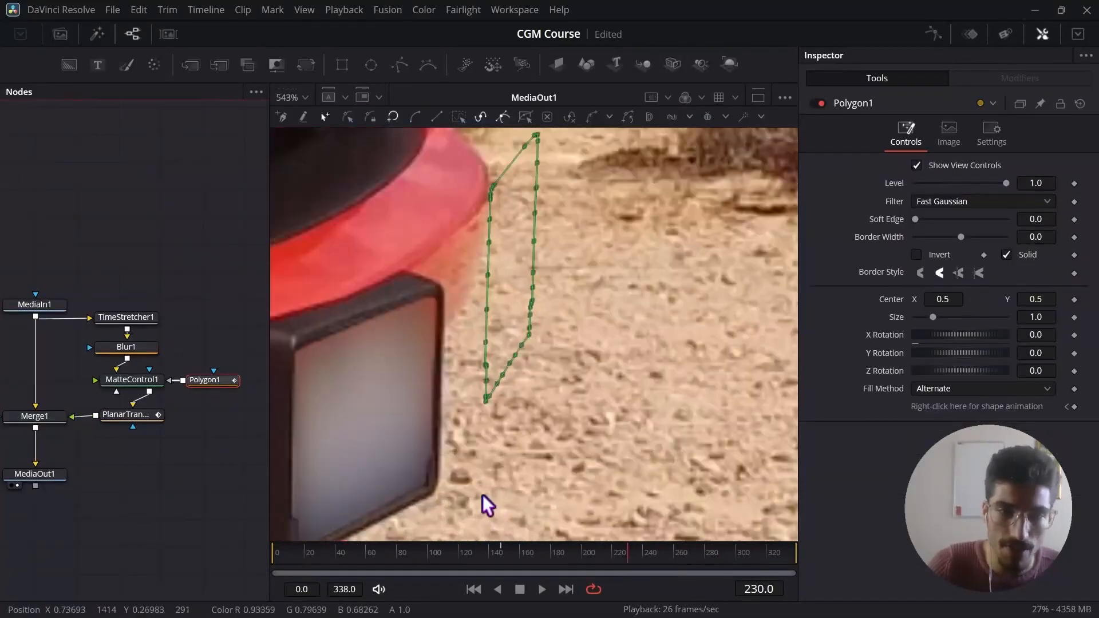
Select PlanarTransform1 and compare frames 275 and 276 to examine how the blurred patch fits the plate
left_click_drag(613, 566, 700, 568)
left_click(146, 415)
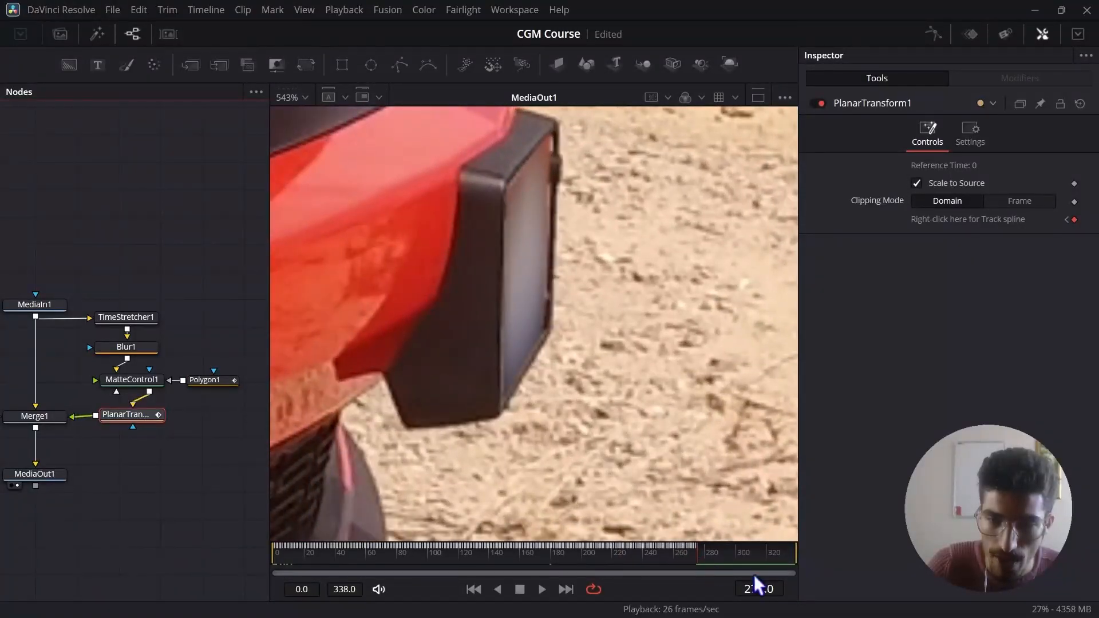
key("Right")
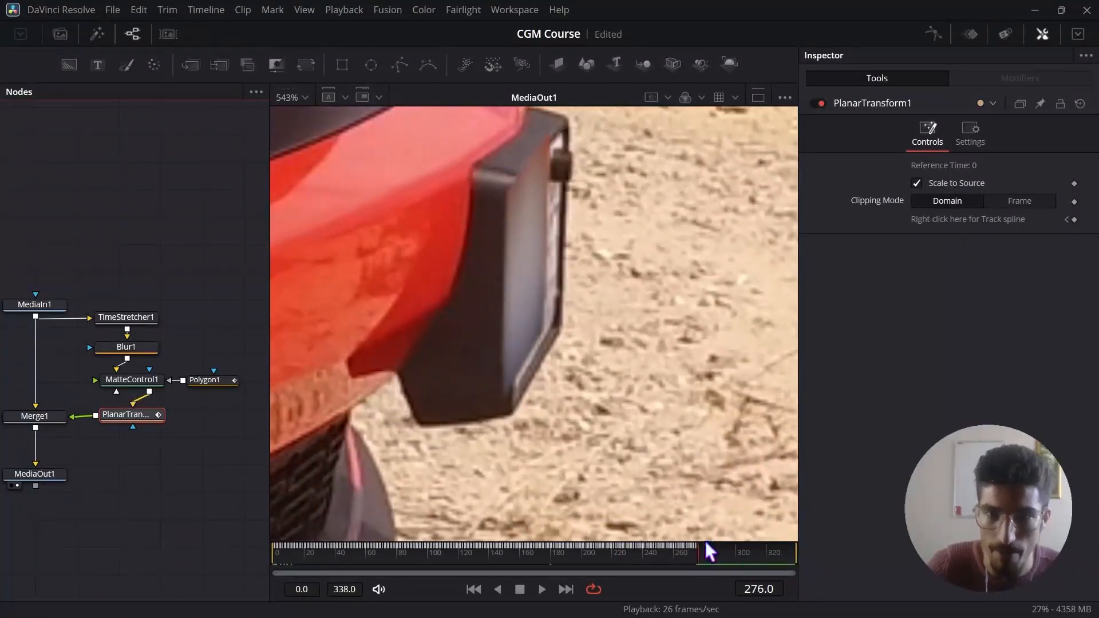
key("Left")
key("Right")
key("Left")
key("Right")
key("Left")
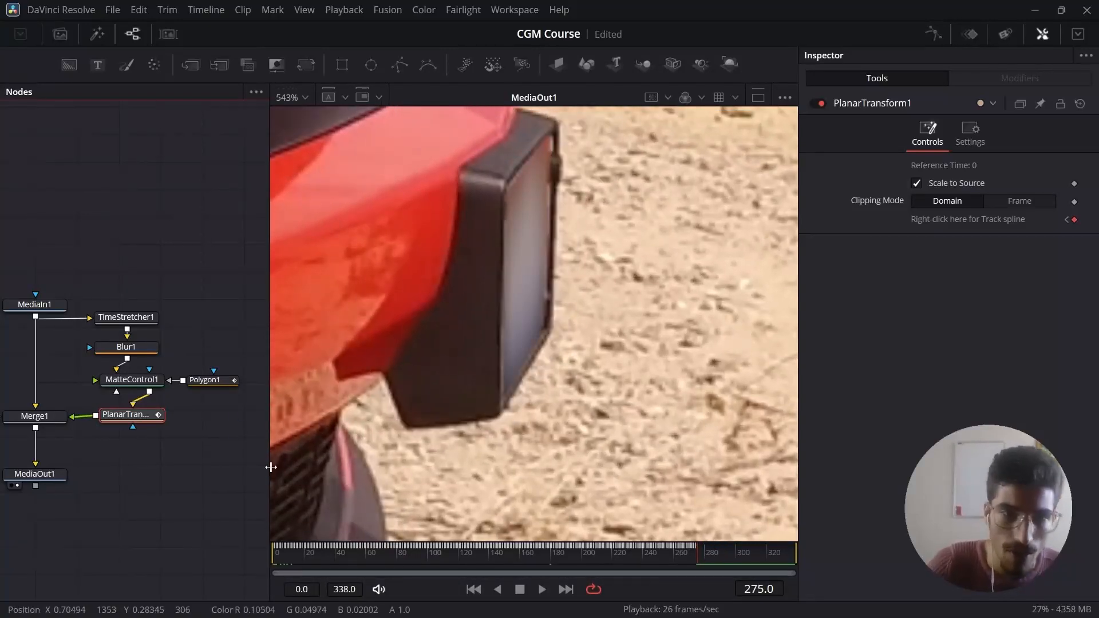
Keyframe Polygon1's Level at 1.0 on frame 275 and at 0.0 on frame 276
left_click(219, 377)
scroll(219, 376, "up", 3)
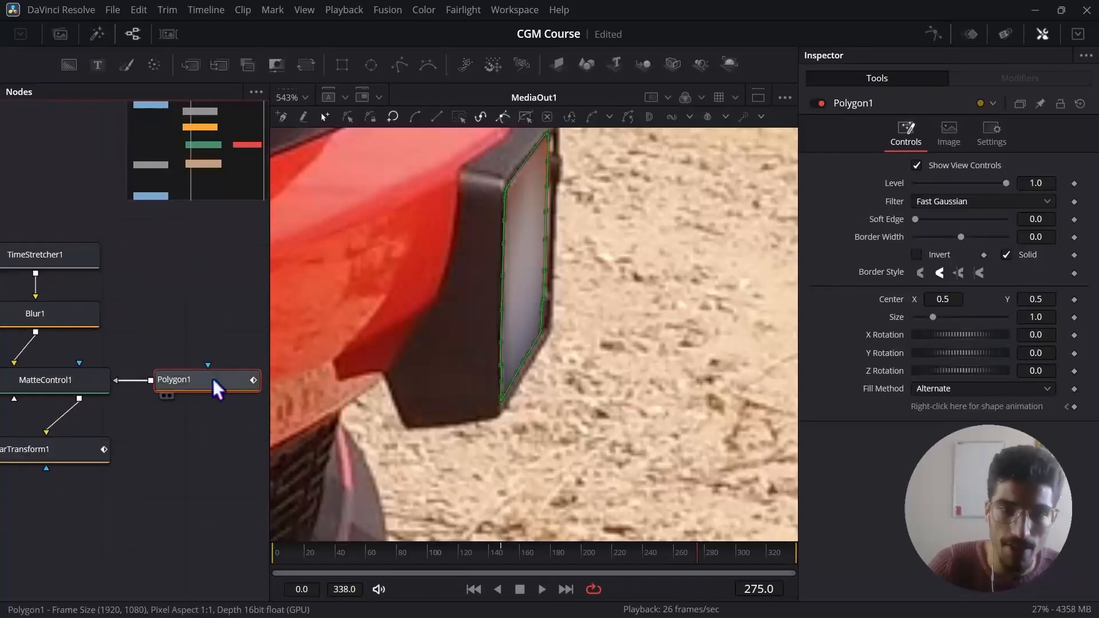
scroll(206, 386, "down", 3)
scroll(229, 378, "up", 3)
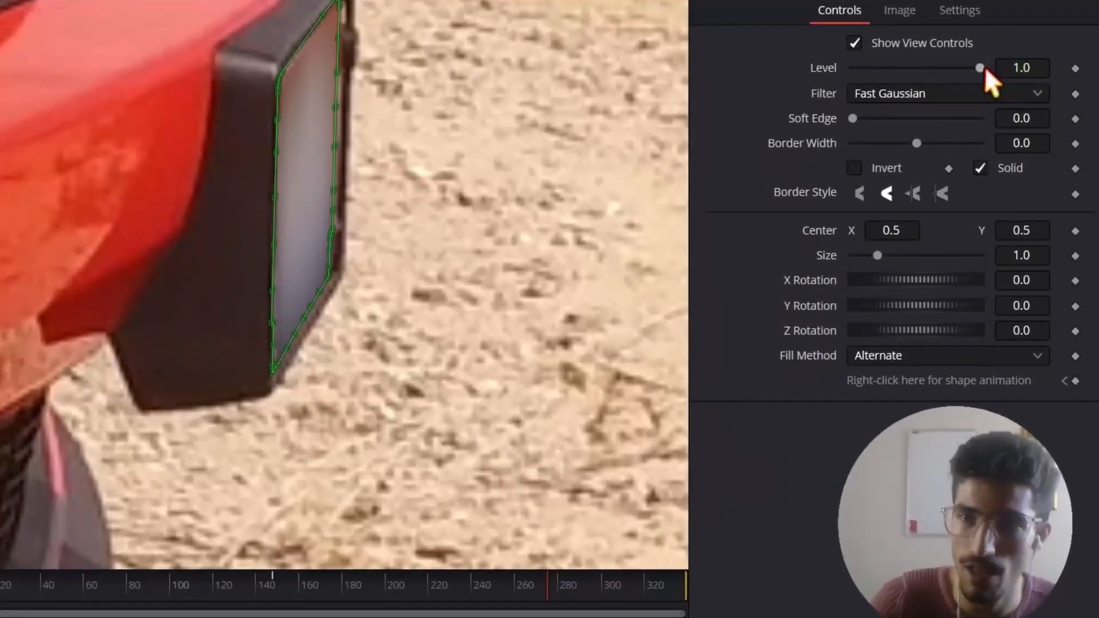
left_click(981, 65)
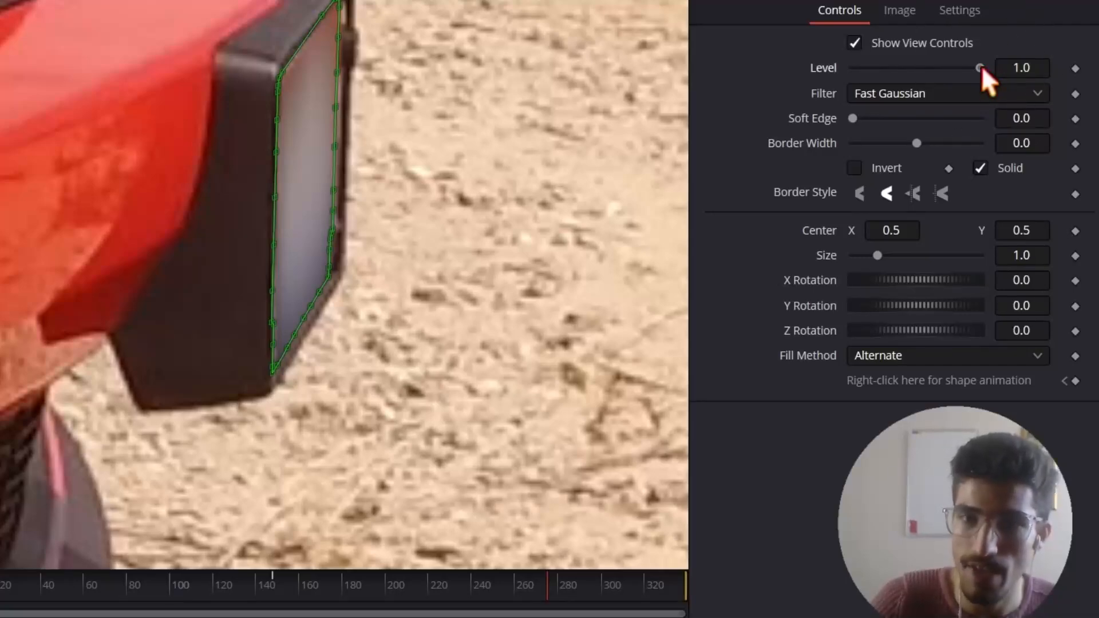
left_click(1077, 70)
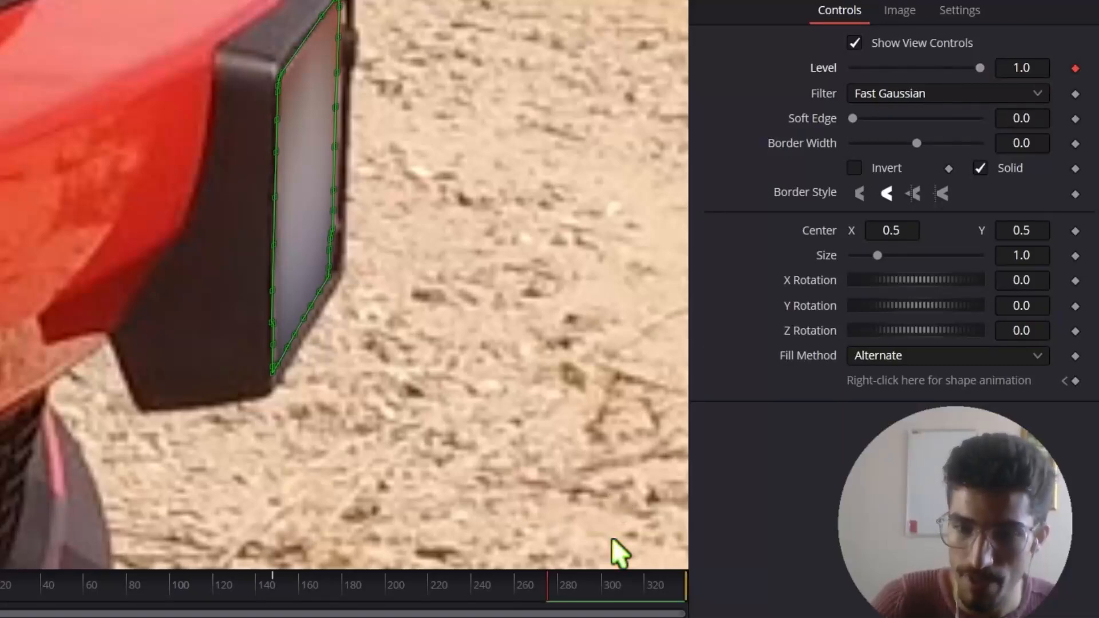
key("Right")
left_click_drag(980, 68, 825, 80)
View the whole car and play the clip, including from about frame 100, to check the plate patch
scroll(280, 360, "down", 5)
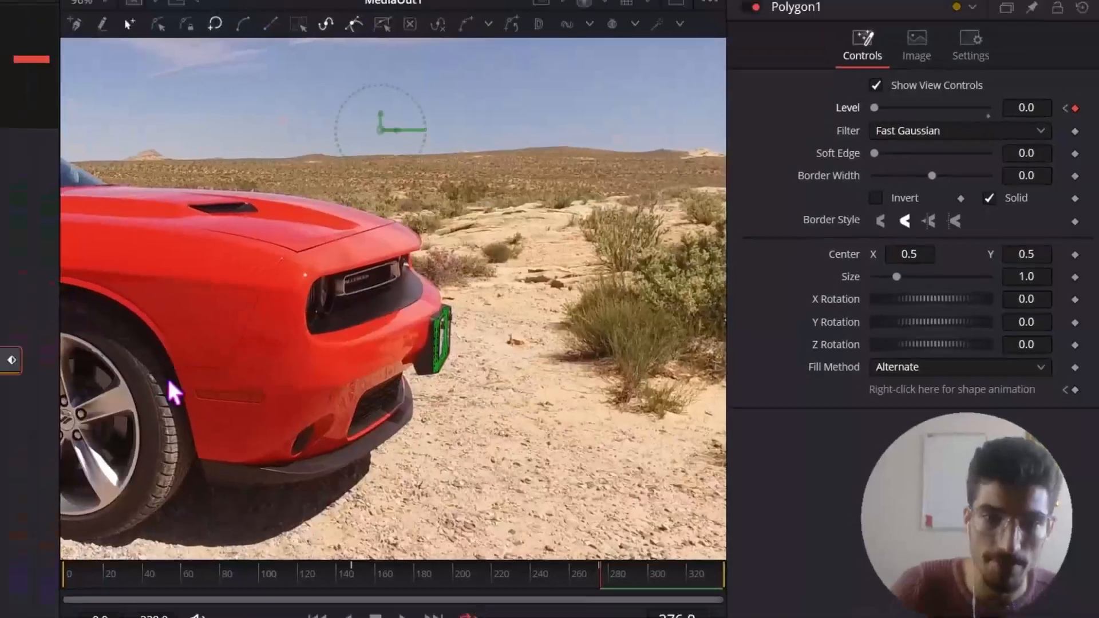
key("space")
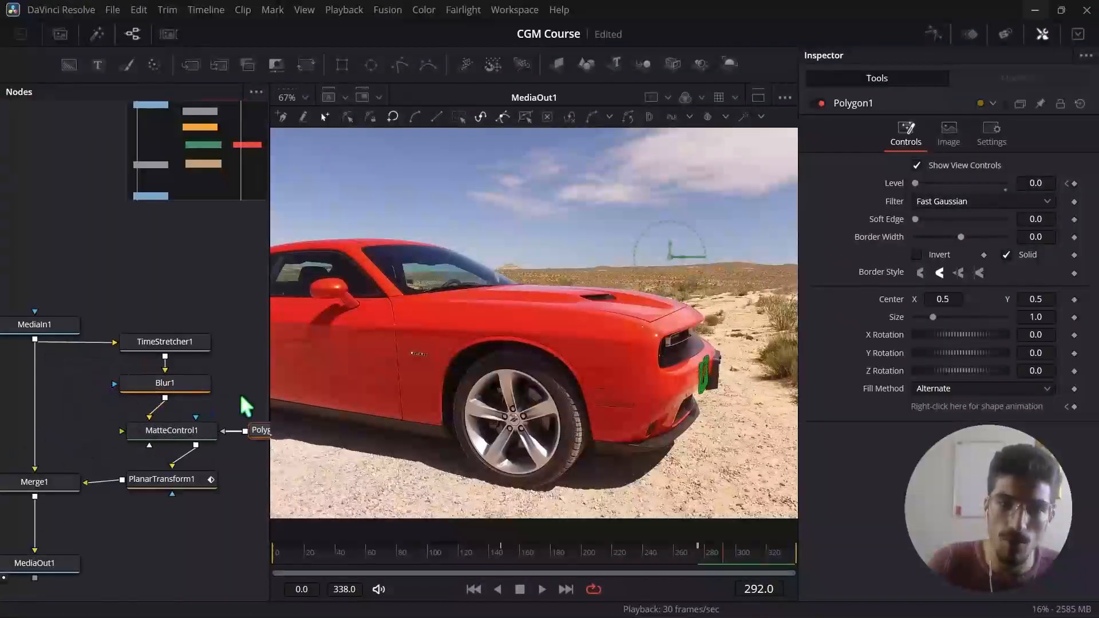
scroll(240, 396, "up", 2)
left_click_drag(705, 551, 596, 562)
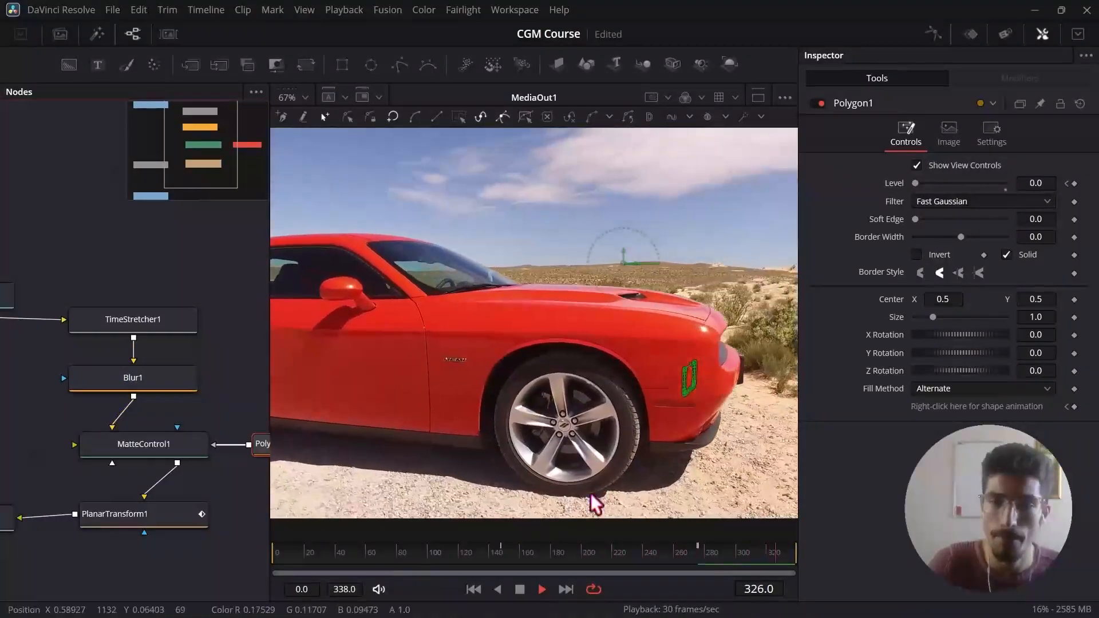
left_click(436, 551)
key("space")
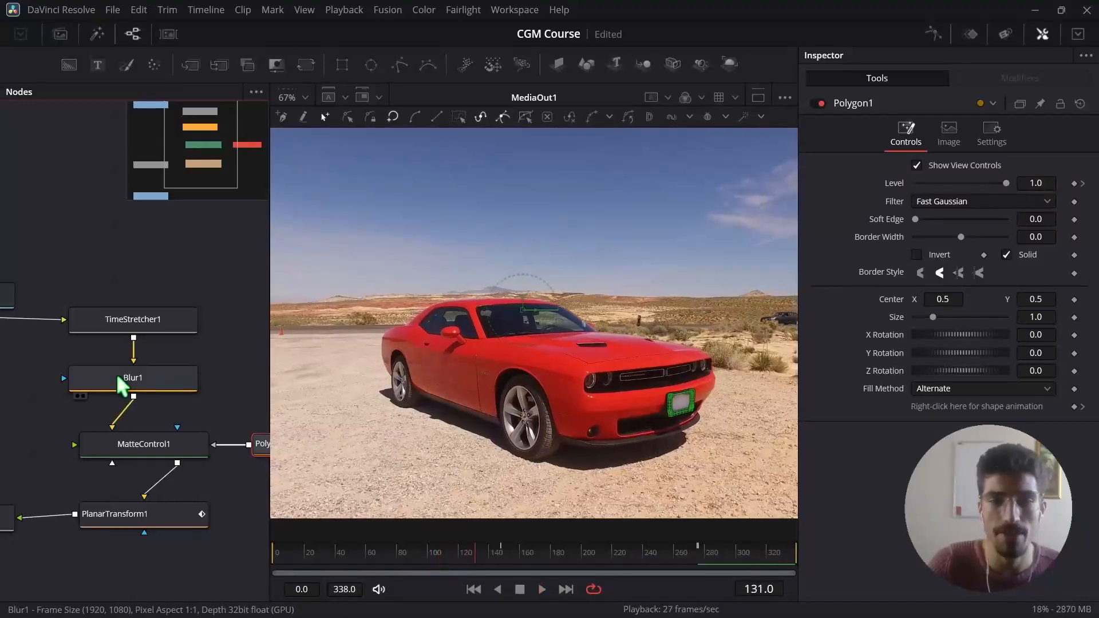
Detach Blur1 from the plate branch and place it above TimeStretcher1
scroll(118, 376, "down", 3)
scroll(109, 383, "up", 3)
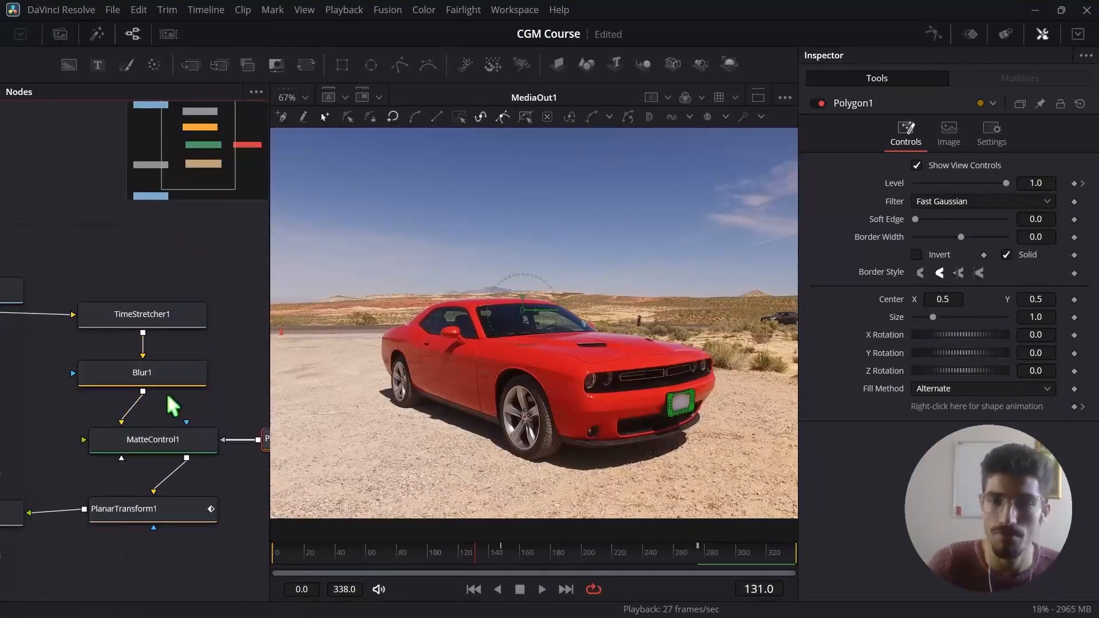
left_click(152, 372)
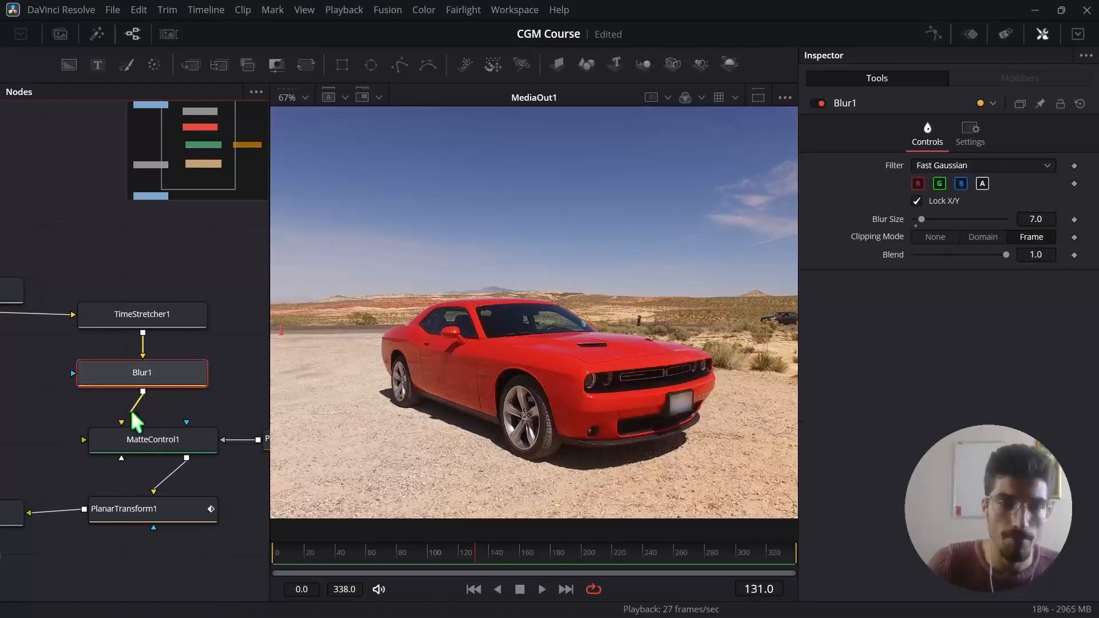
left_click_drag(142, 342, 179, 241)
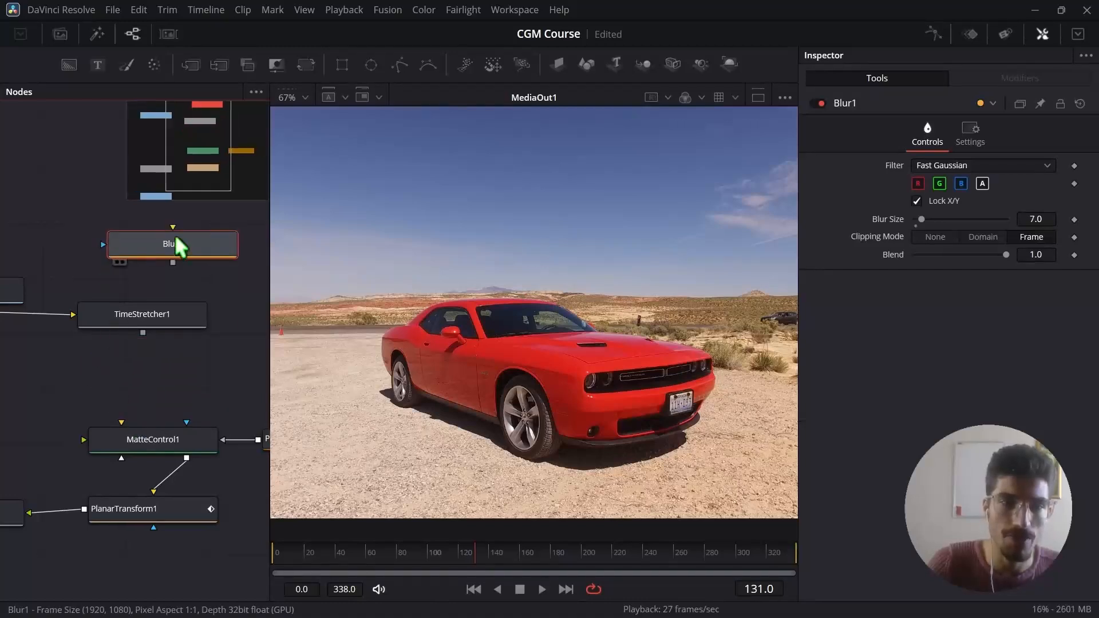
Add a Paint node and insert it between TimeStretcher1 and MatteControl1
left_click(125, 63)
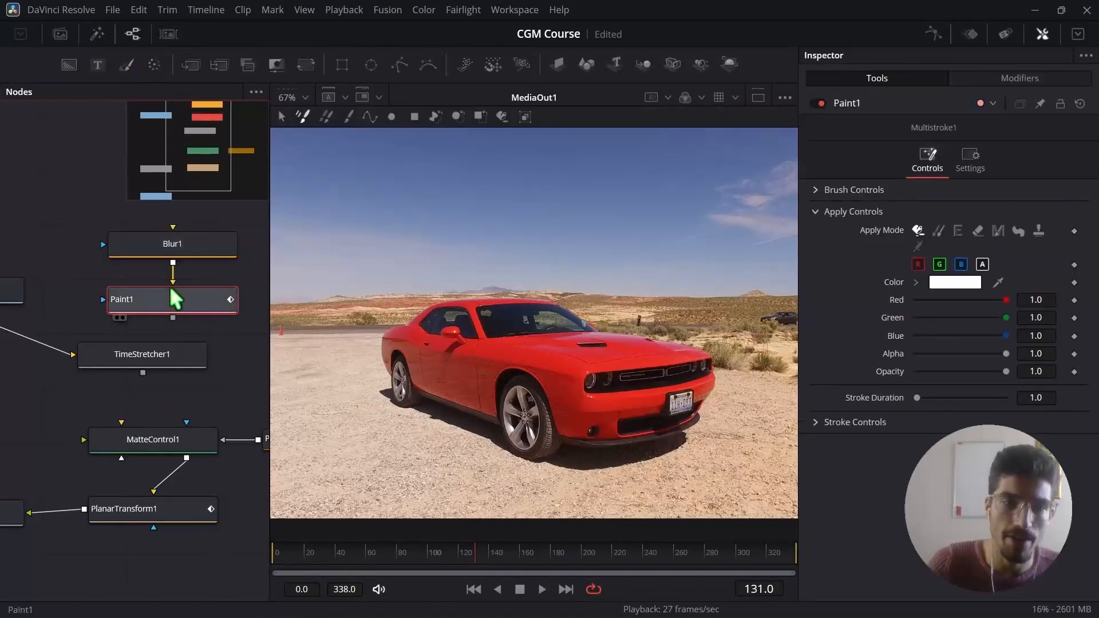
mouse_move(157, 352)
left_mouse_down()
mouse_move(159, 331)
mouse_move(166, 413)
left_mouse_up()
mouse_move(155, 328)
left_mouse_down()
mouse_move(167, 311)
mouse_move(162, 386)
mouse_move(162, 369)
mouse_move(121, 422)
left_mouse_up()
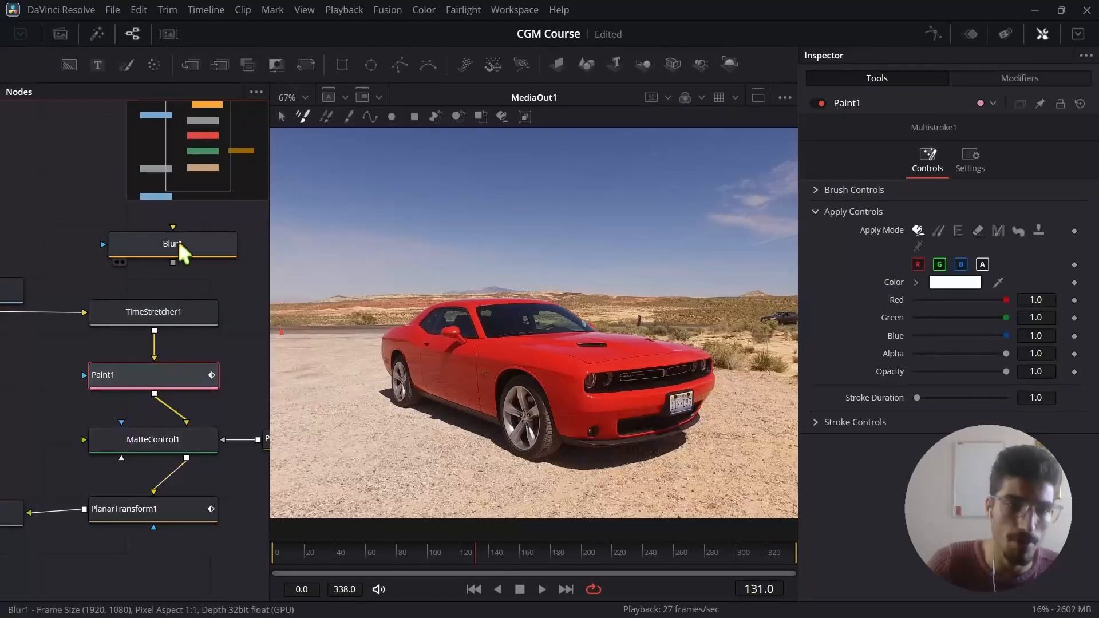
Paint a white stroke over the entire license plate at frame 131
scroll(767, 447, "up", 2)
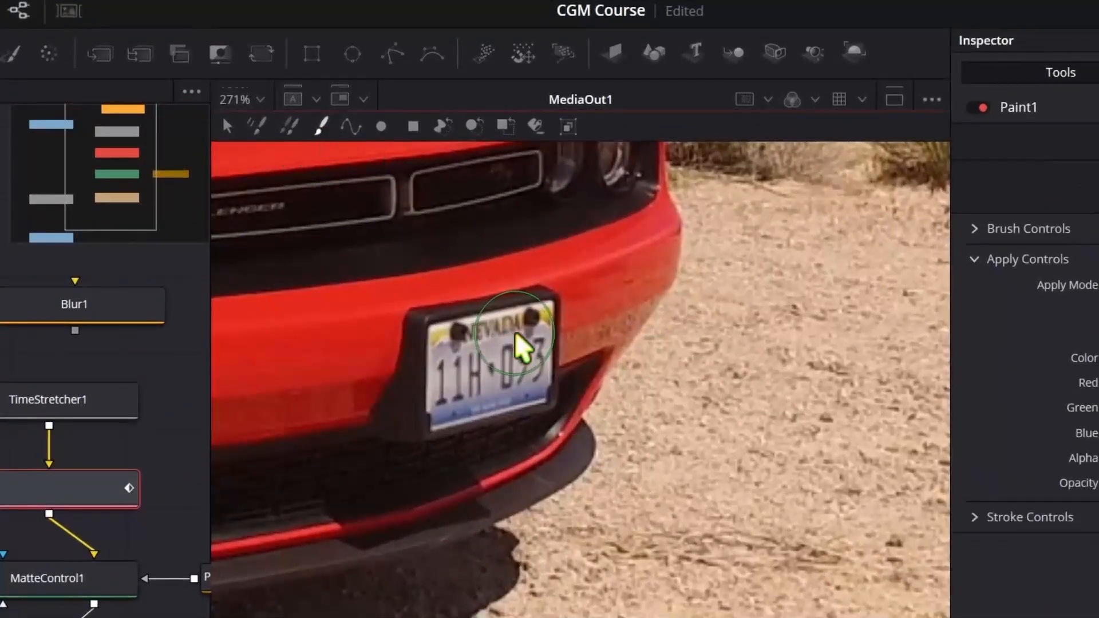
scroll(514, 333, "up", 2)
mouse_move(406, 292)
left_mouse_down()
mouse_move(480, 272)
mouse_move(638, 263)
mouse_move(706, 321)
left_mouse_up()
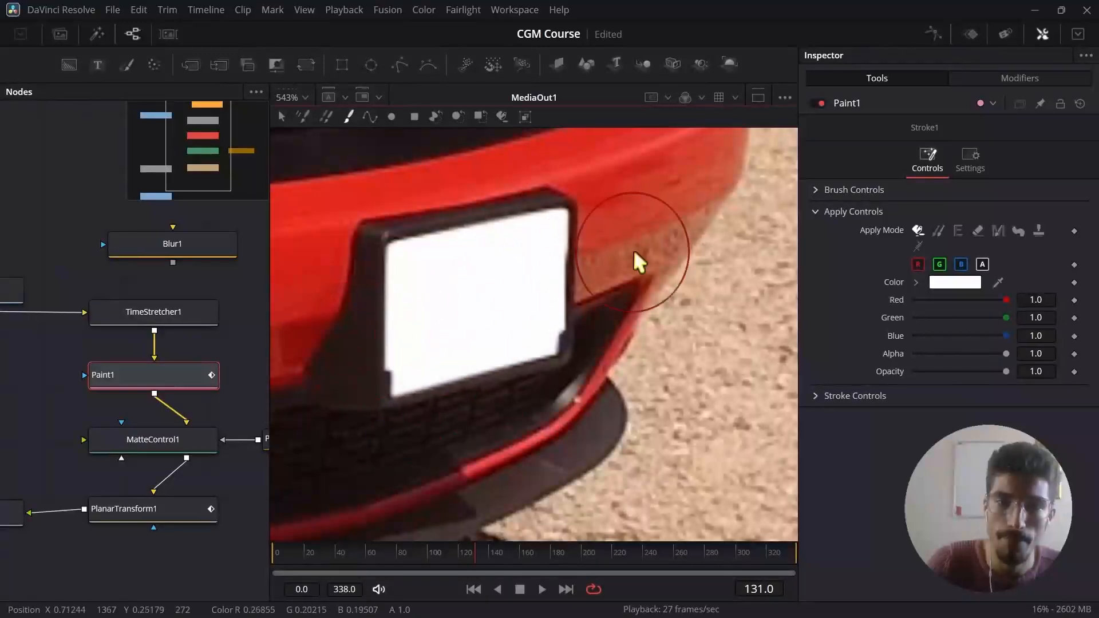
Fit the whole image in the viewer and play the clip to review the white-covered plate
scroll(587, 328, "down", 3)
key("space")
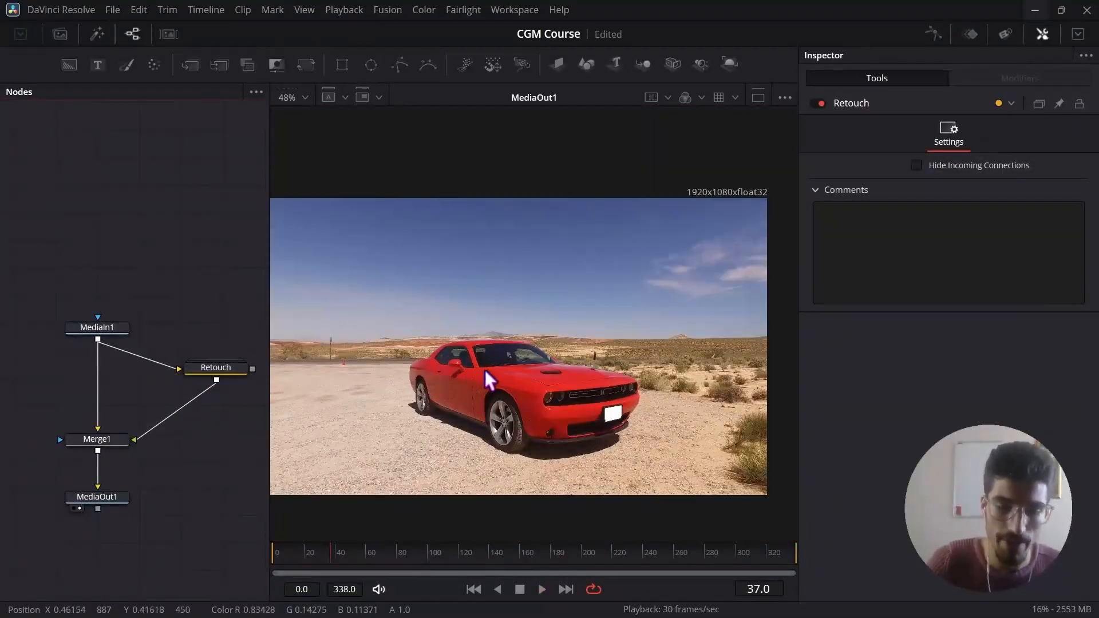
key("ctrl+f")
left_click(678, 353)
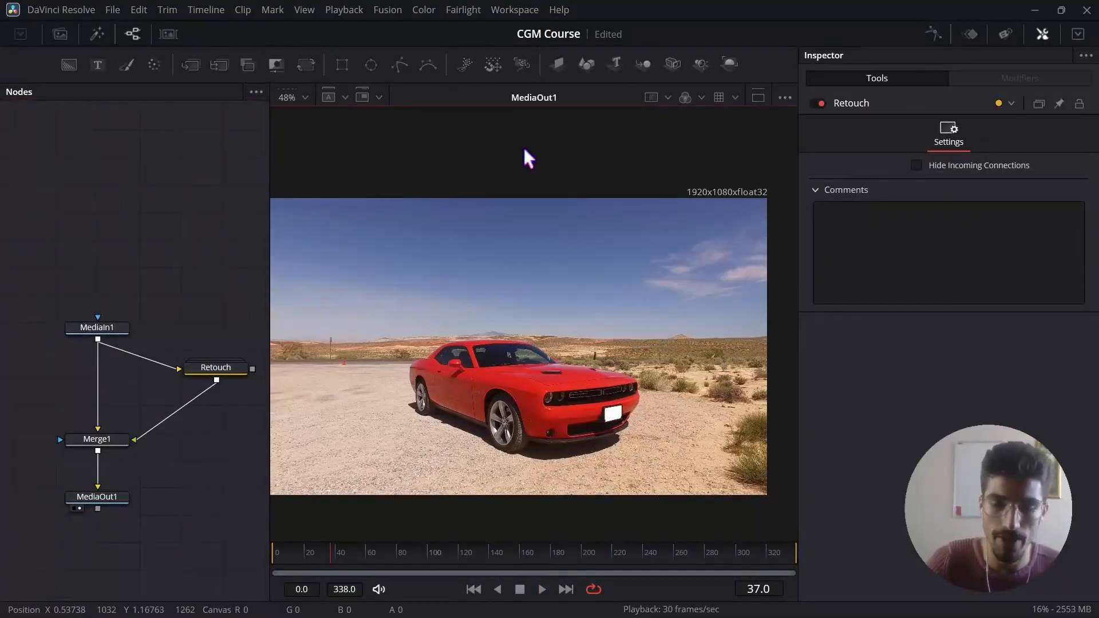
key("ctrl+f")
key("space")
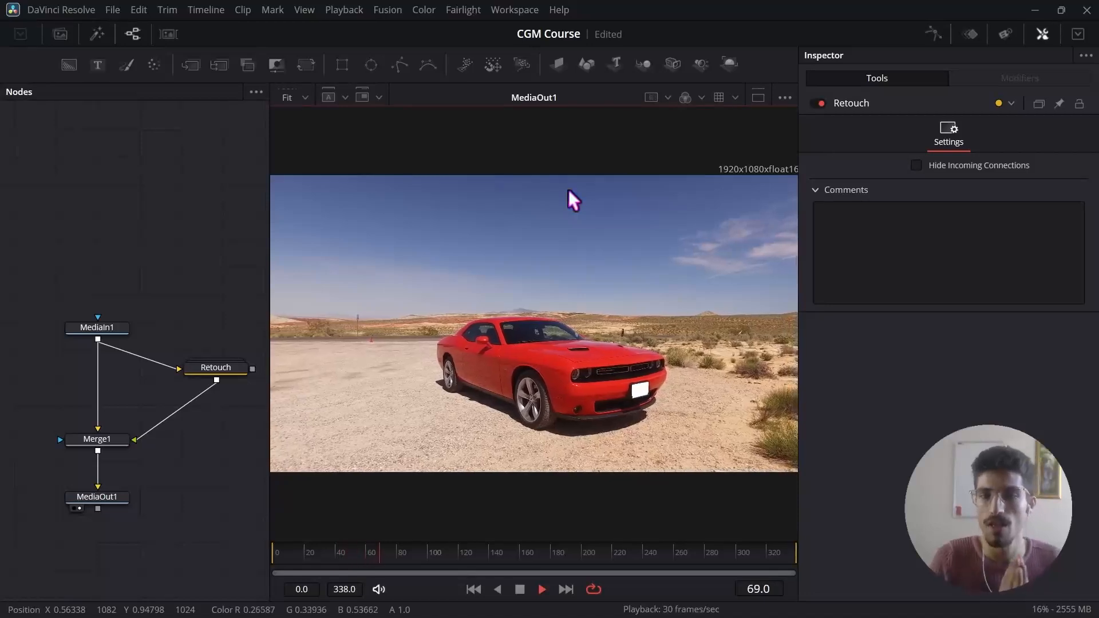